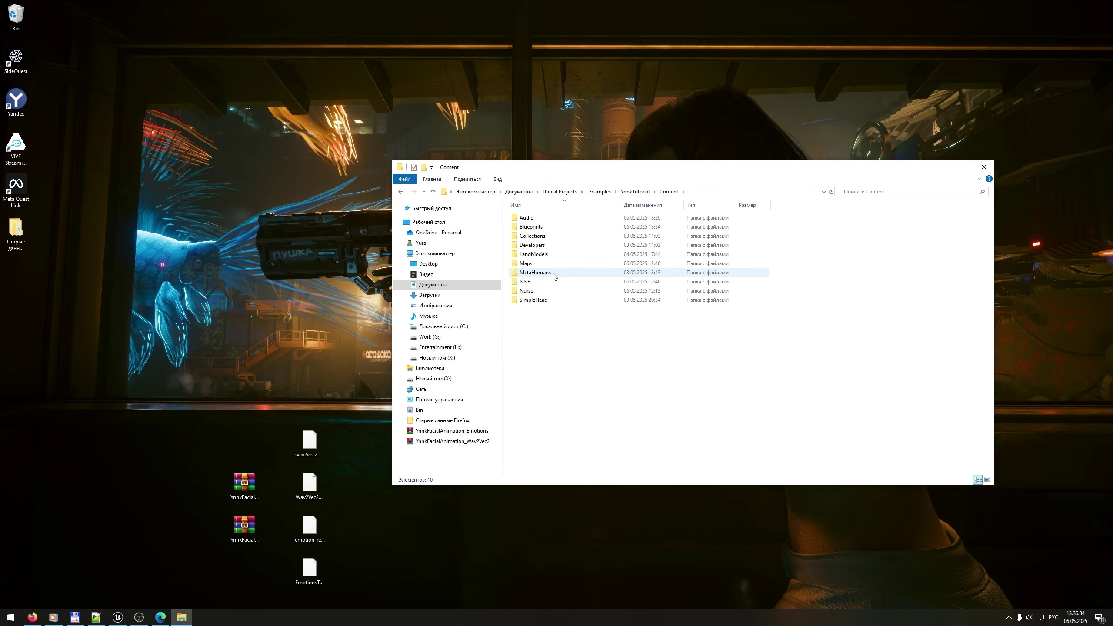
- Move the four wav2vec2 and emotion model and tokenizer files from the desktop into the project's Content/NNE folder
double_click(558, 283)
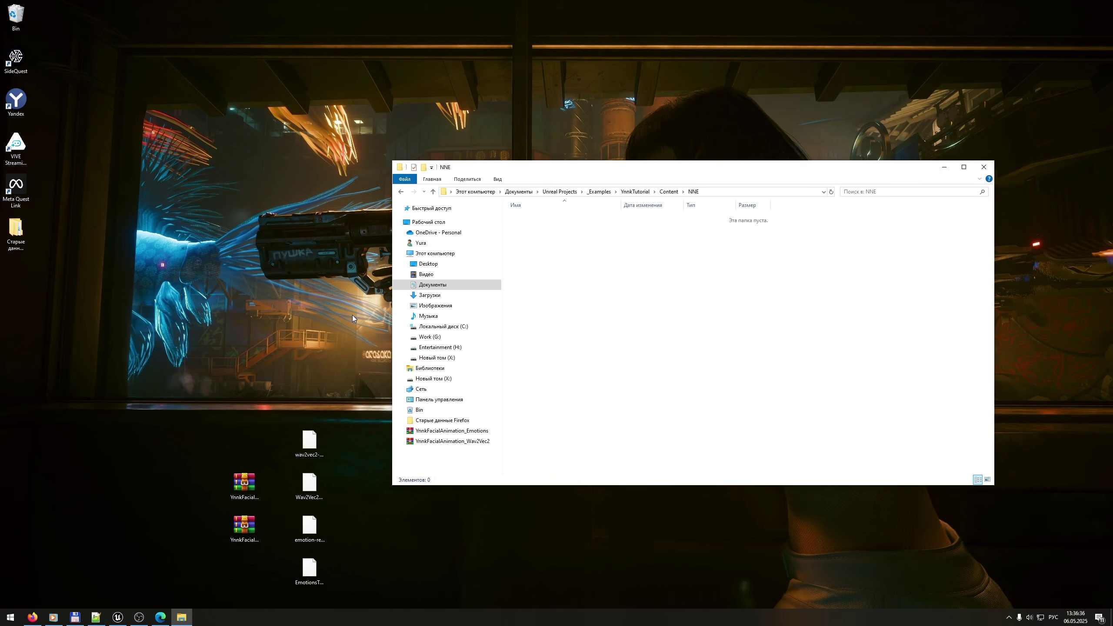
drag(353, 360, 288, 579)
drag(314, 447, 558, 256)
drag(558, 256, 558, 256)
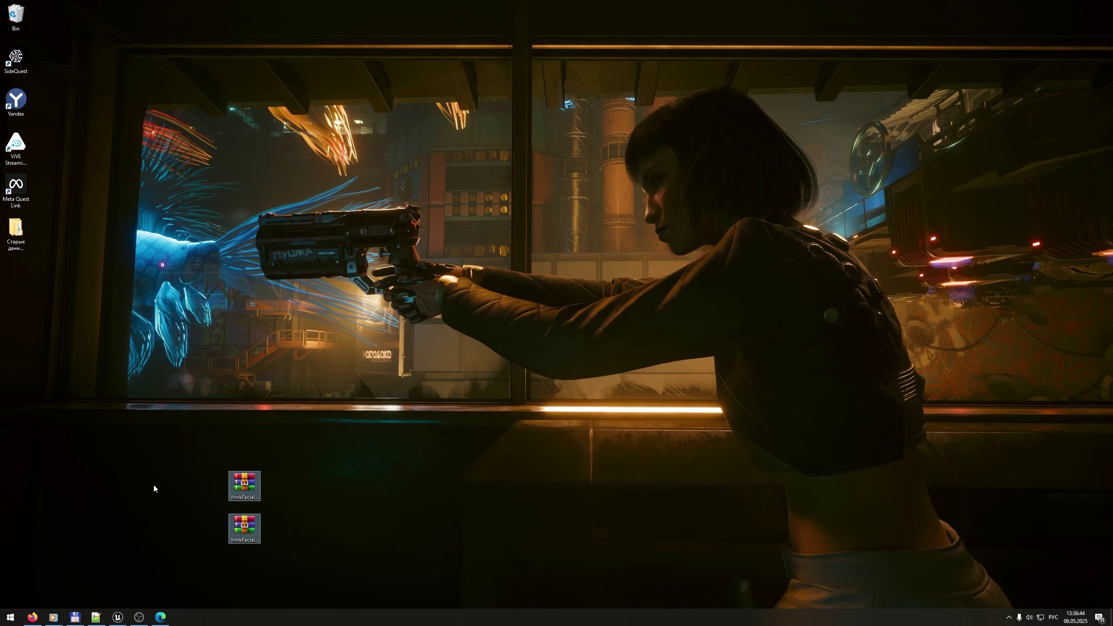
- In the Unreal project settings, set the Wav2Vec2 model to wav2vec2-base-100h and its tokenizer to Wav2Vec2CTCTokenizer
click(115, 619)
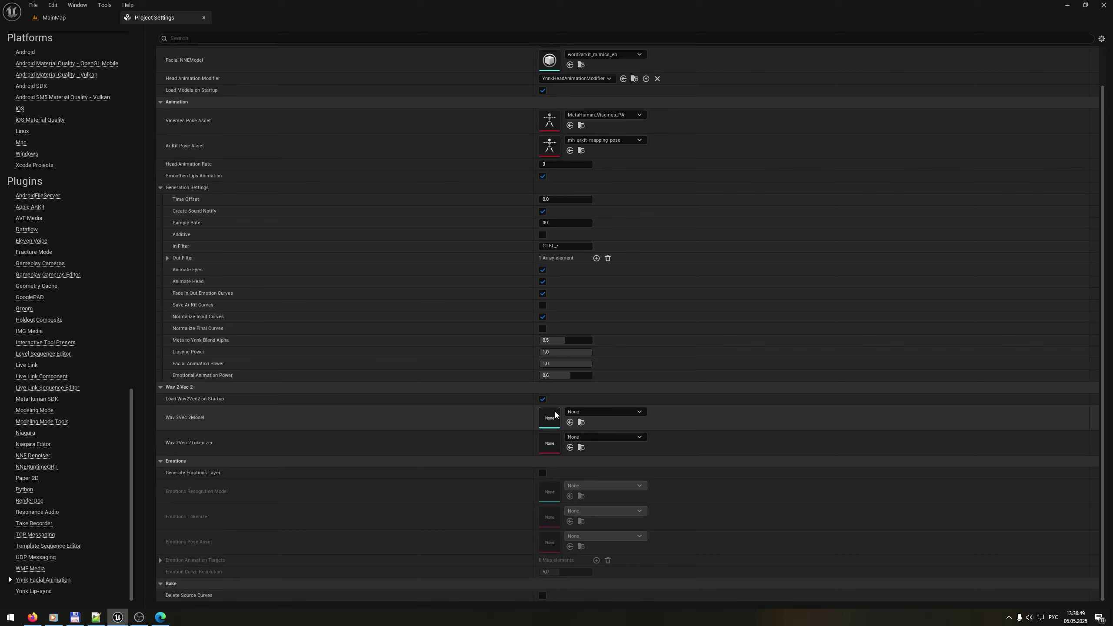
click(590, 413)
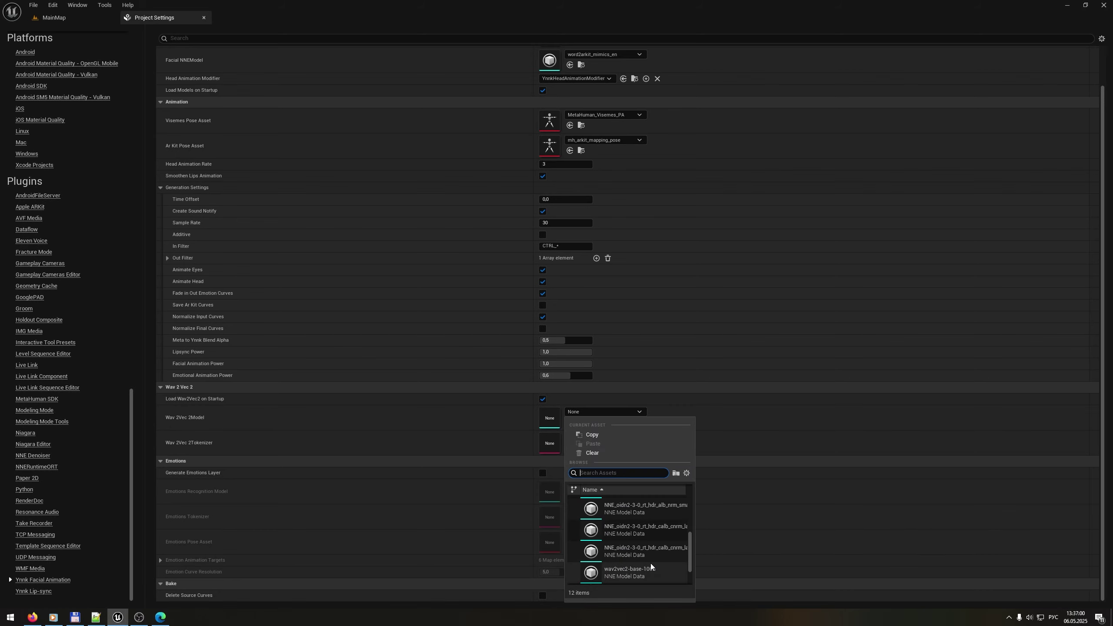
click(650, 564)
click(631, 437)
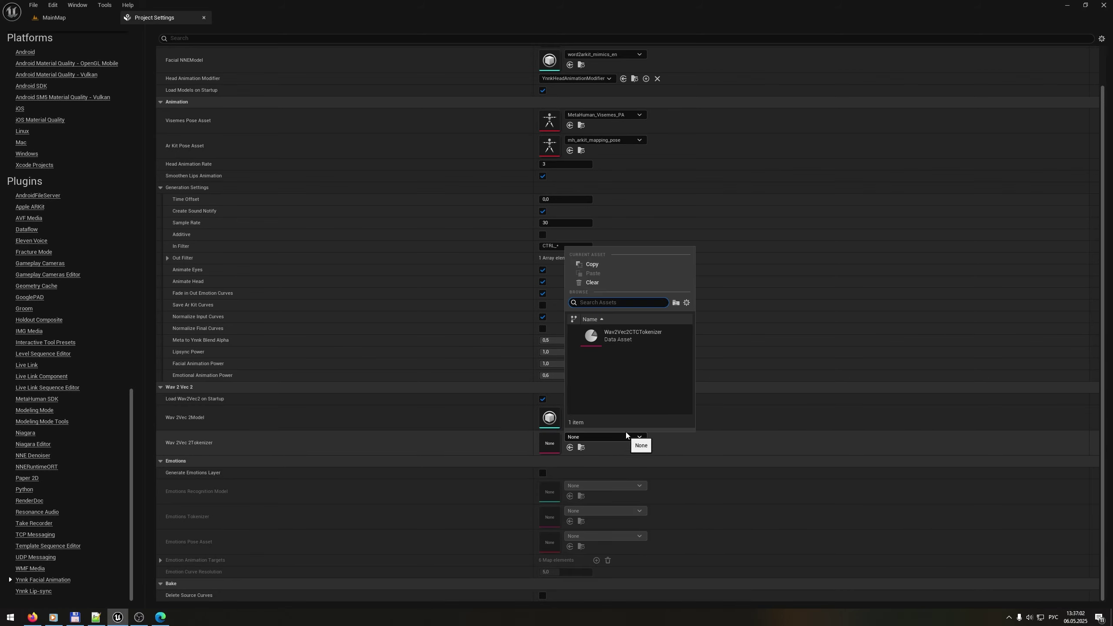
click(622, 335)
- Configure Ynnk Lip-sync with language EN, voice model vosk-model-small-en-us-0_15 and dictionary transcription_en
click(34, 591)
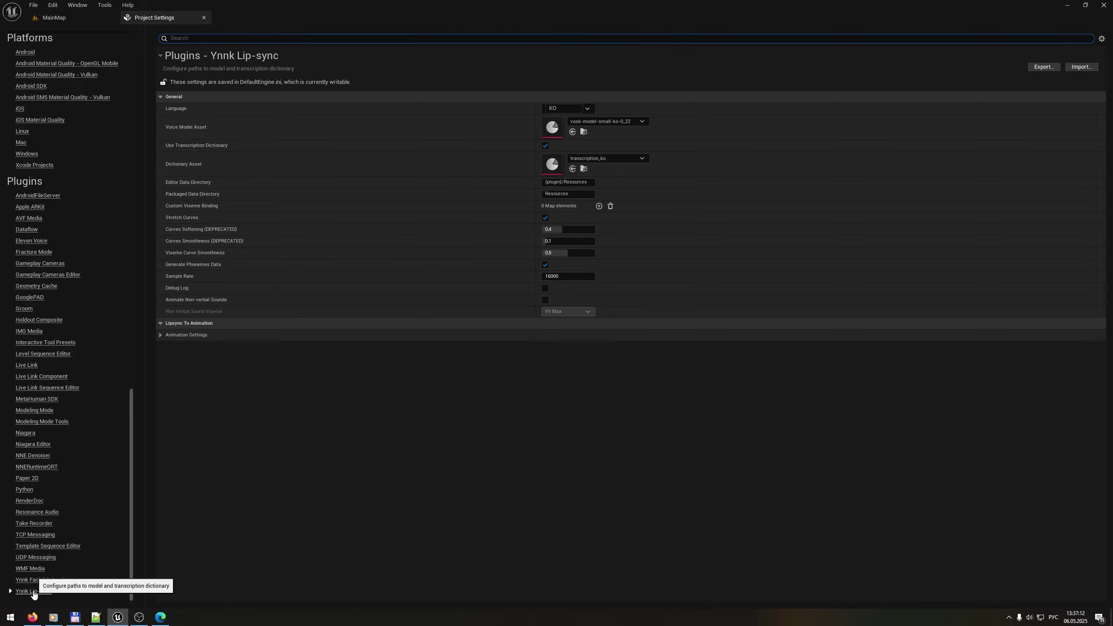
click(588, 109)
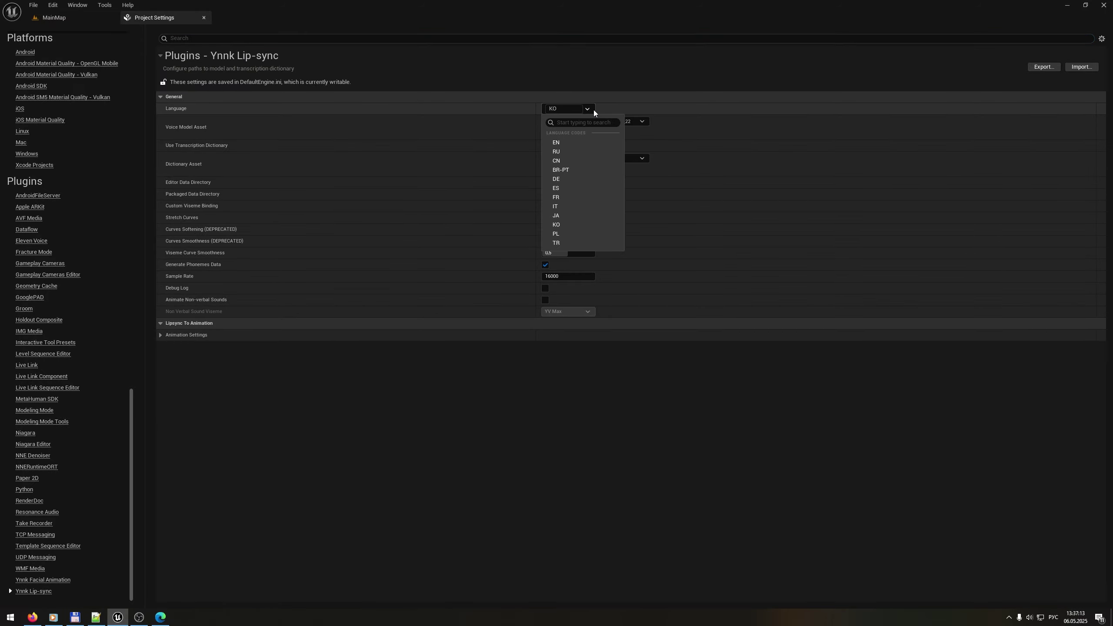
click(576, 157)
click(642, 122)
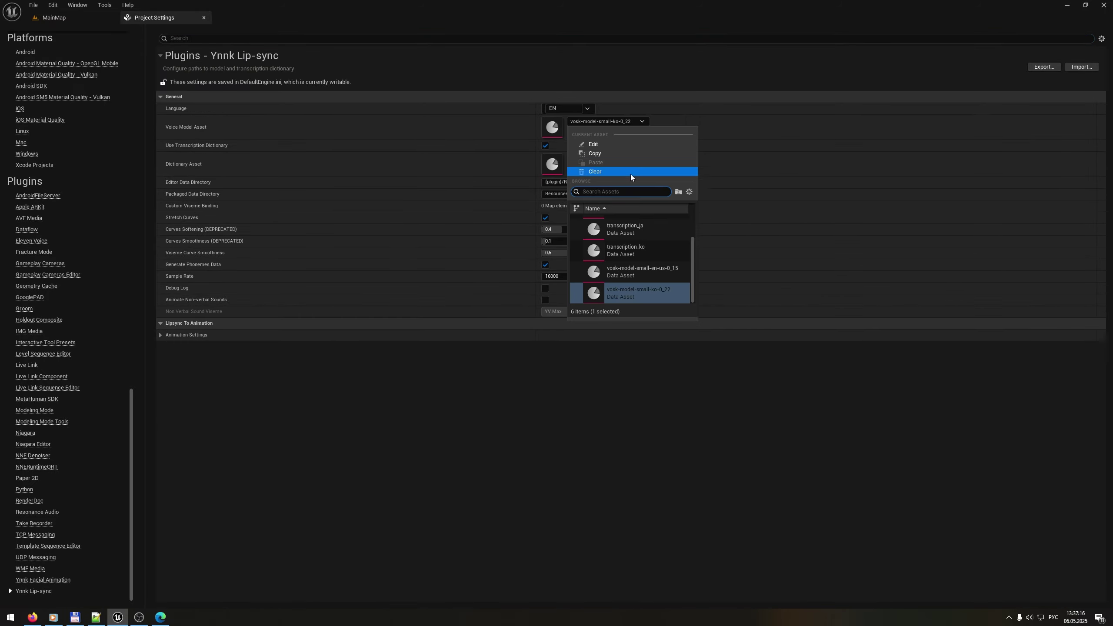
click(655, 271)
click(620, 157)
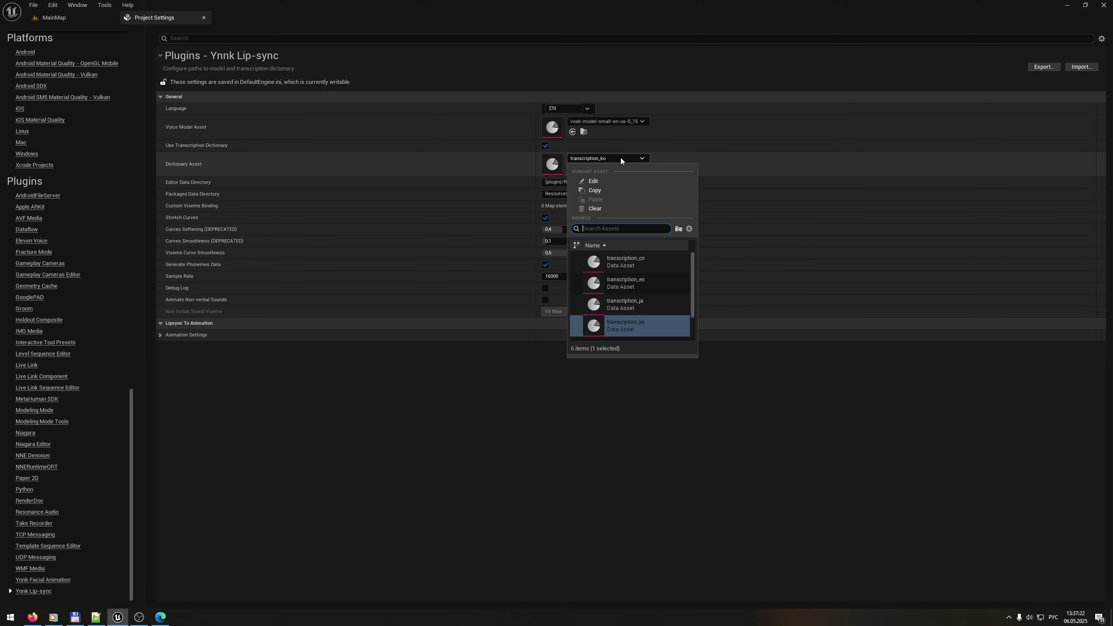
click(653, 285)
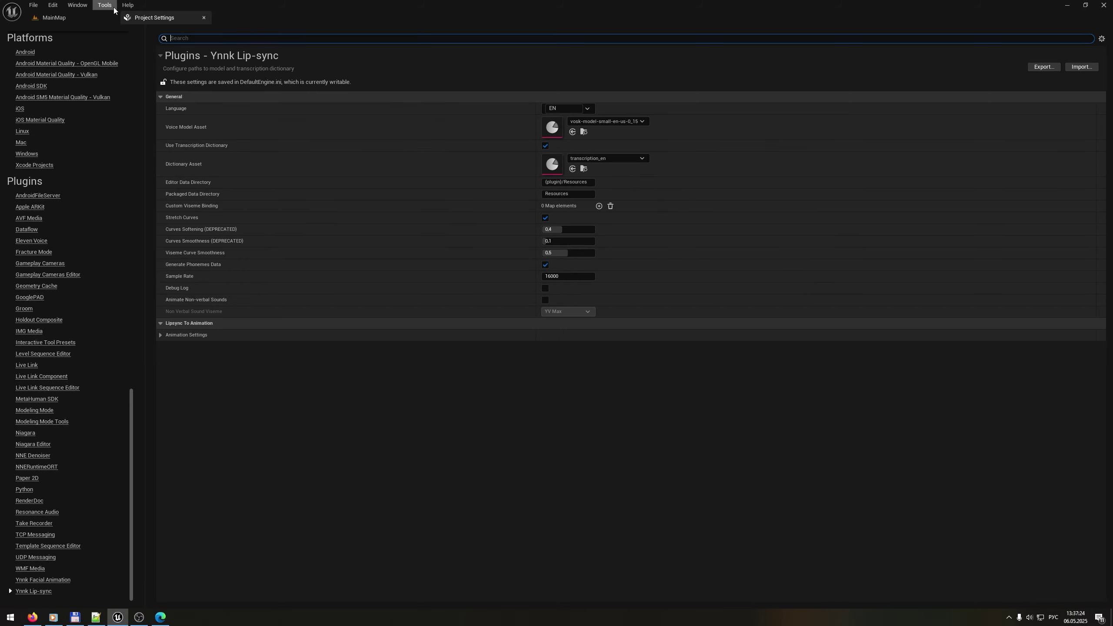
- Return to the main map, close the open lipsync data editor and refresh the lipsync of 8230_00000_EN
click(48, 17)
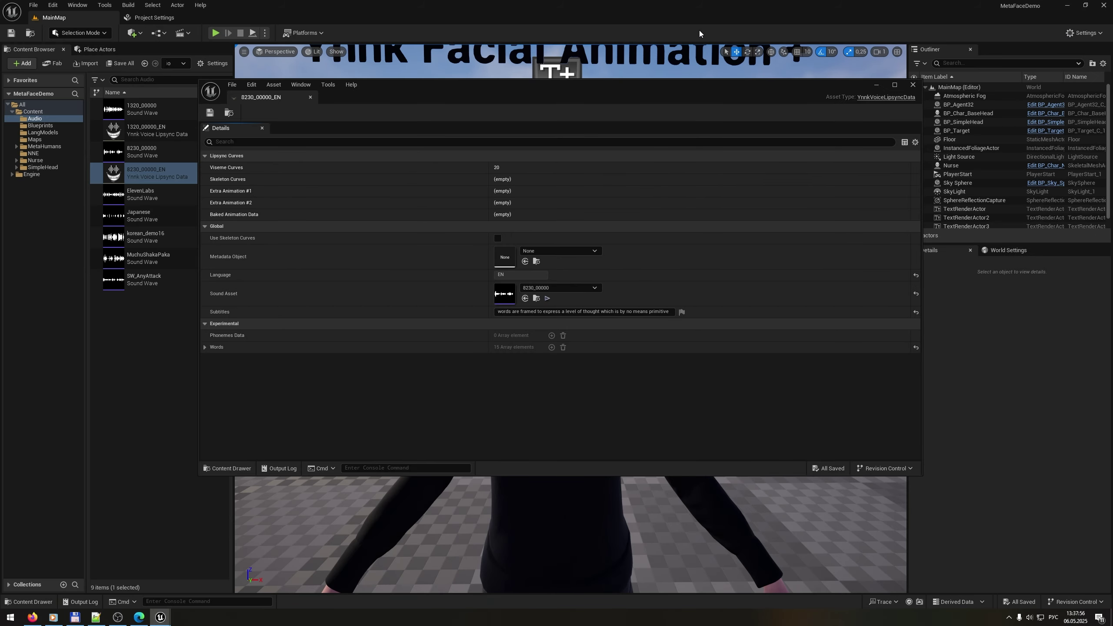
click(913, 86)
right_click(187, 172)
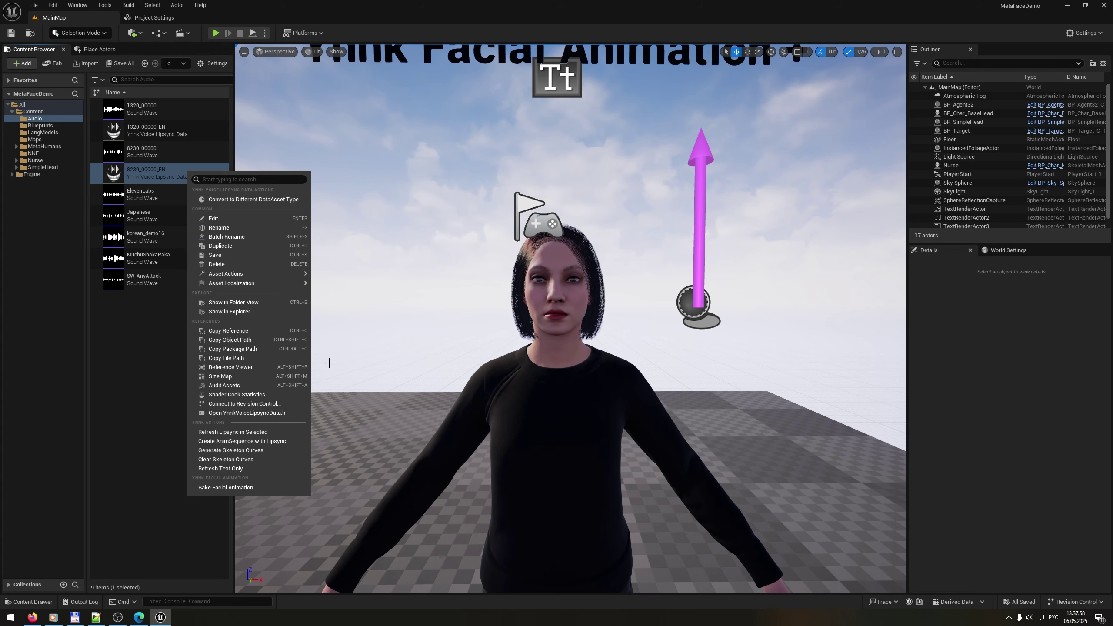
click(254, 428)
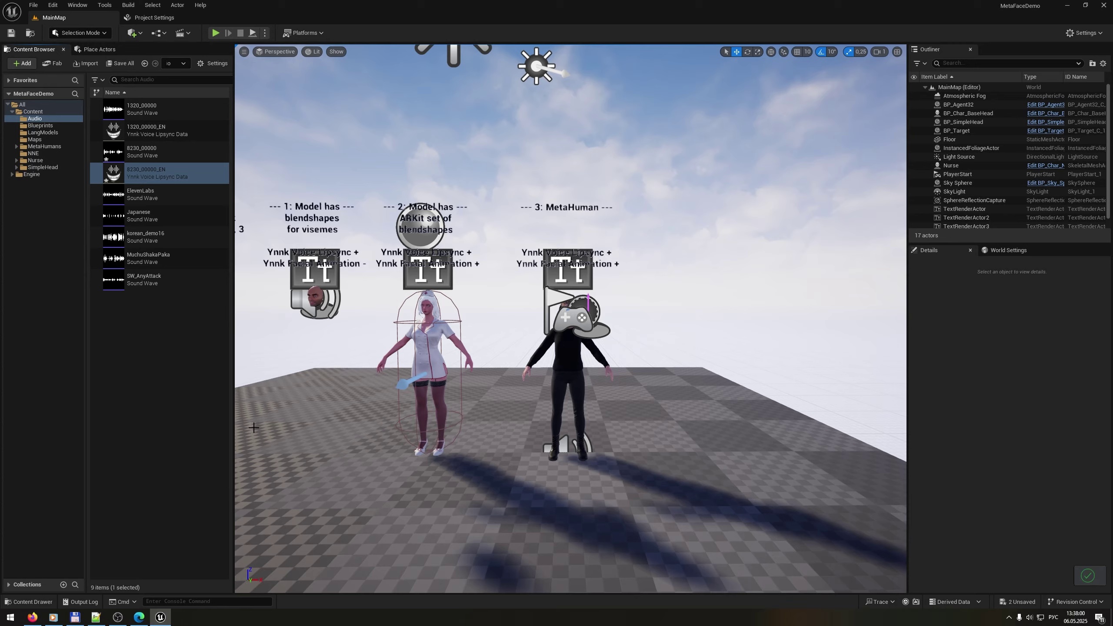
- Check the recognized subtitles in the 8230_00000_EN lipsync data asset, and close it
double_click(185, 177)
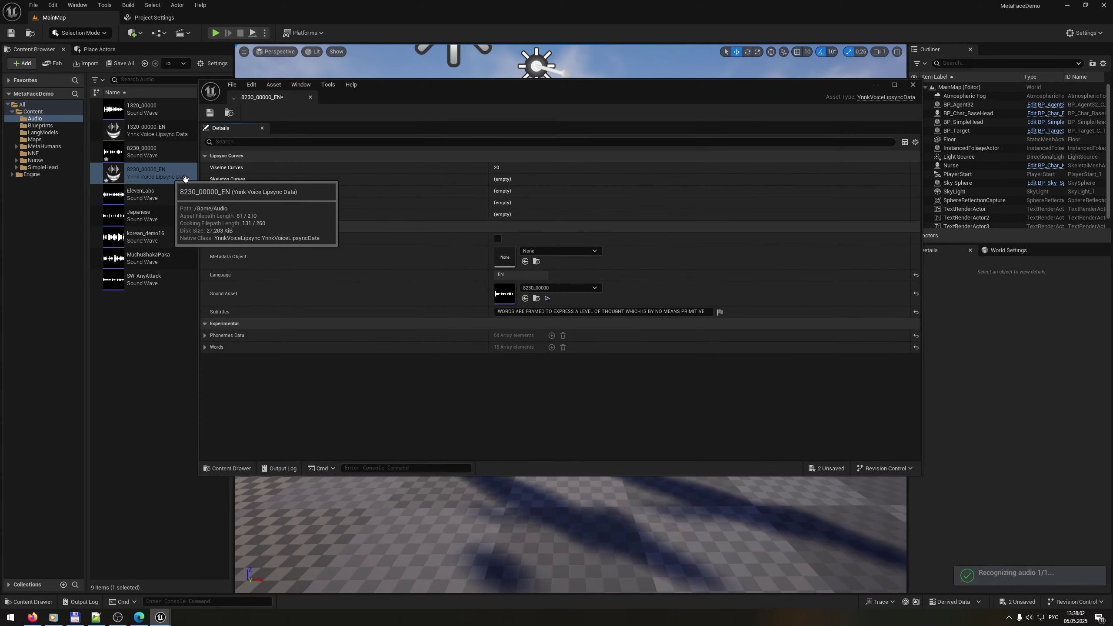
drag(502, 312, 671, 311)
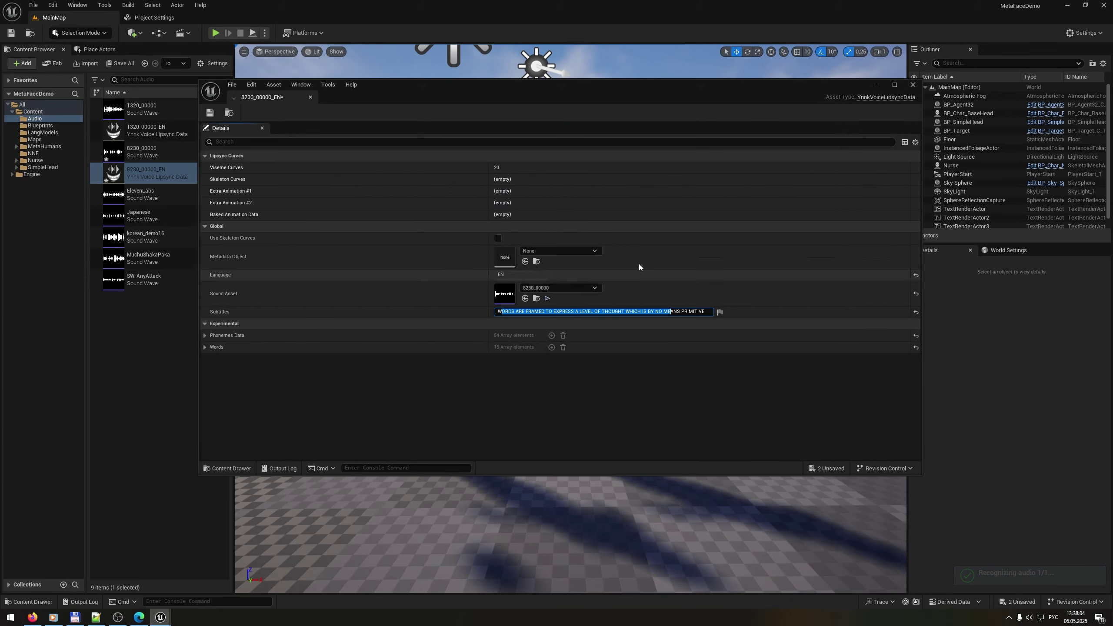
click(310, 96)
- Create Ynnk lipsync data assets from the Japanese, korean_demo16, MuchuShakaPaka and SW_AnyAttack sound waves
click(161, 216)
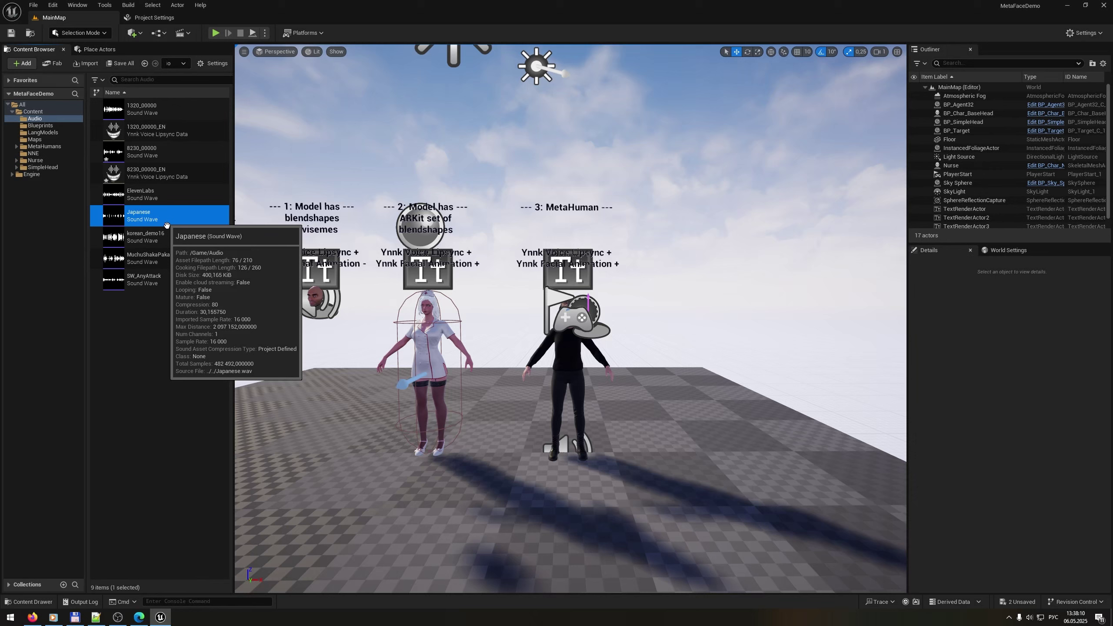
shift+click(161, 278)
right_click(150, 284)
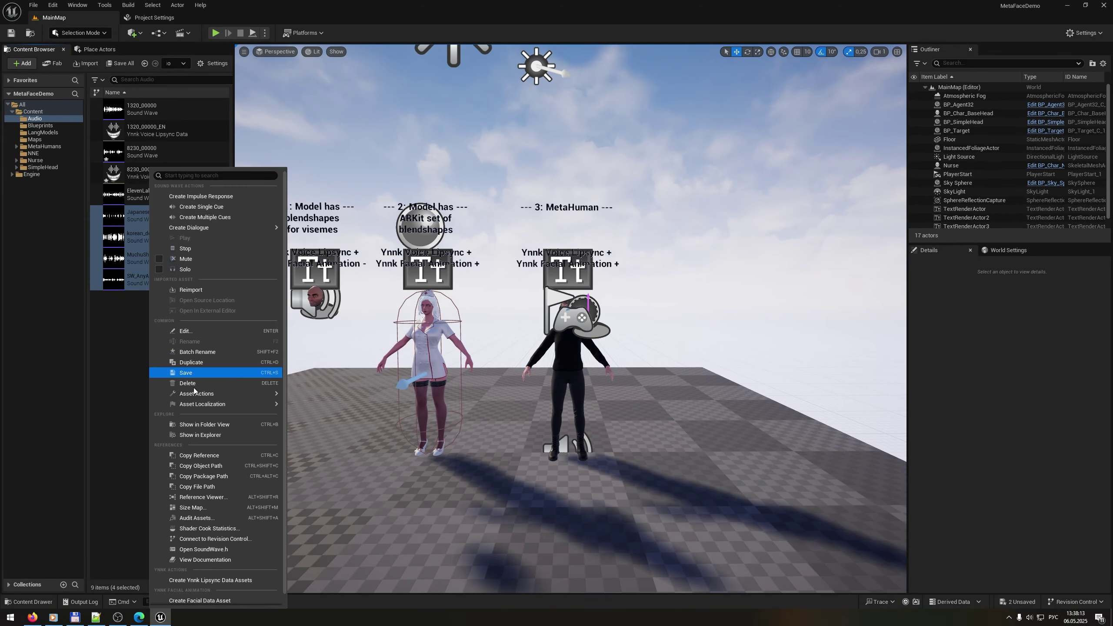
scroll(194, 391, down, 1)
click(219, 569)
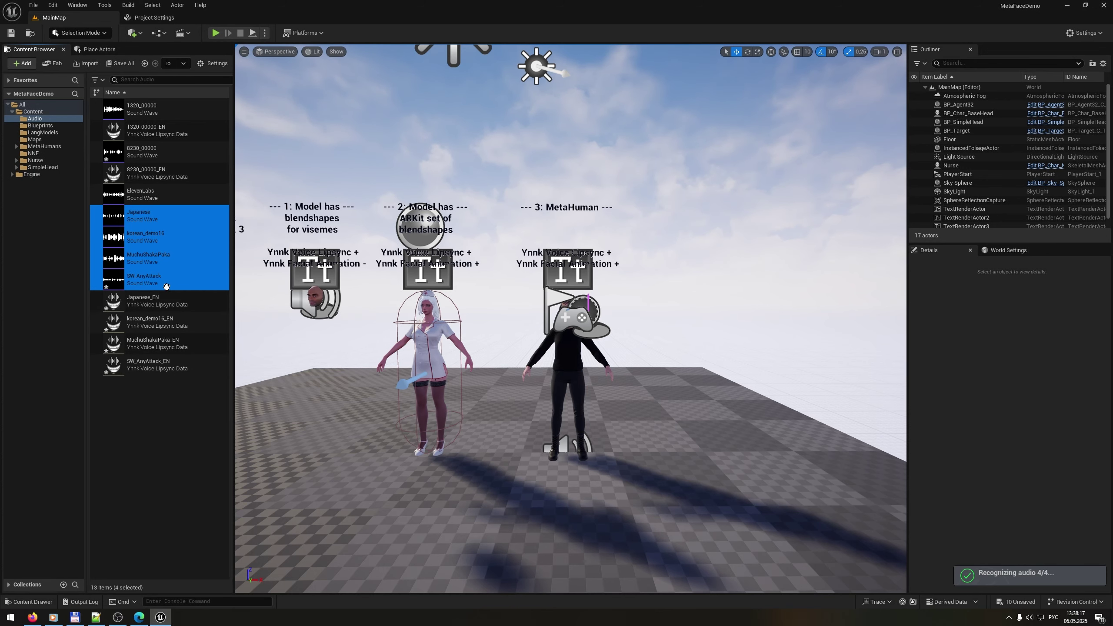
- Generate skeleton curves for the four new lipsync data assets, searching for "visem" to pick the visemes pose asset
click(147, 300)
shift+click(145, 364)
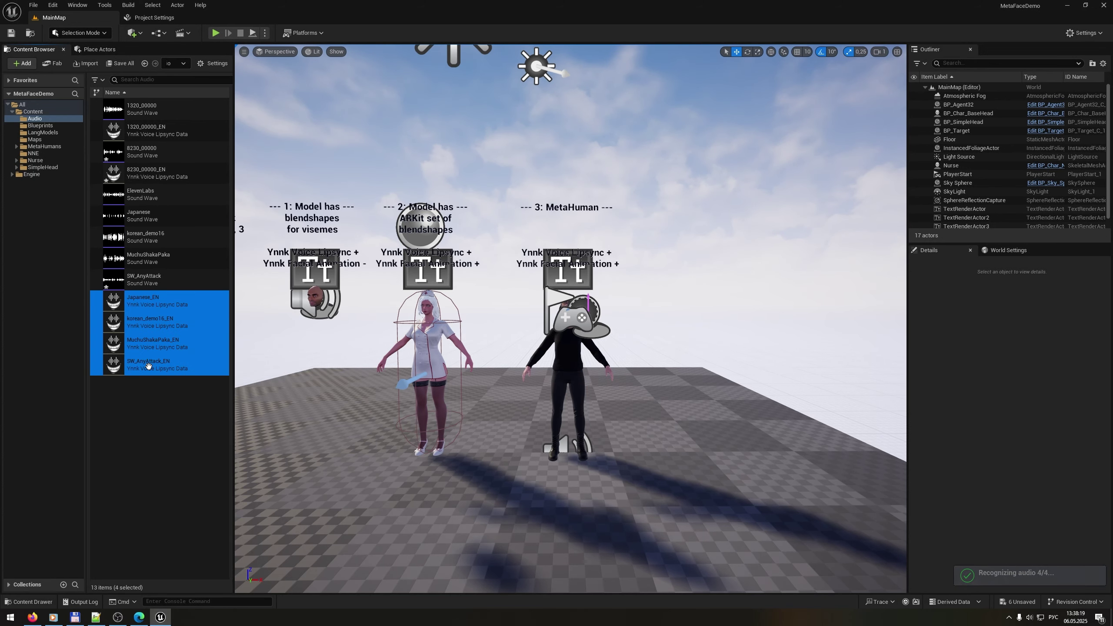
right_click(150, 365)
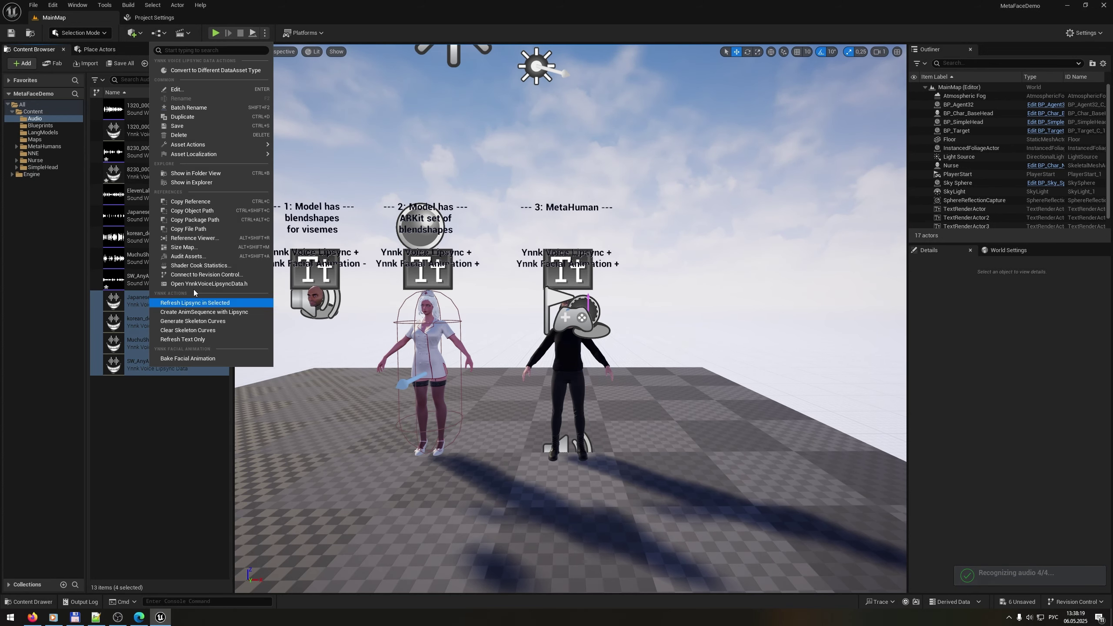
click(215, 321)
key(alt+shift)
text(visem)
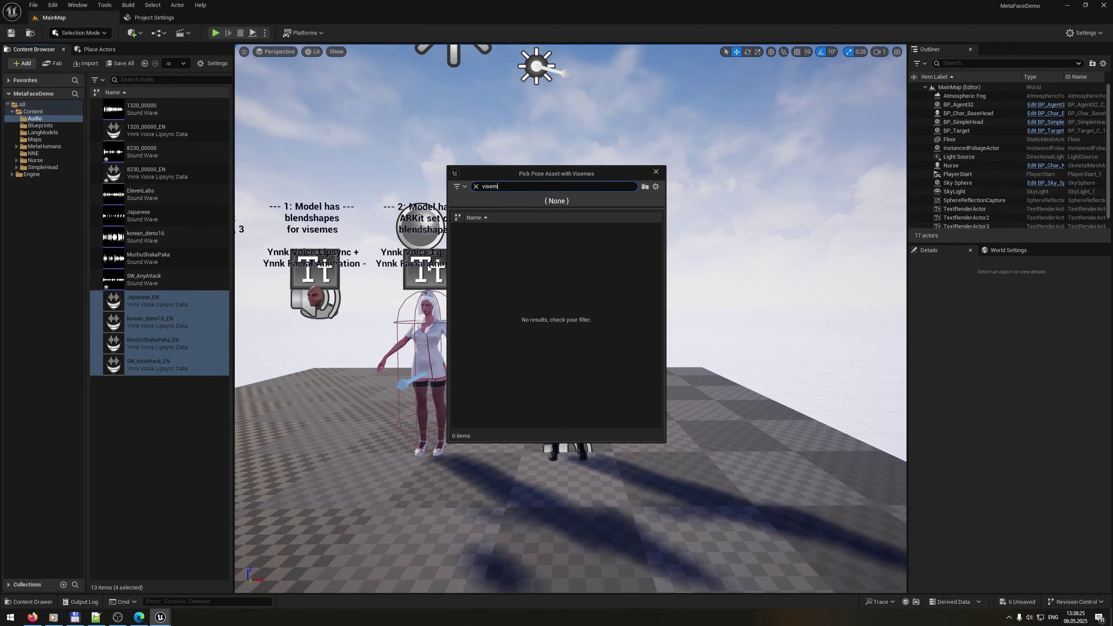
click(517, 234)
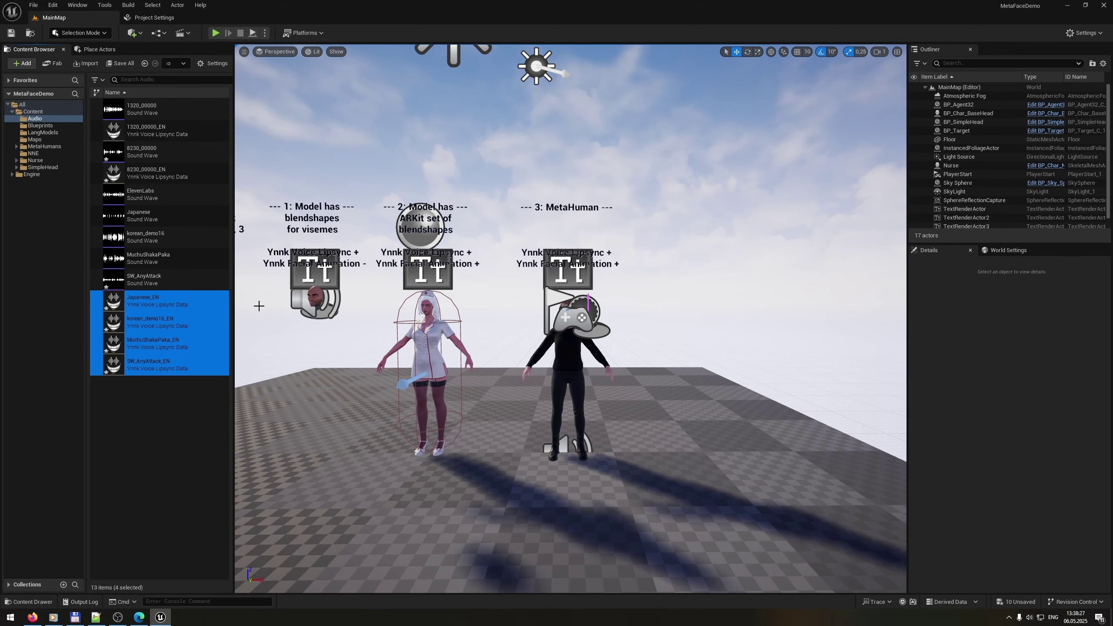
- Create animation sequences with lipsync from the four selected data assets, using the Face_Archetype skeleton
right_click(171, 316)
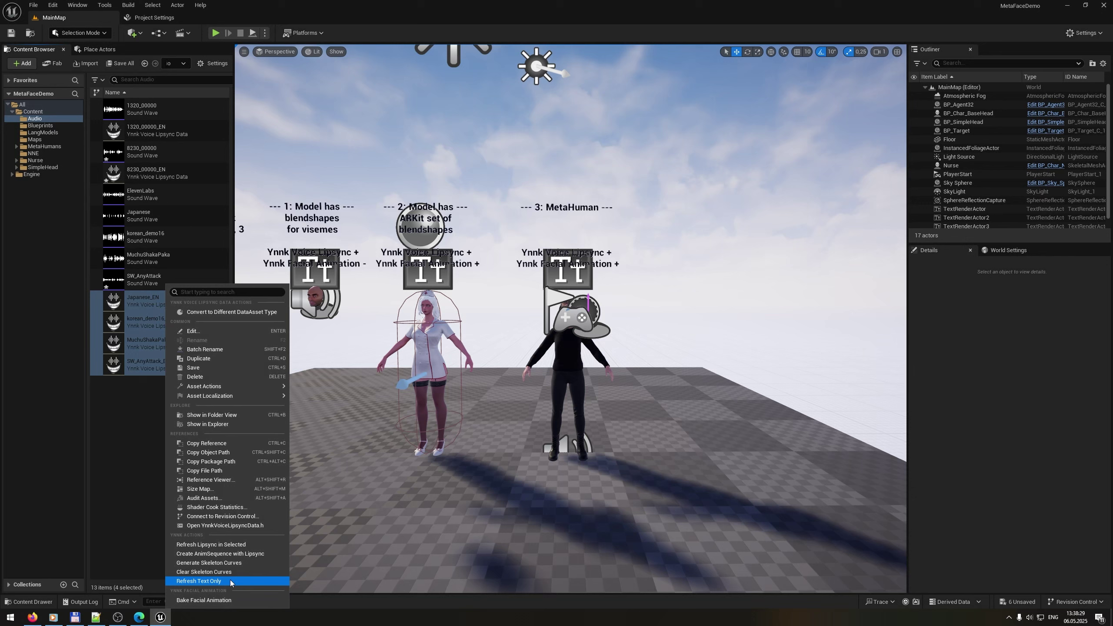
click(220, 554)
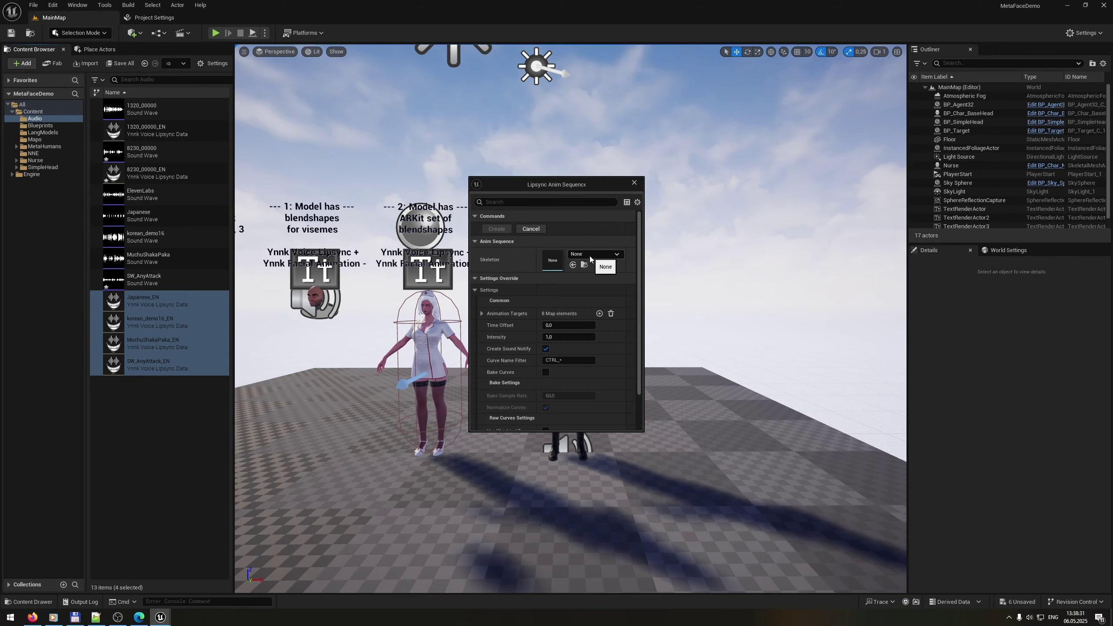
click(589, 254)
click(638, 372)
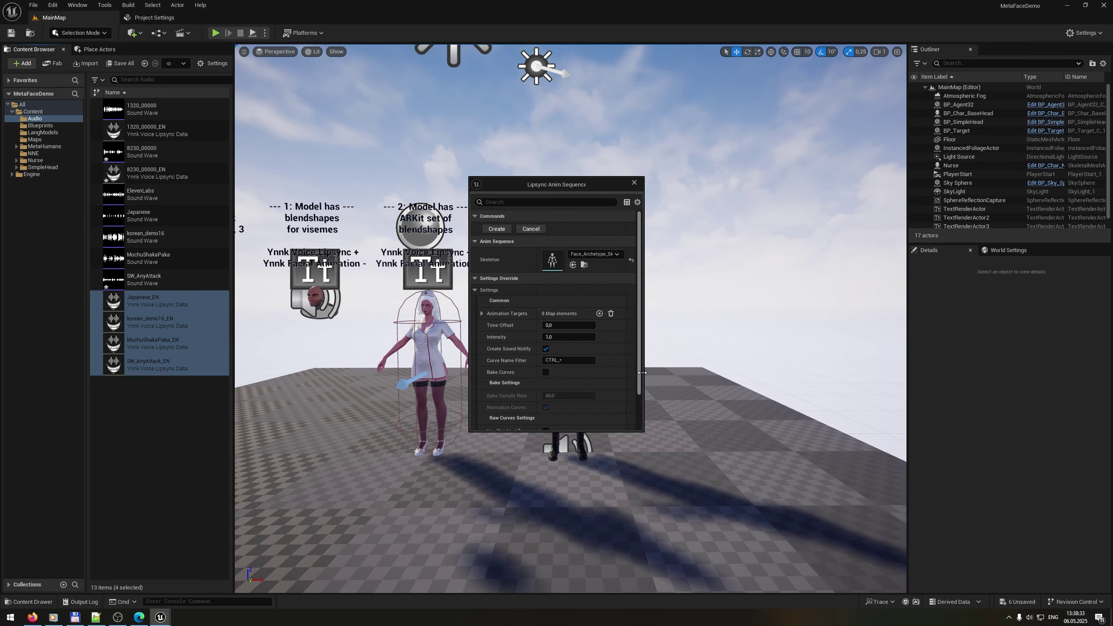
click(499, 228)
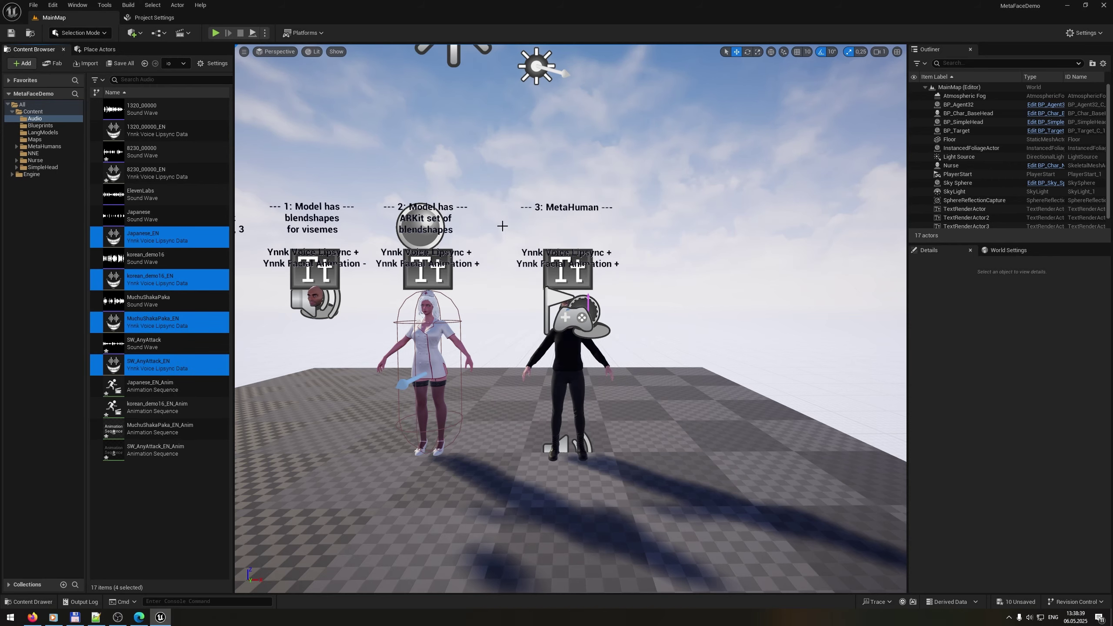
- Open the four generated animation sequences and preview the korean_demo16_EN_Anim and Japanese_EN_Anim facial animations
click(158, 385)
shift+click(160, 450)
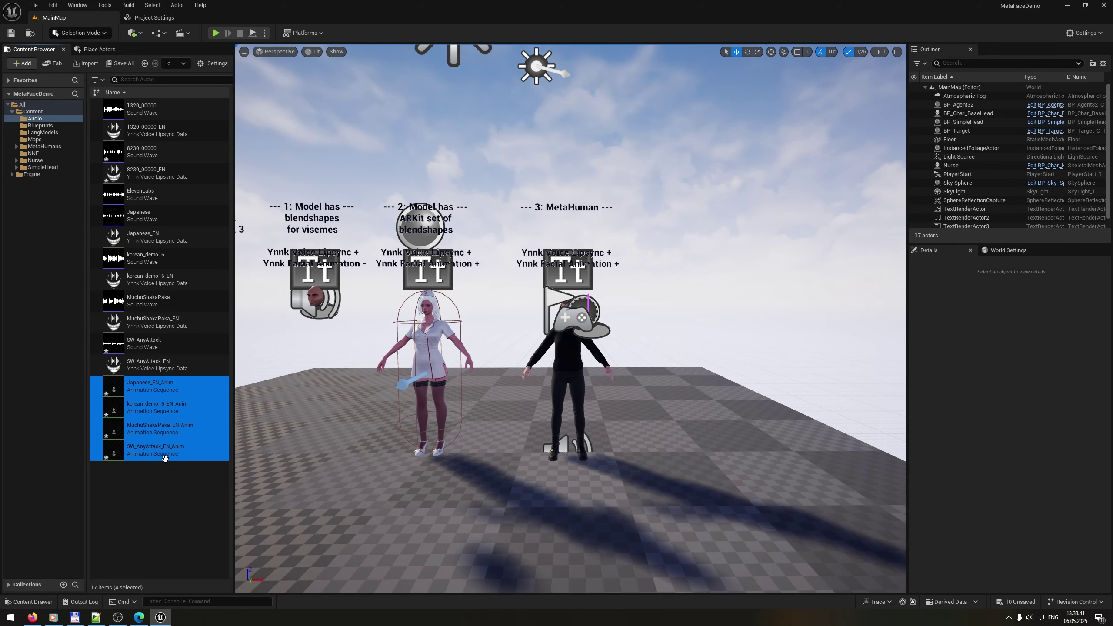
double_click(159, 451)
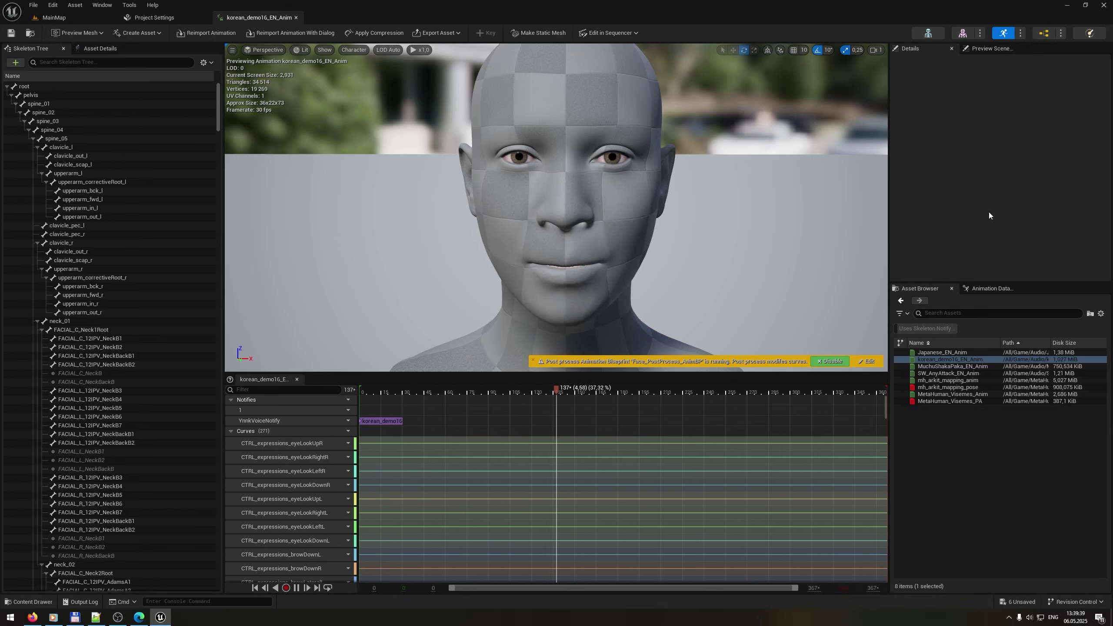
mouse_move(967, 353)
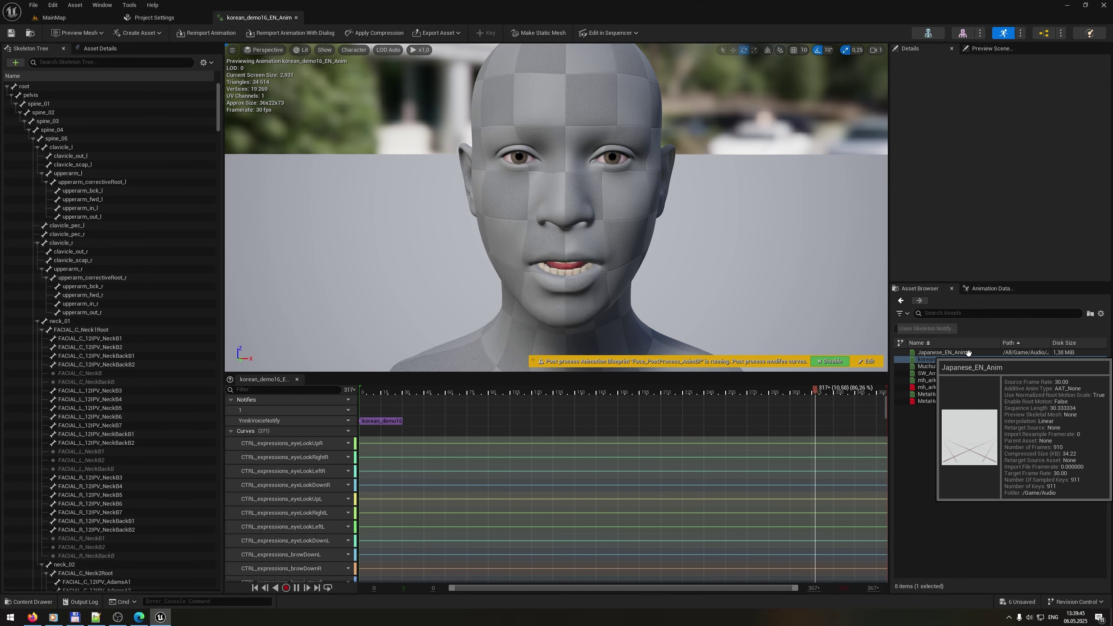
double_click(967, 353)
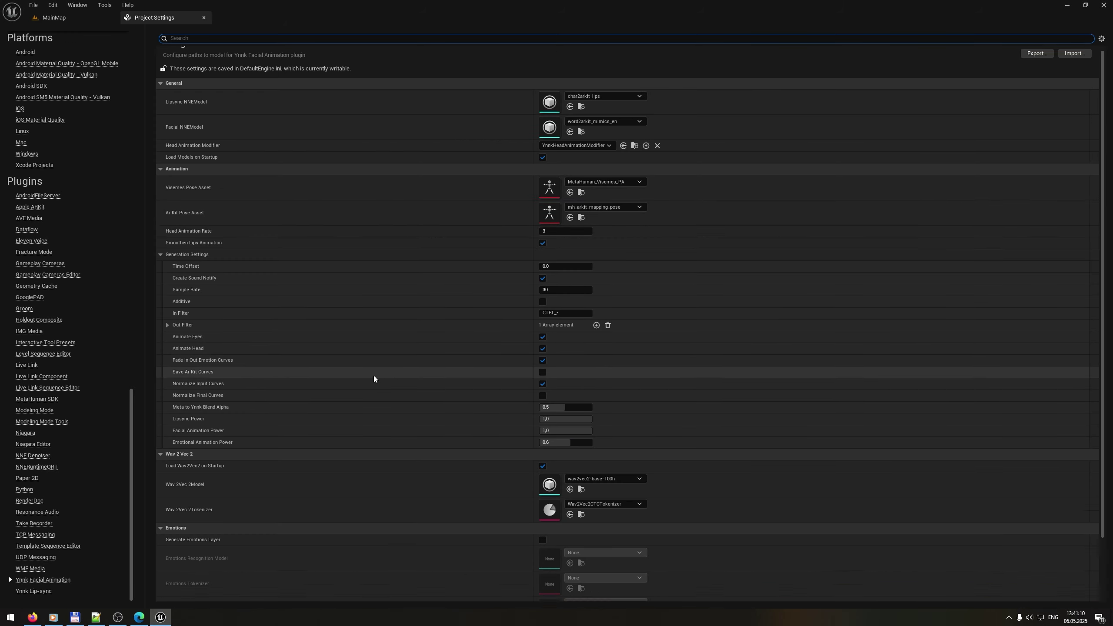
- Enable Generate Emotions Layer in Ynnk Facial Animation, with emotion-recognition as recognition model and EmotionsTokenizer as tokenizer
scroll(374, 375, down, 3)
click(544, 473)
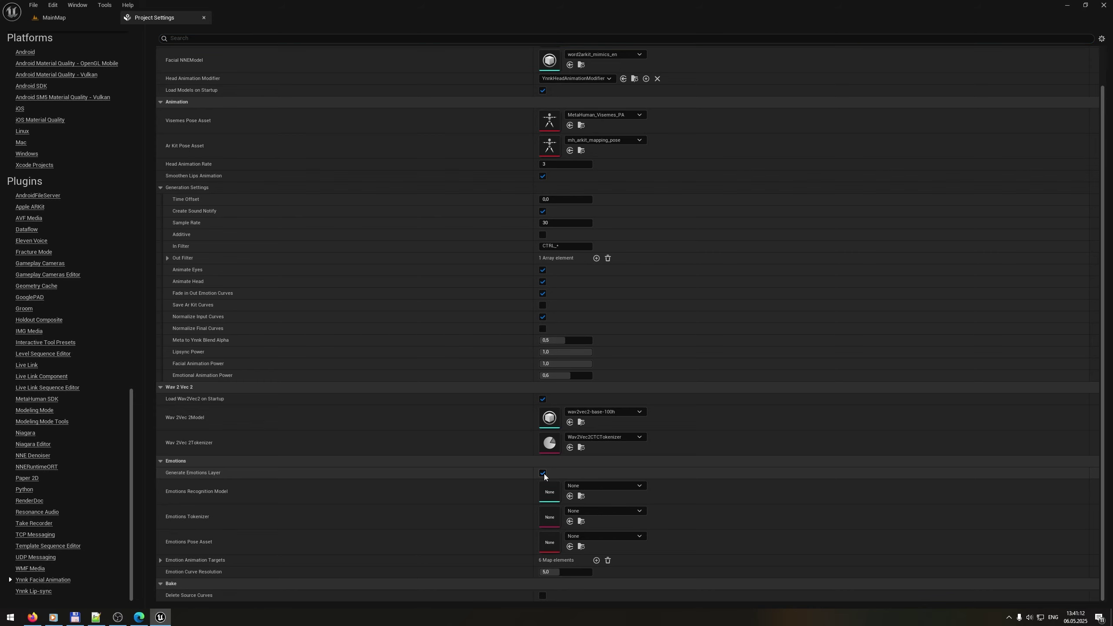
click(642, 487)
text(emot)
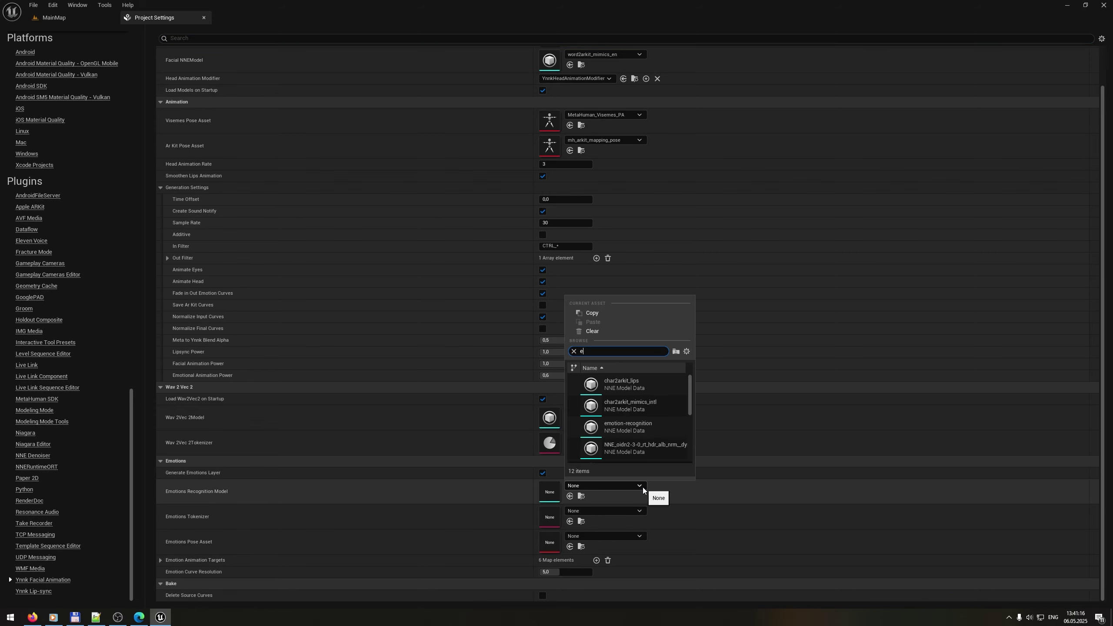
click(653, 424)
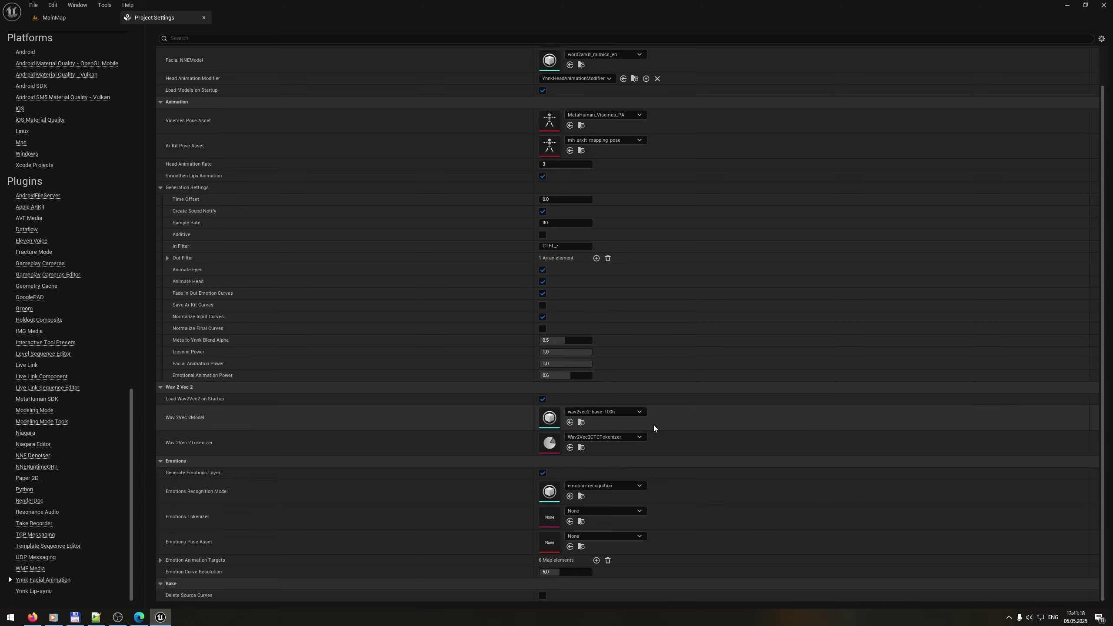
click(619, 512)
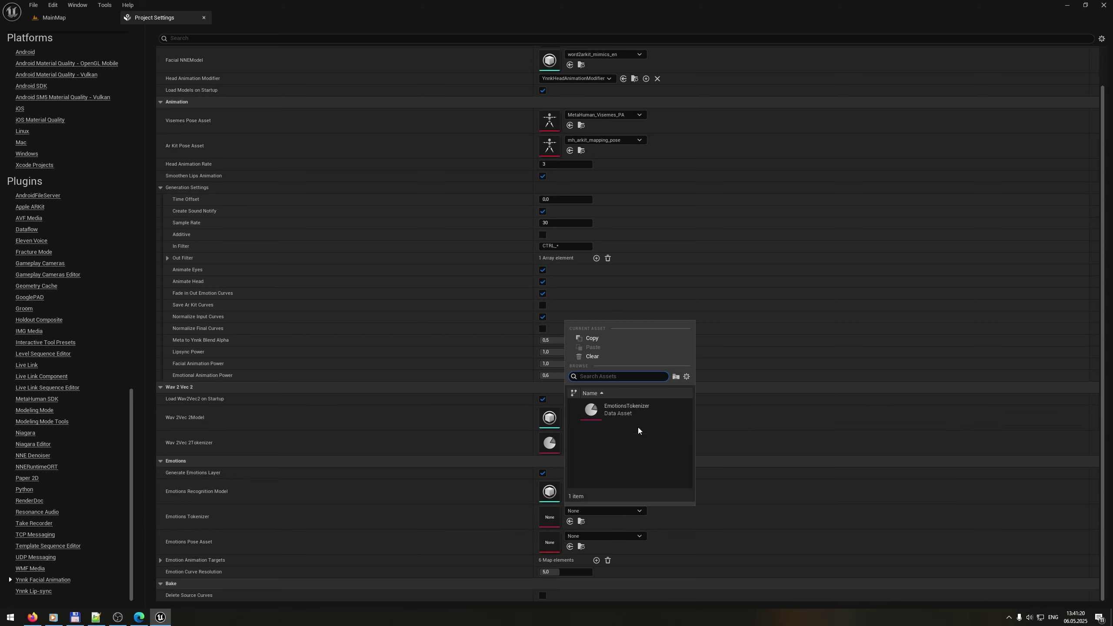
click(643, 407)
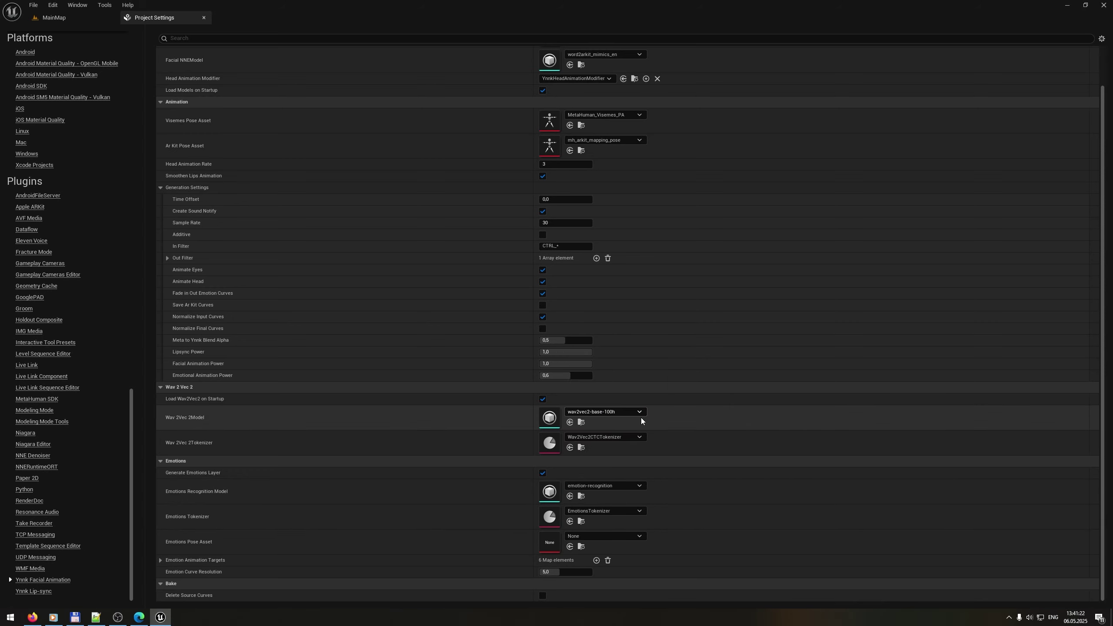
- Create a PoseAsset with Emotions (ARKit Curves) for the Nurse mesh in MainMap, supplying a pose asset with ARKit curves
click(47, 19)
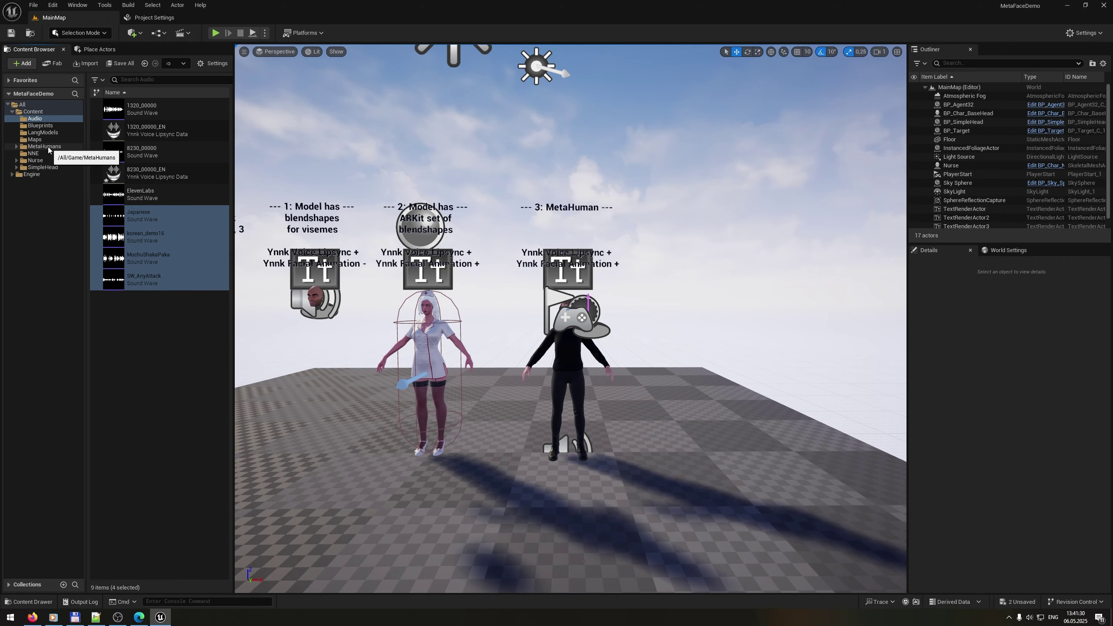
click(145, 258)
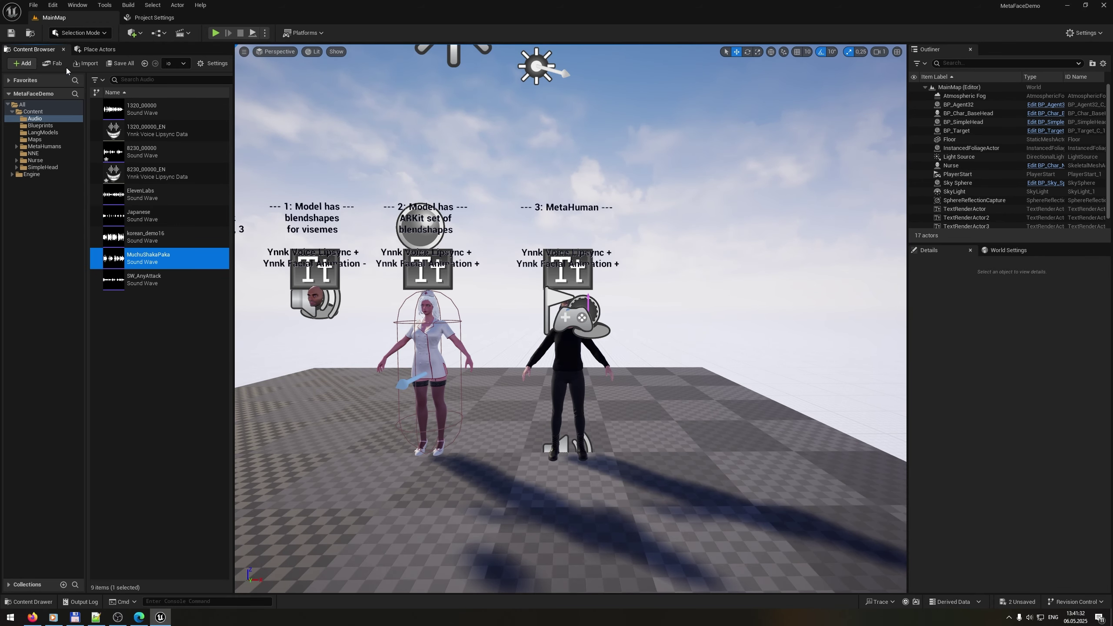
click(77, 5)
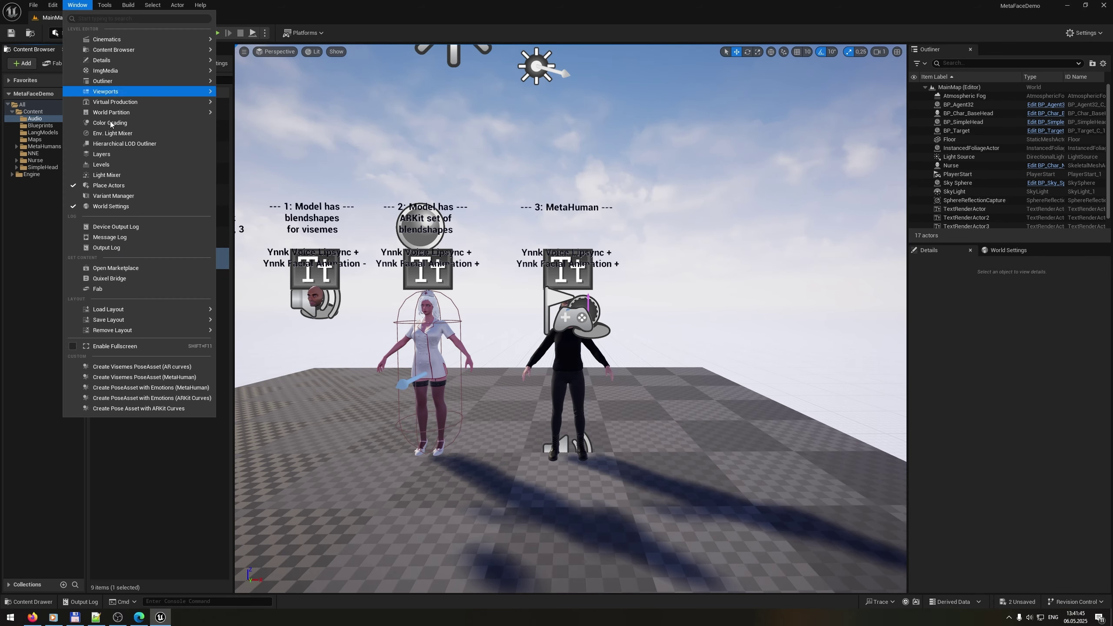
click(171, 398)
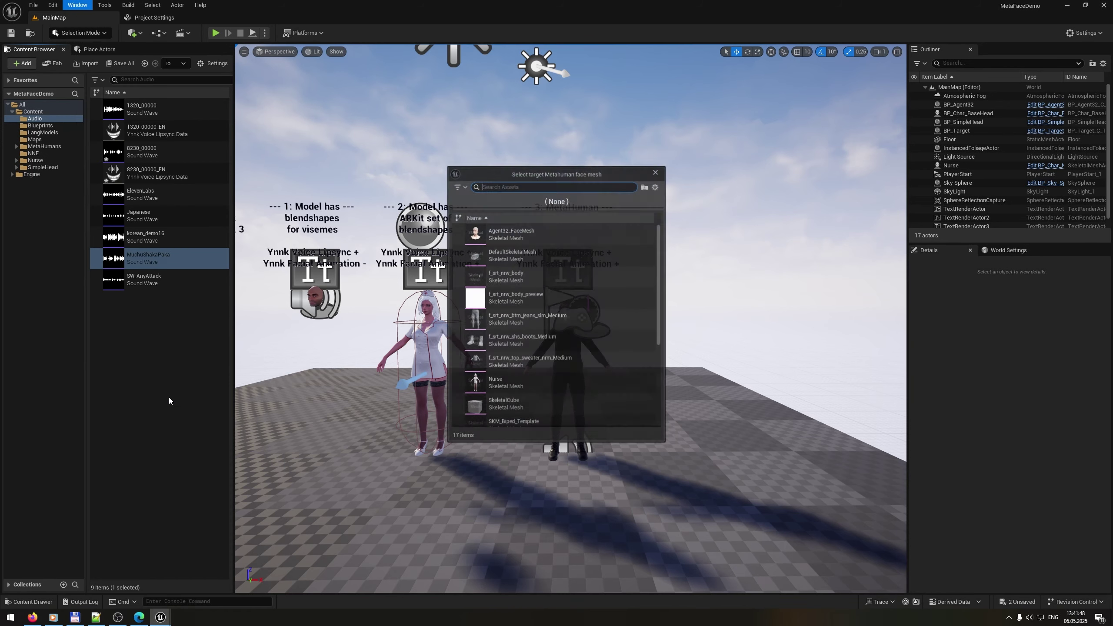
click(504, 382)
text(ark)
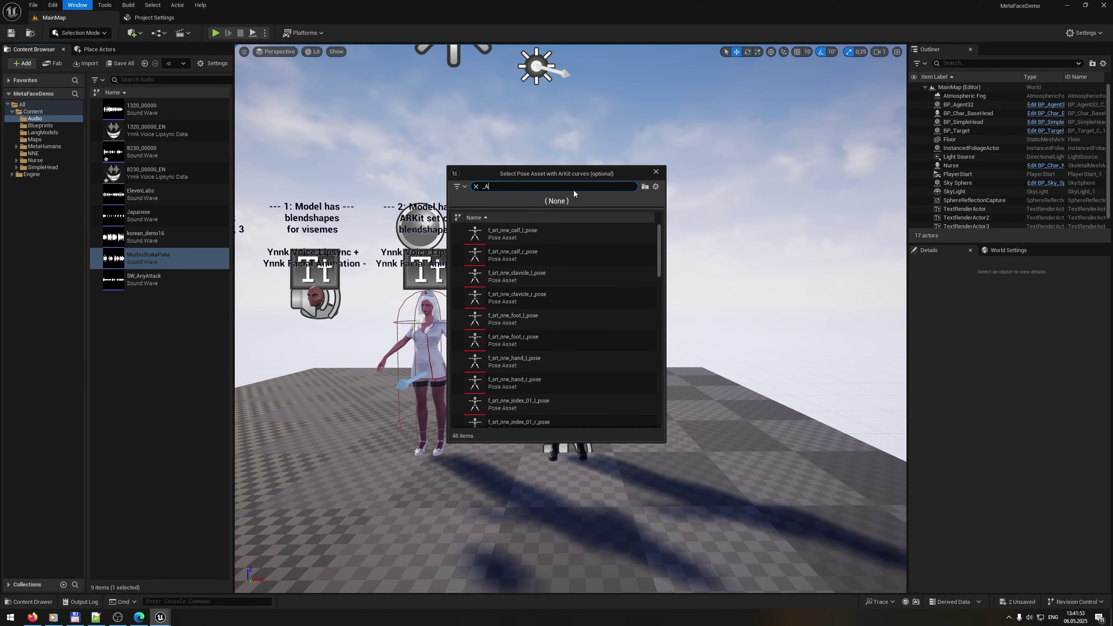
click(551, 252)
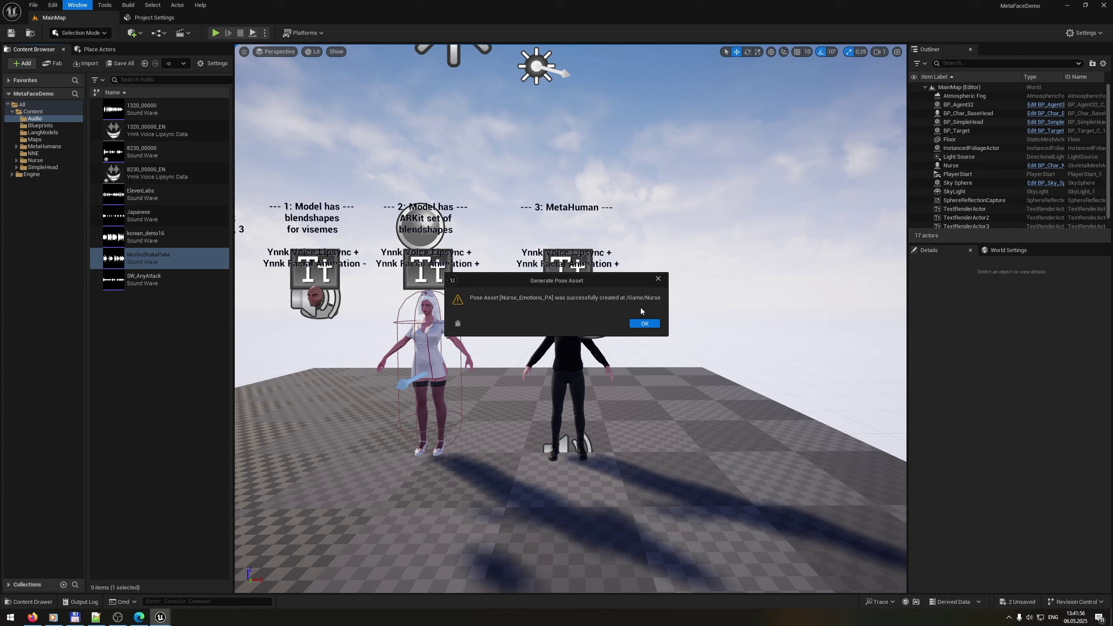
click(644, 323)
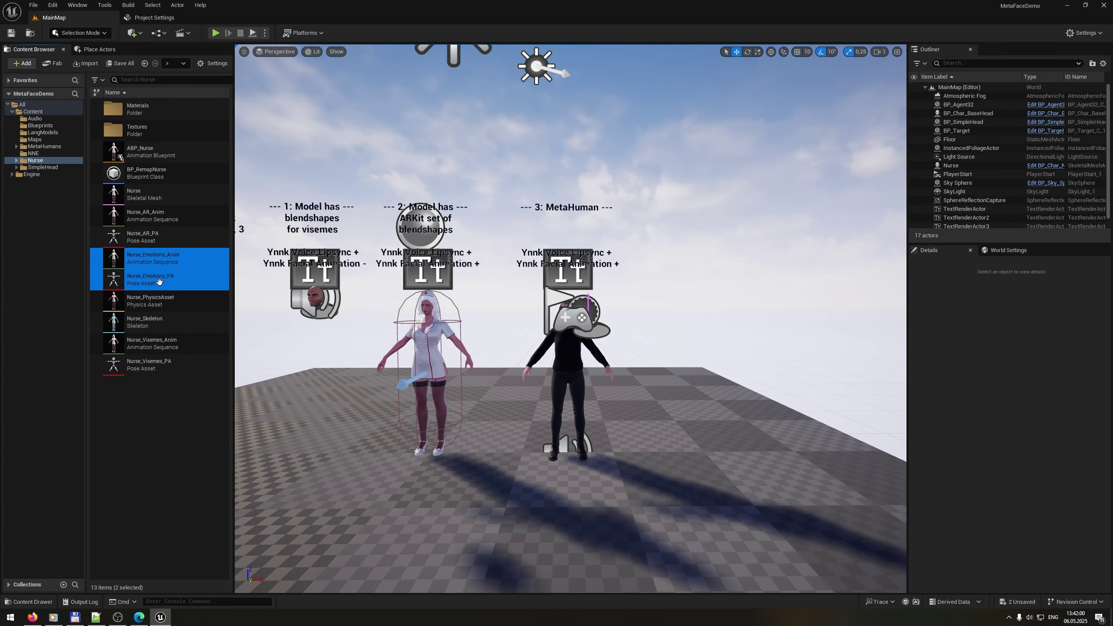
- Open Nurse_Emotions_PA and preview its angry, happy and surprise poses on the nurse's face
double_click(159, 280)
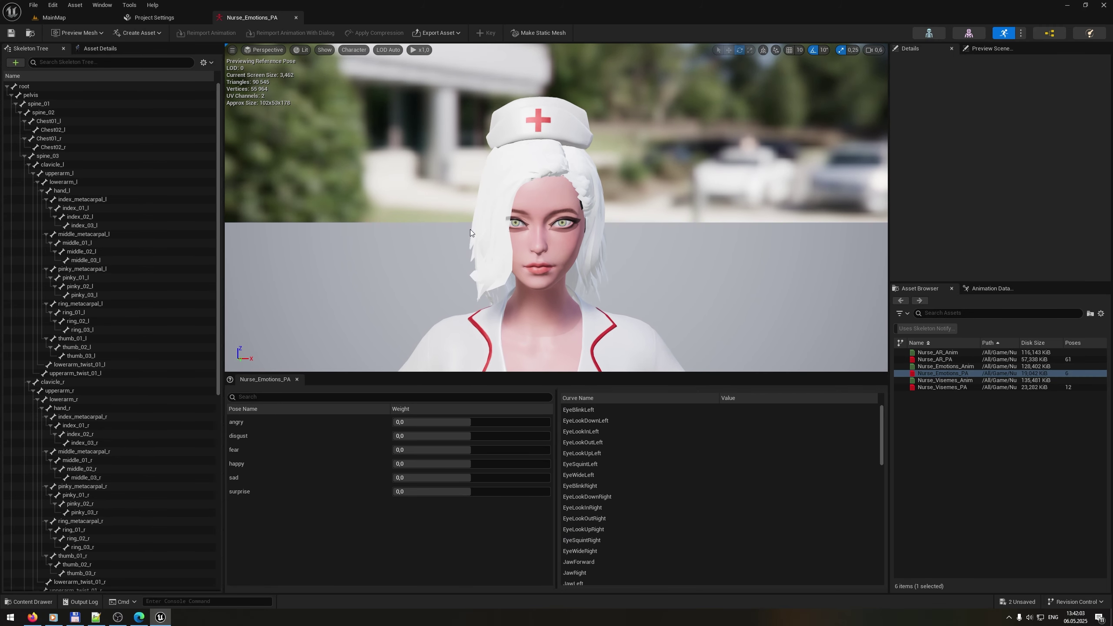
drag(403, 421, 542, 422)
click(257, 467)
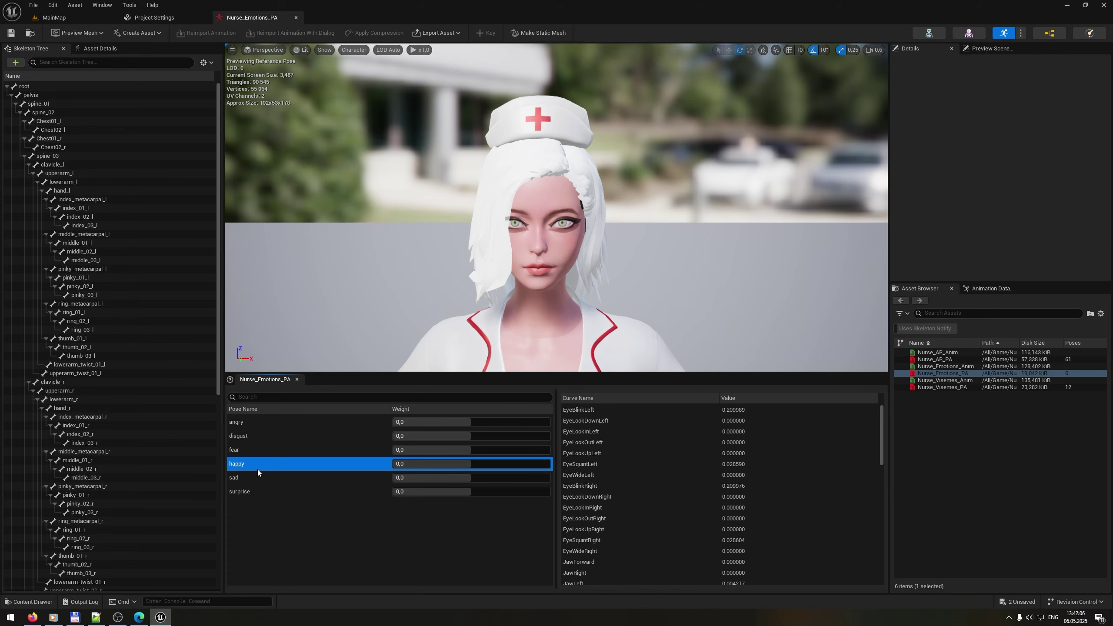
drag(405, 464, 490, 491)
click(301, 492)
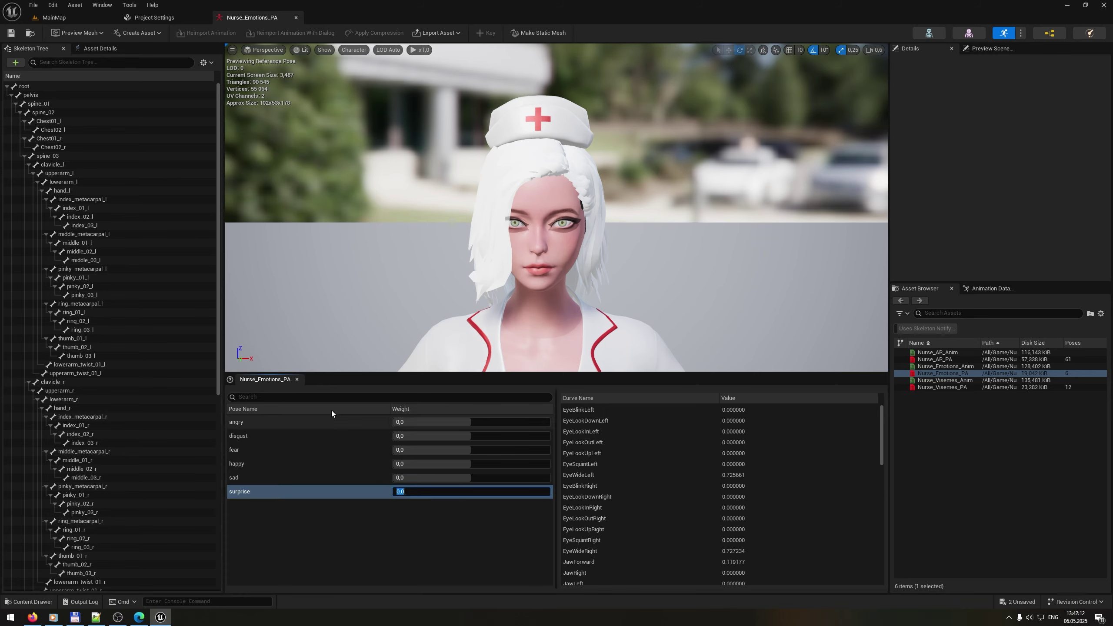
click(295, 17)
- Create a PoseAsset with Emotions (MetaHuman) for the Agent32_FaceMesh skeletal mesh
click(83, 19)
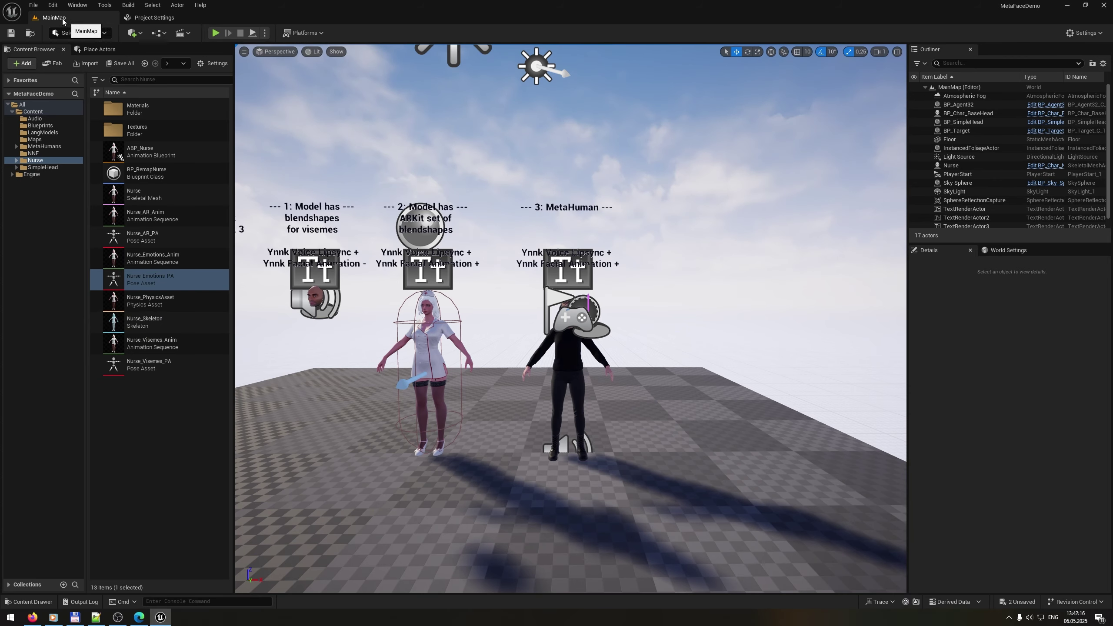
click(77, 5)
click(180, 387)
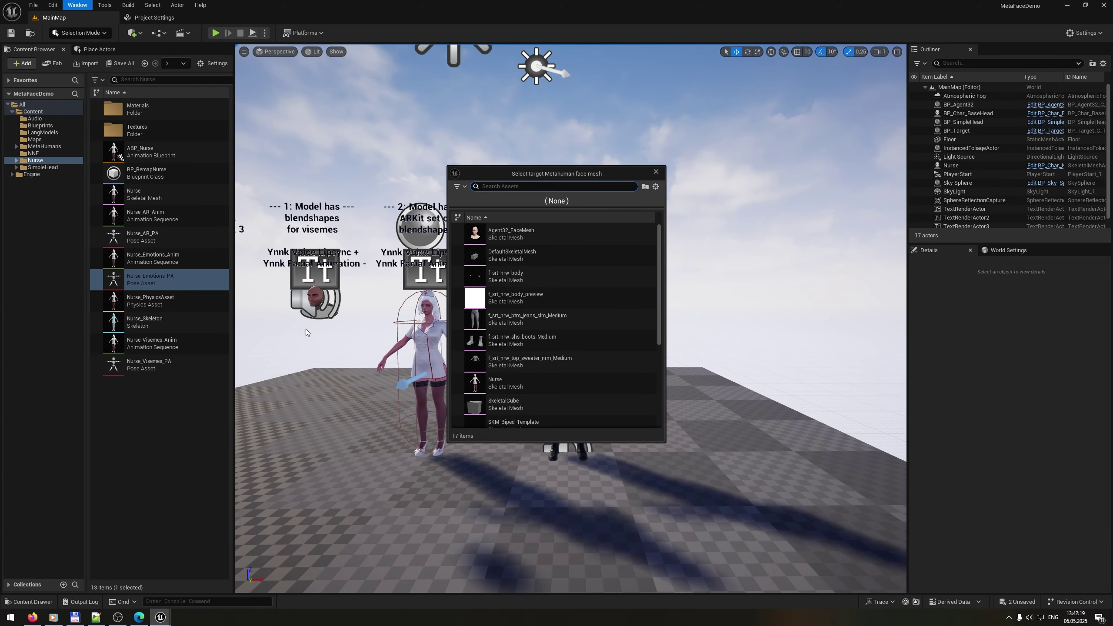
double_click(507, 237)
click(653, 326)
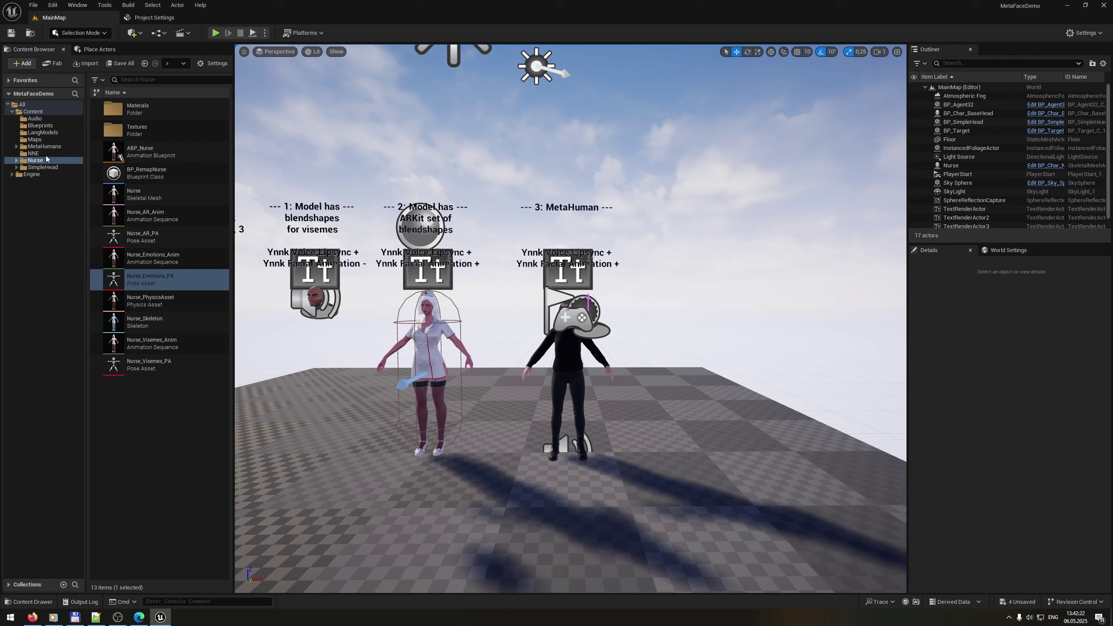
- Move the generated Agent32_FaceMesh emotions animation and pose asset from Agent32's Face folder to MetaHumans/Common/Face
click(45, 146)
click(20, 161)
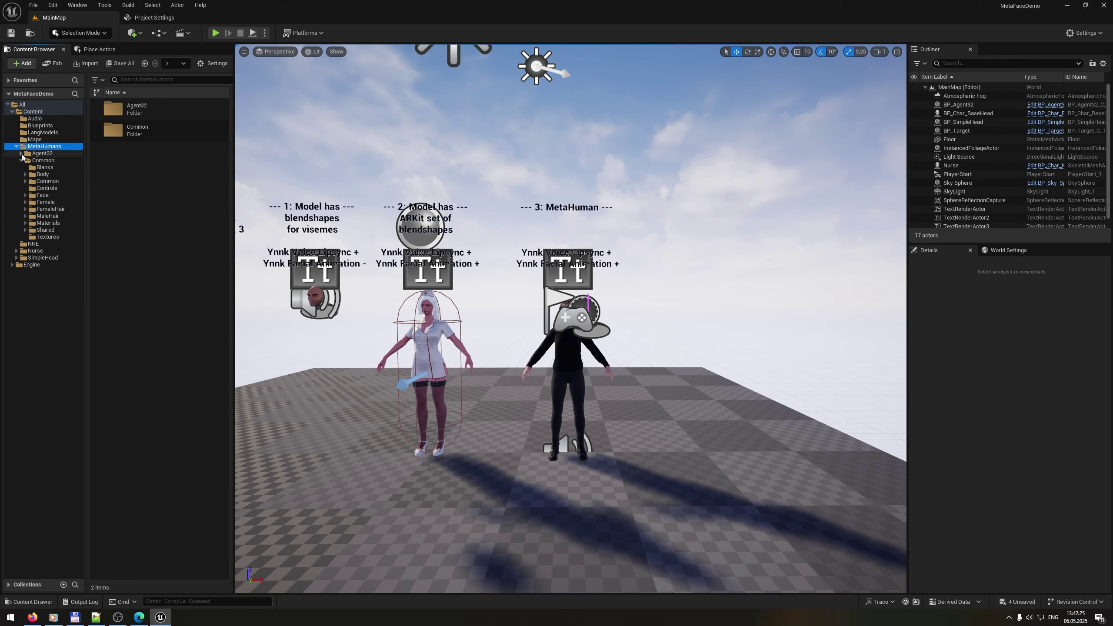
click(20, 154)
click(43, 167)
click(164, 194)
ctrl+click(167, 214)
drag(166, 215, 42, 237)
click(70, 258)
click(42, 237)
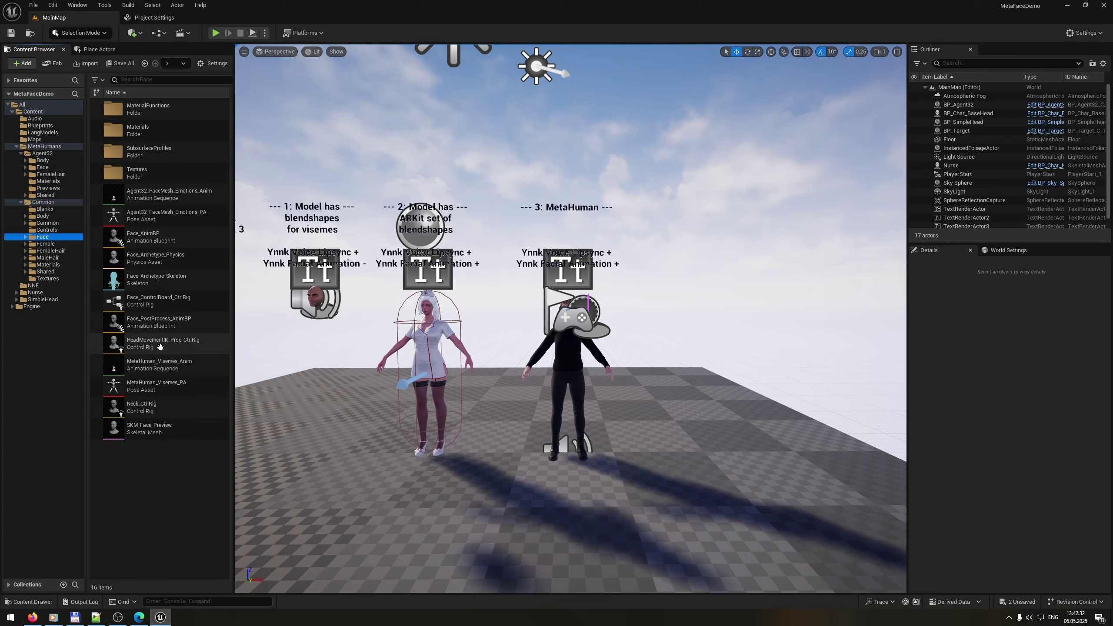
- Rename the moved animation as MetaHuman_Emotions_Anim and the pose asset as MetaHuman_Emotions_PA
click(175, 193)
click(176, 190)
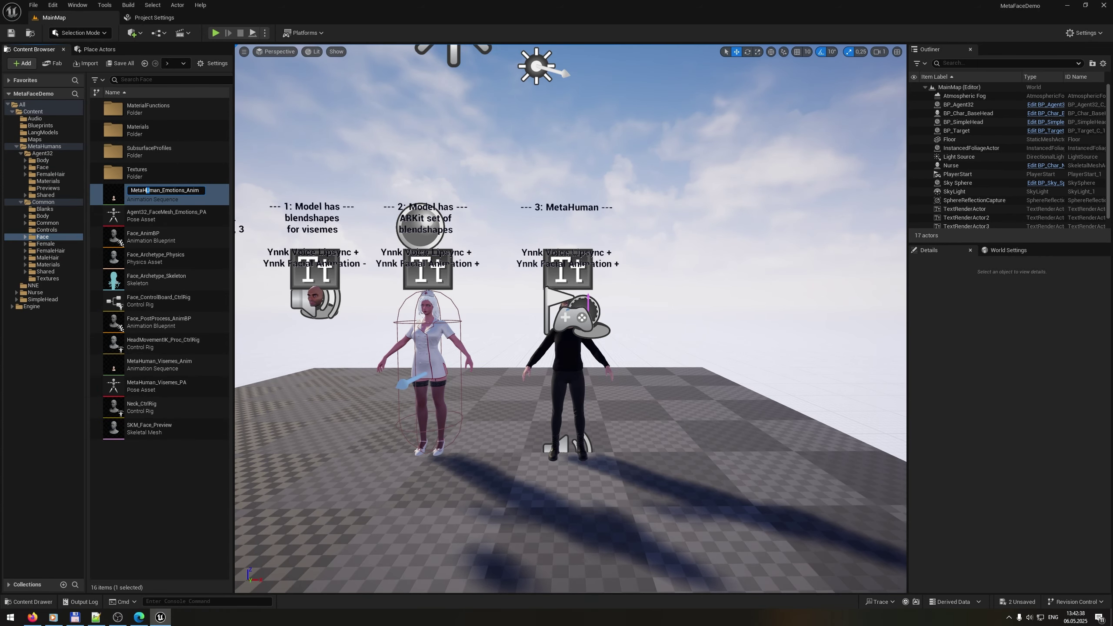
key(Return)
click(178, 191)
key(F2)
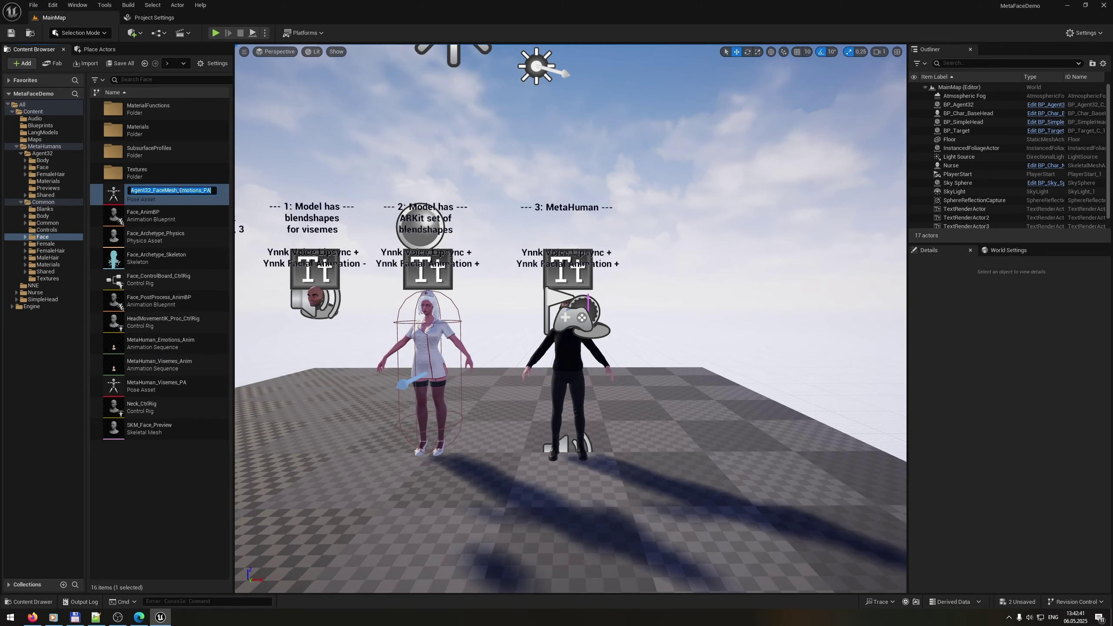
text(MetaHuman)
key(Return)
- Open MetaHuman_Emotions_PA and preview the angry, disgust, sad and happy poses on the face mesh
double_click(164, 349)
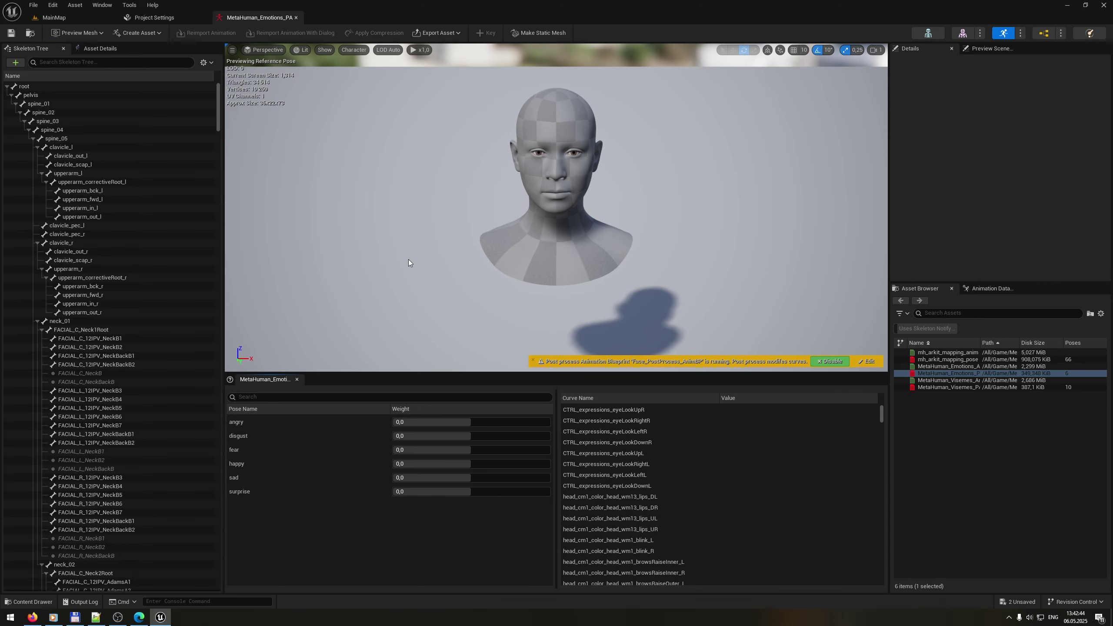
drag(405, 422, 489, 438)
text(0)
key(Return)
click(254, 438)
click(436, 438)
text(0)
key(Return)
click(328, 477)
drag(404, 474, 448, 463)
click(405, 474)
text(0)
key(Return)
click(329, 463)
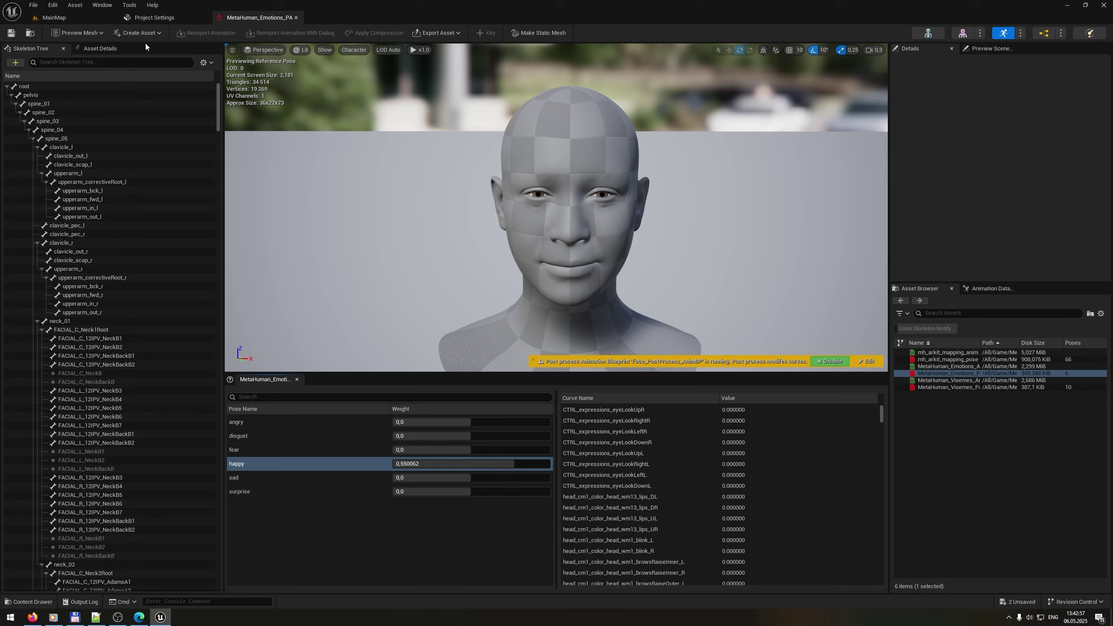
click(296, 17)
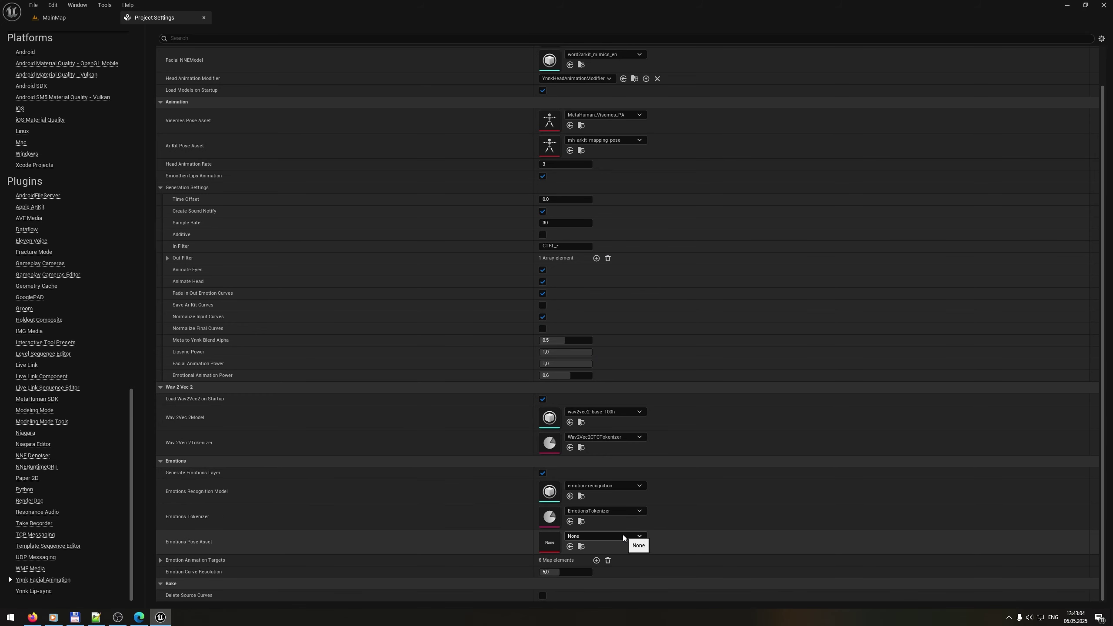
- Set the Emotions Pose Asset in the Ynnk Facial Animation settings to Nurse_Emotions_PA, searching for "emoti"
click(623, 534)
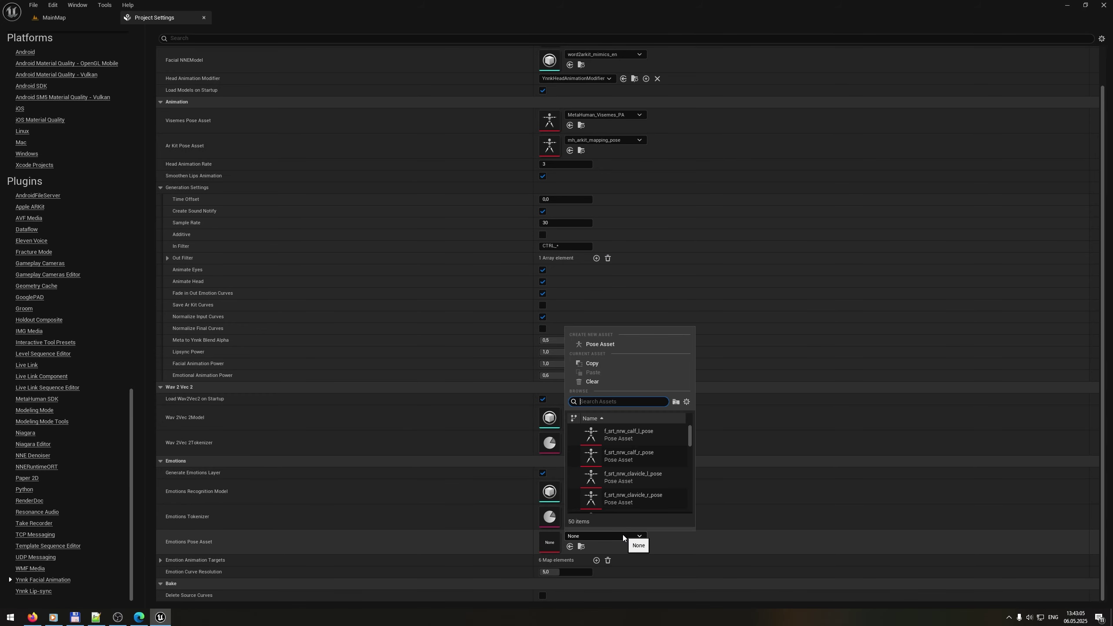
text(emoti)
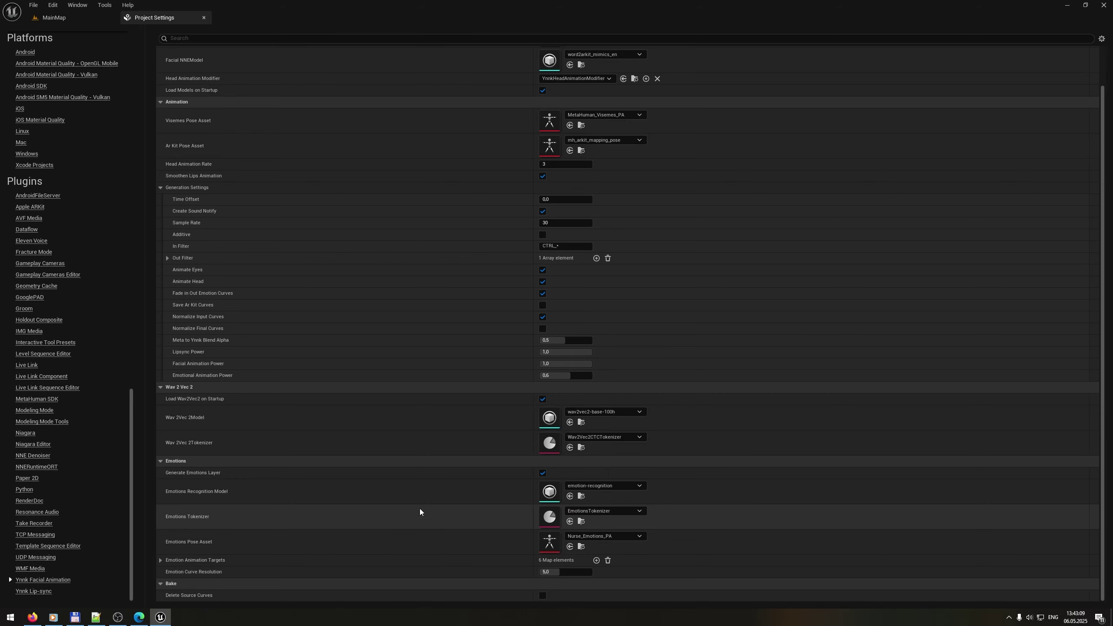
- Expand all Emotion Animation Targets and review their names and weights along with the Emotion Curve Resolution
click(160, 560)
scroll(160, 559, down, 3)
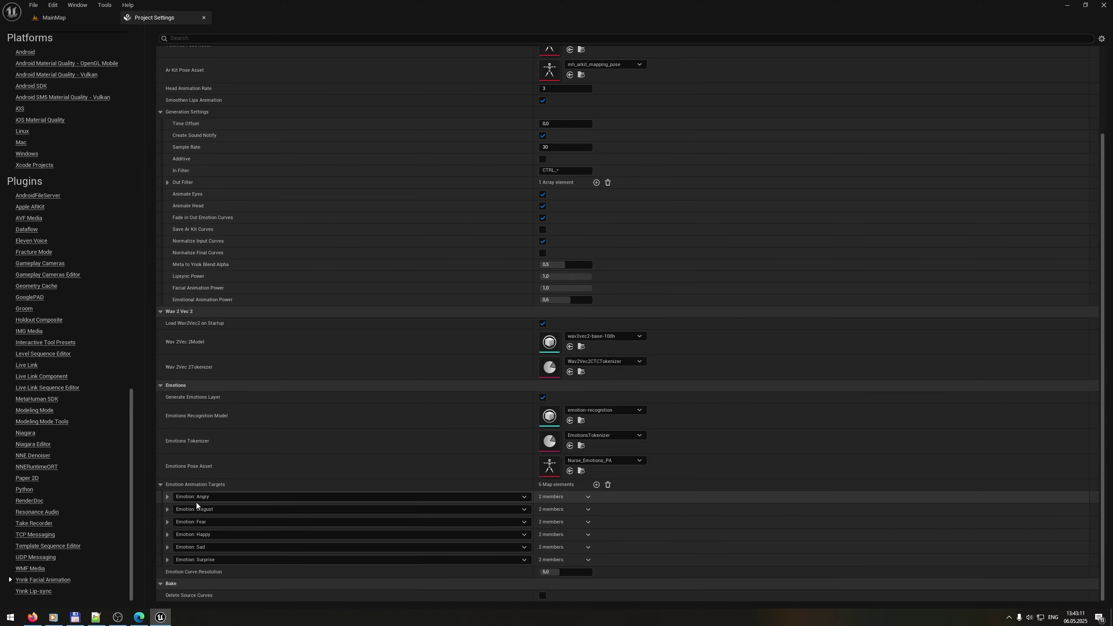
right_click(195, 485)
click(223, 508)
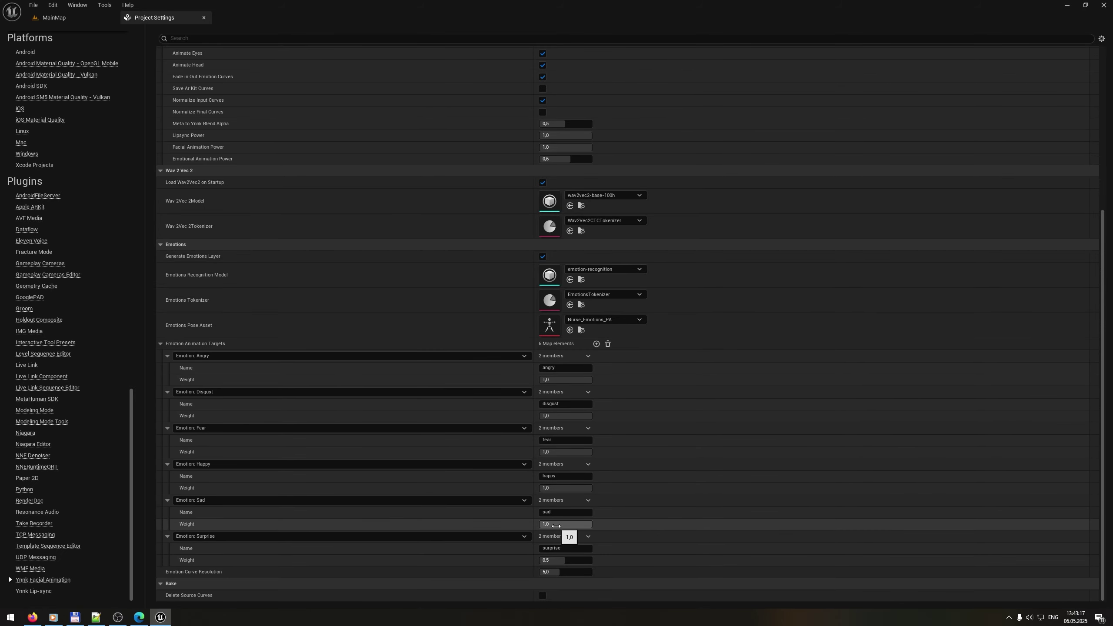
click(569, 560)
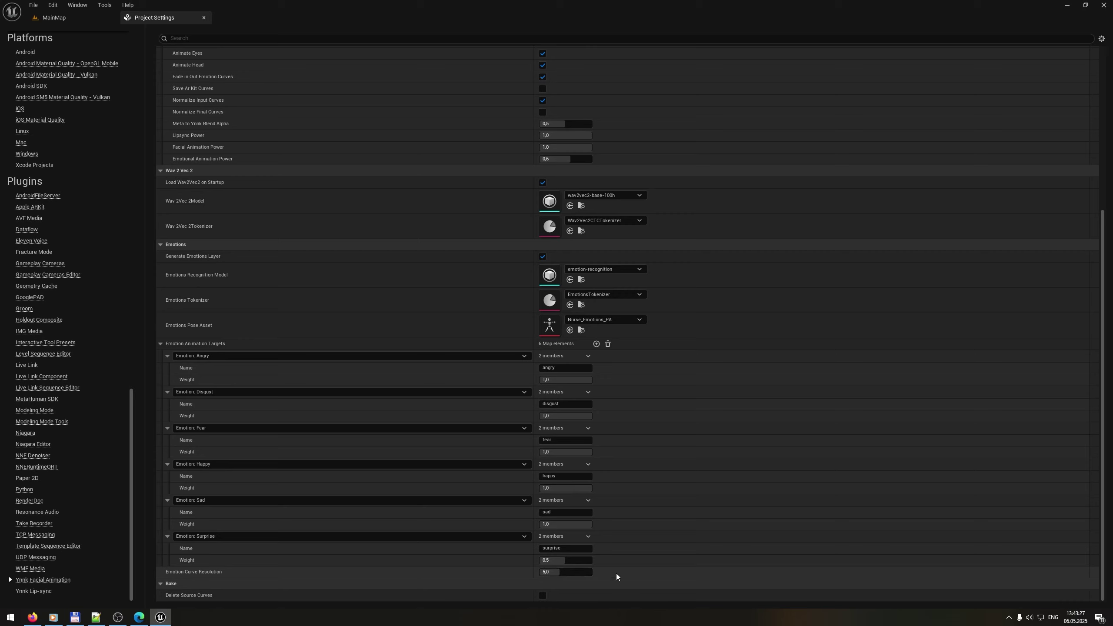
click(588, 573)
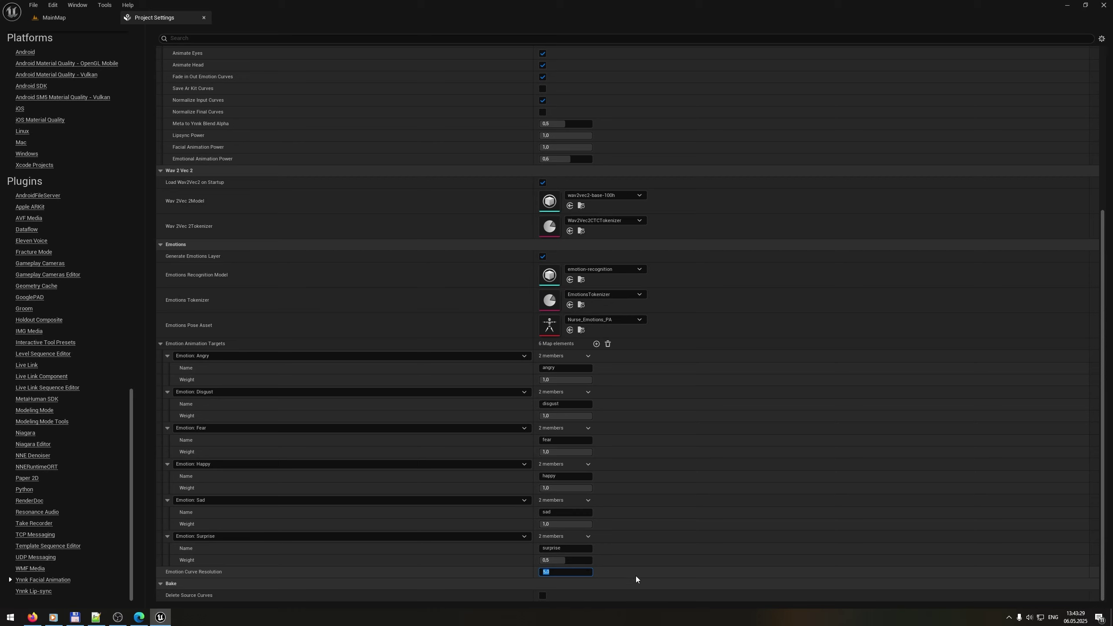
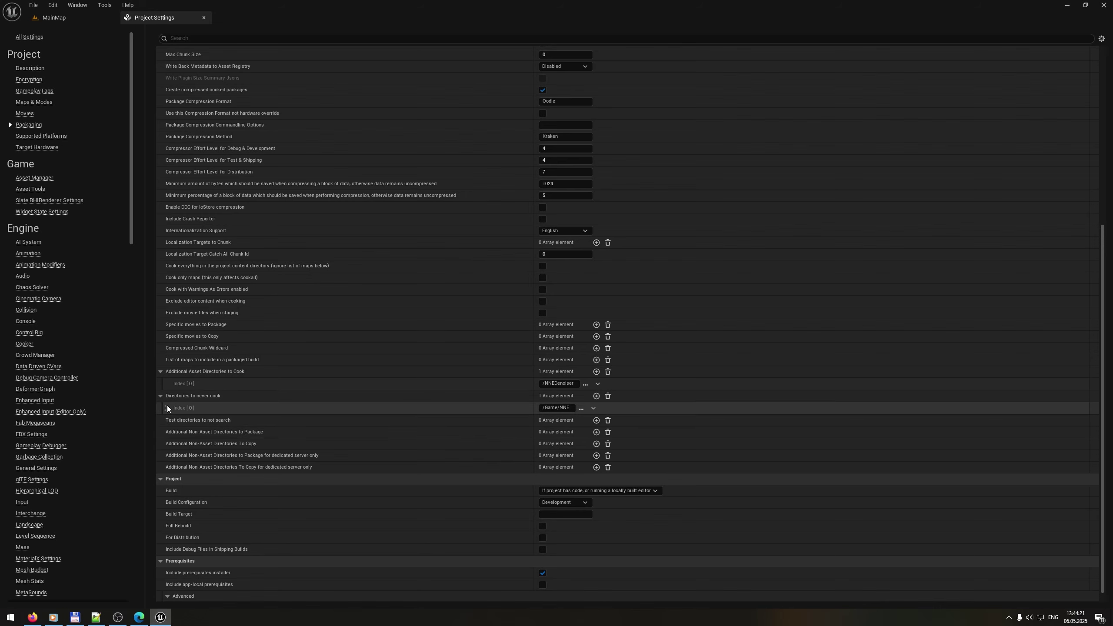
- Add the Ynnk Facial Animation Content folder to the Additional Asset Directories to Cook in the packaging settings
click(596, 372)
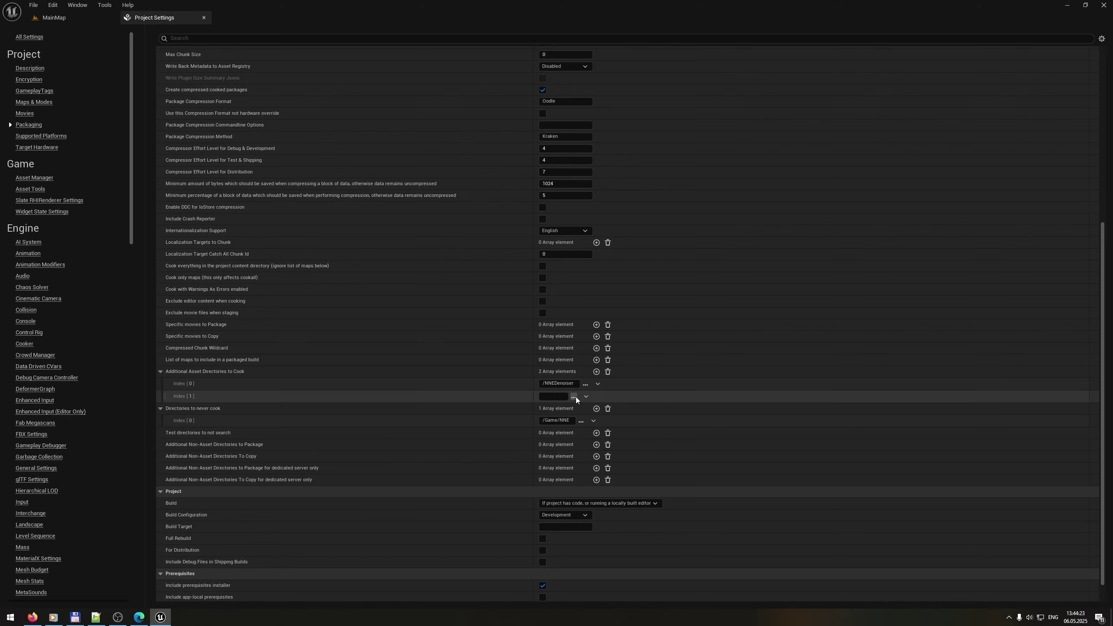
click(573, 398)
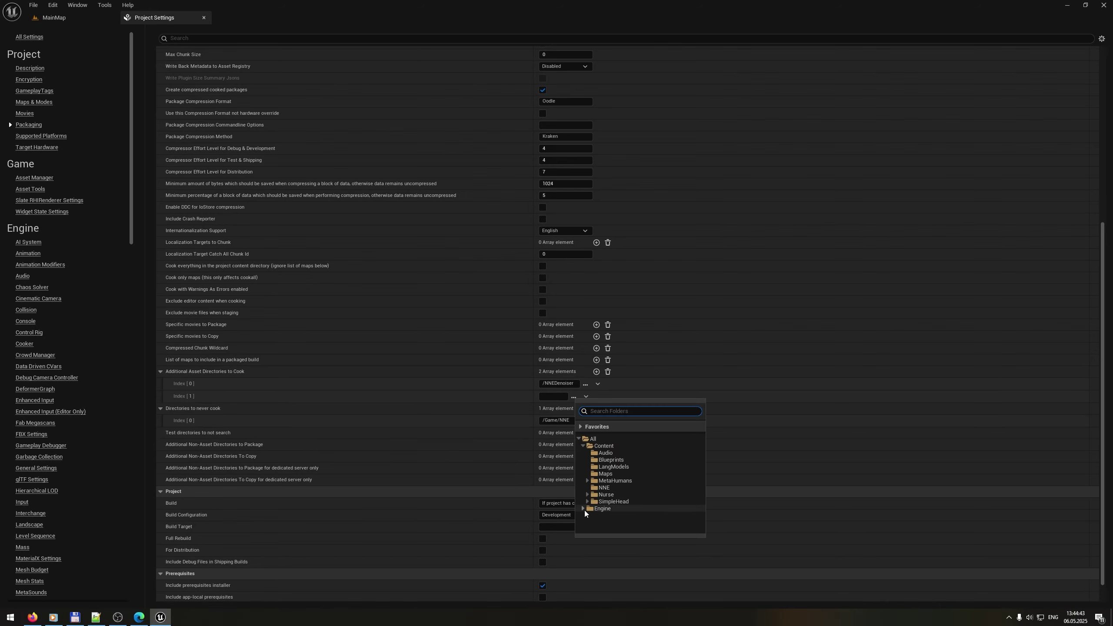
scroll(591, 526, down, 10)
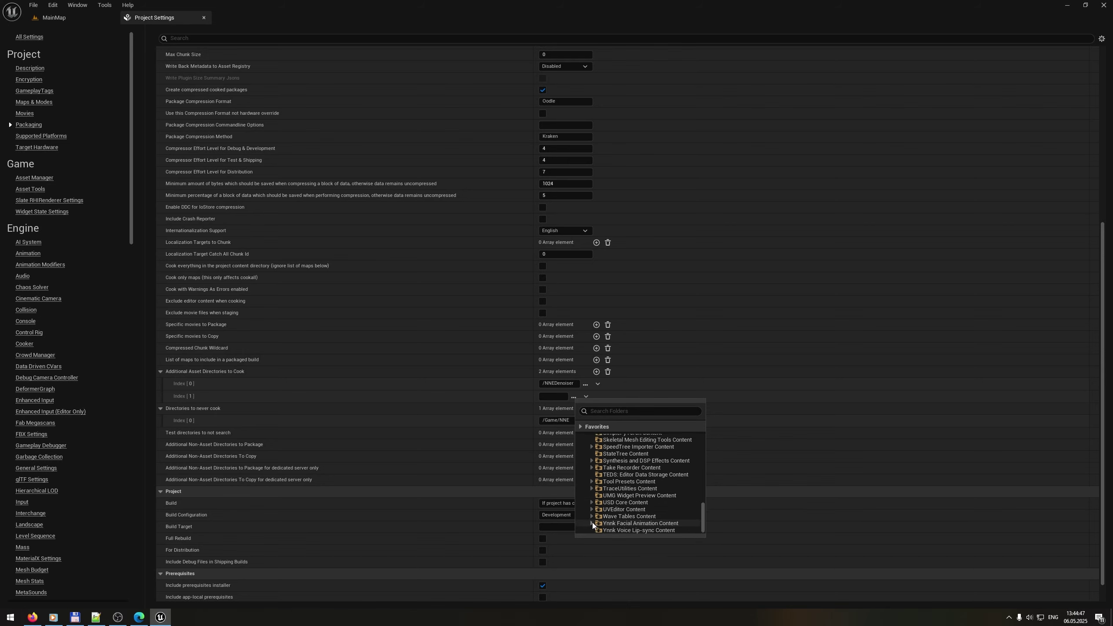
click(606, 523)
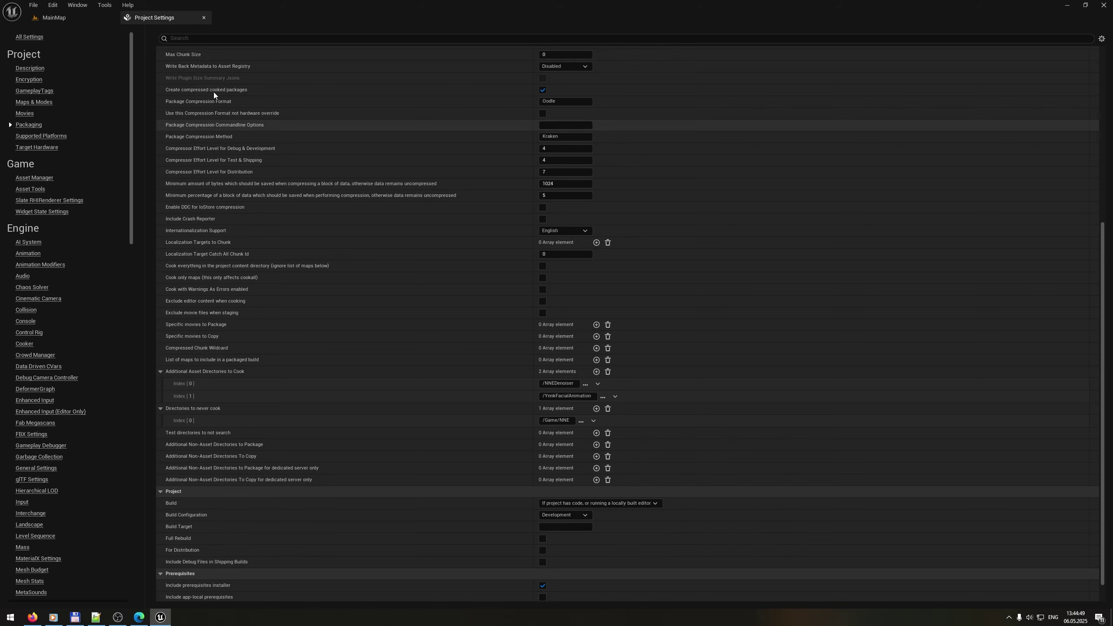
- Create Facial AnimSequences from the korean_demo16 and SW_AnyAttack sound waves, targeting the Agent32_FaceMesh skeletal mesh
click(70, 18)
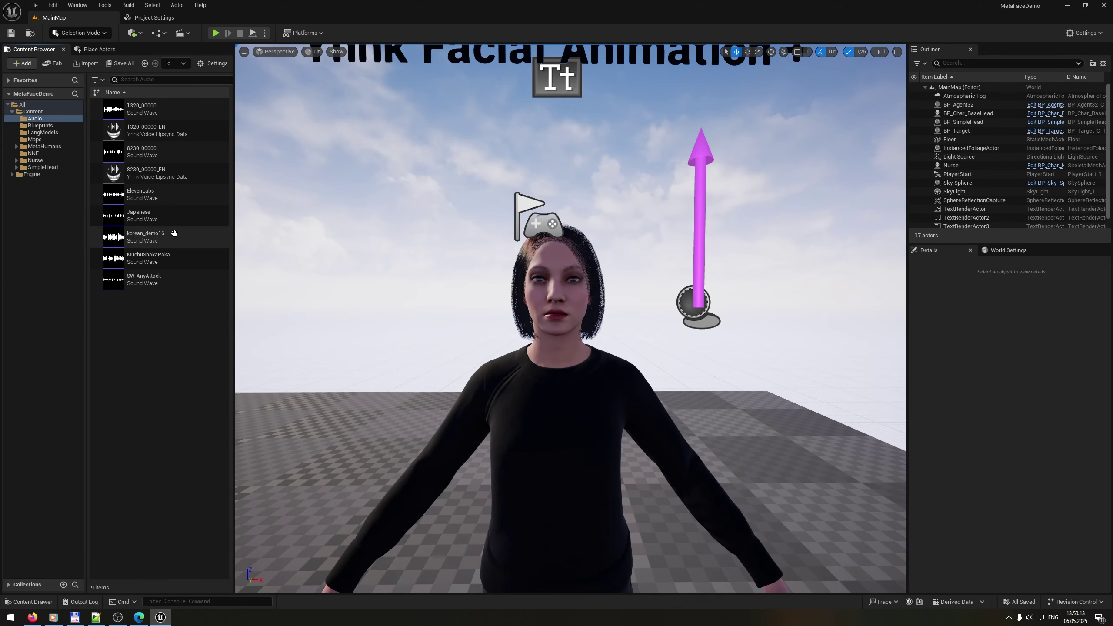
click(173, 236)
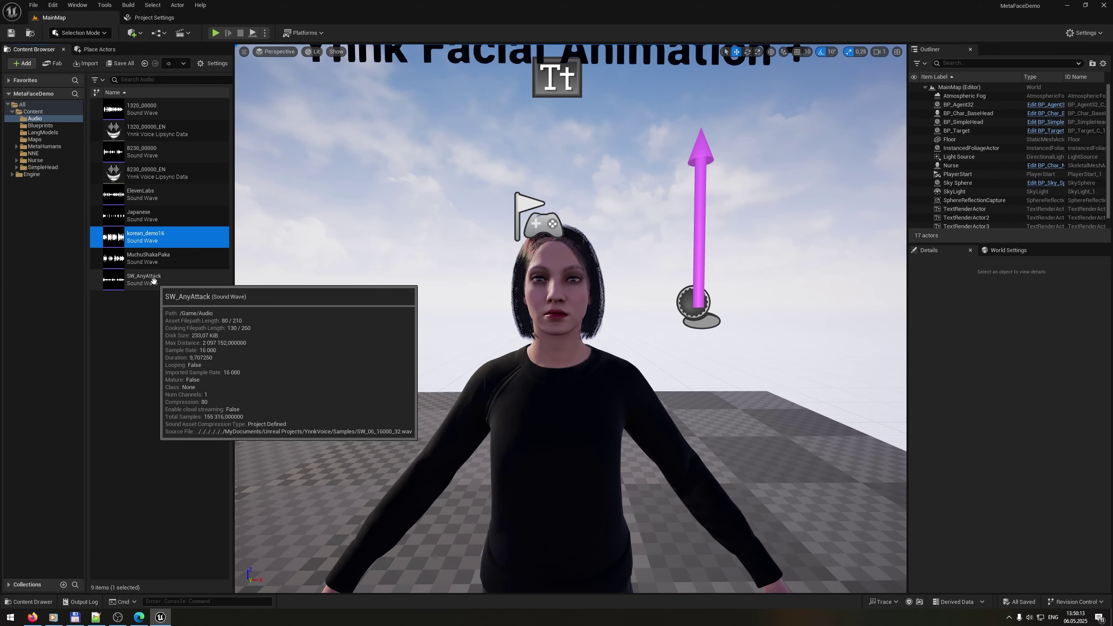
ctrl+click(153, 280)
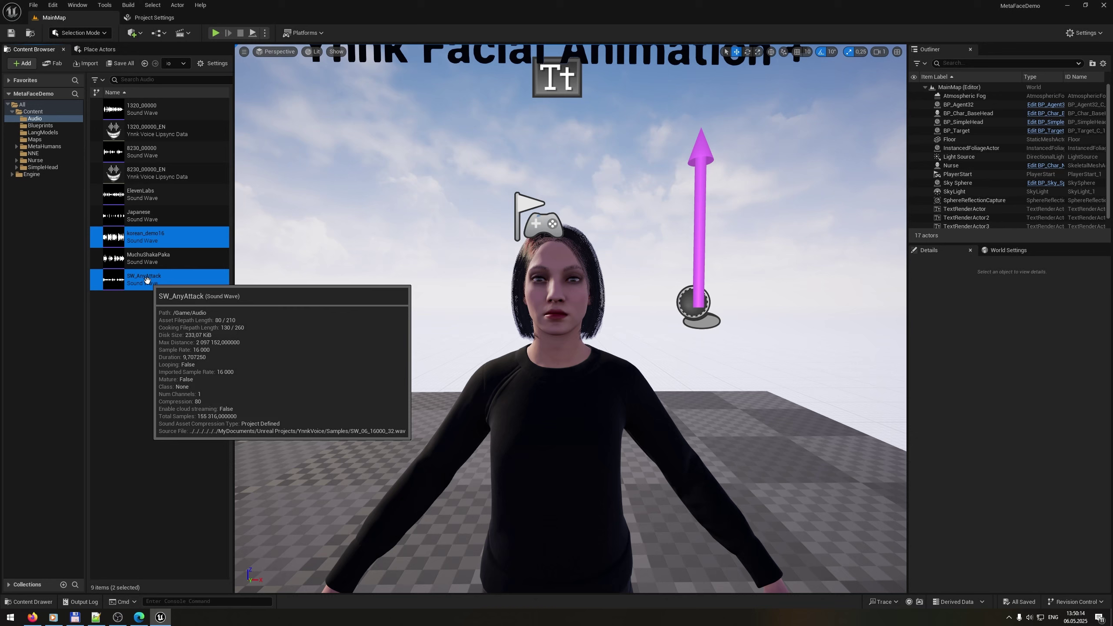
right_click(148, 283)
scroll(214, 414, down, 1)
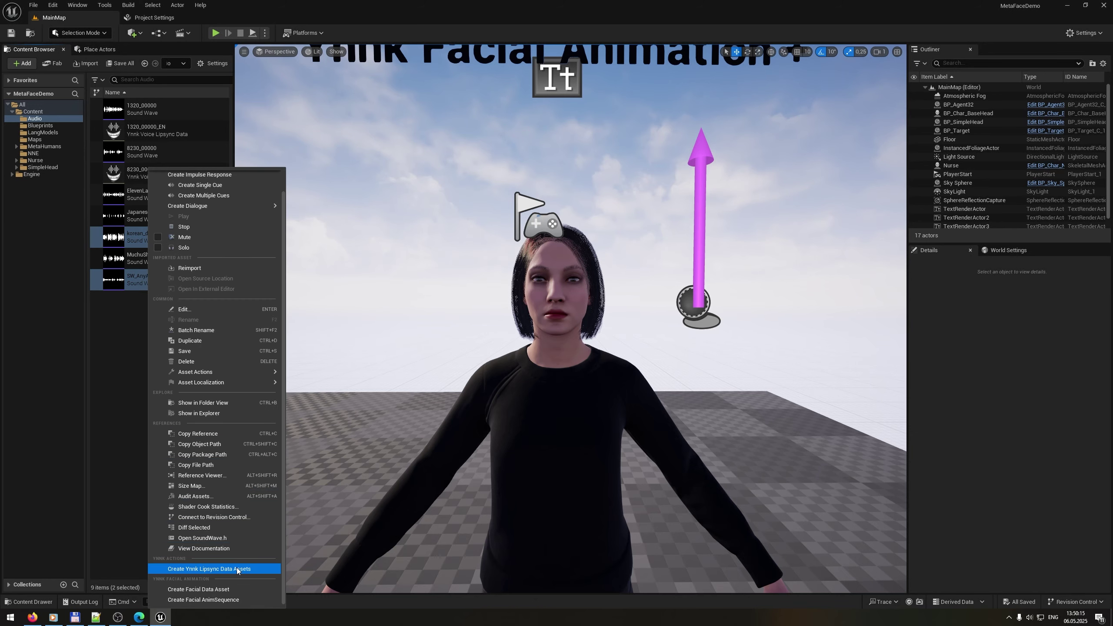
click(223, 599)
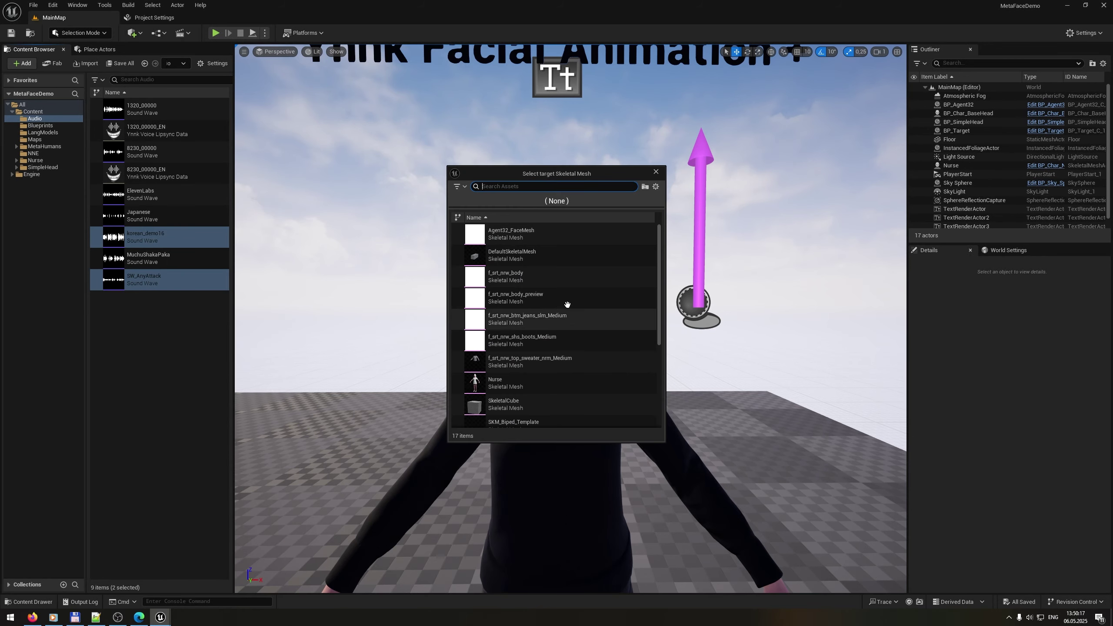
click(543, 255)
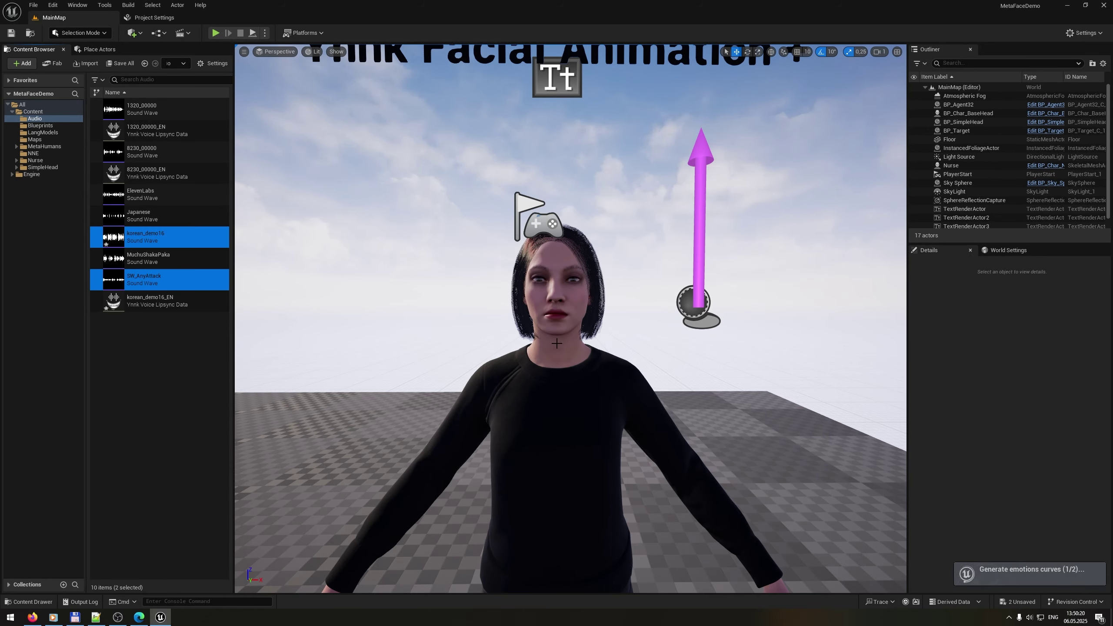
- Open the SW_AnyAttack_FaceAnim animation sequence and add a YnnkFacialAnimationModifier to it, searching for "faci"
click(174, 368)
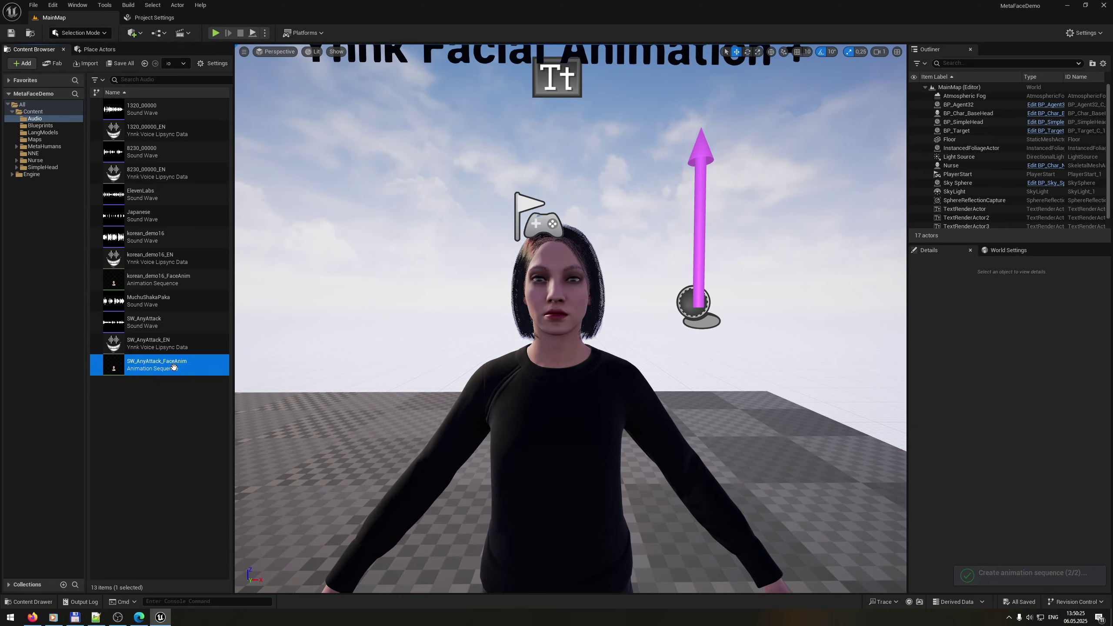
double_click(173, 367)
click(923, 303)
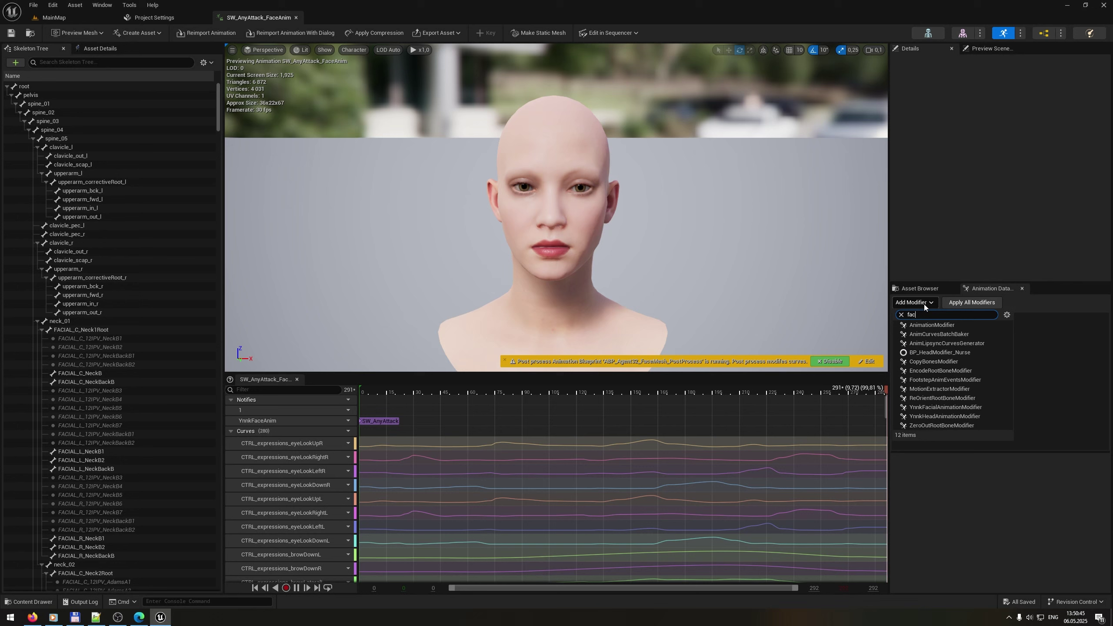
text(faci)
click(927, 325)
- Preview the SW_AnyAttack_FaceAnim facial animation at several points along its timeline
click(472, 390)
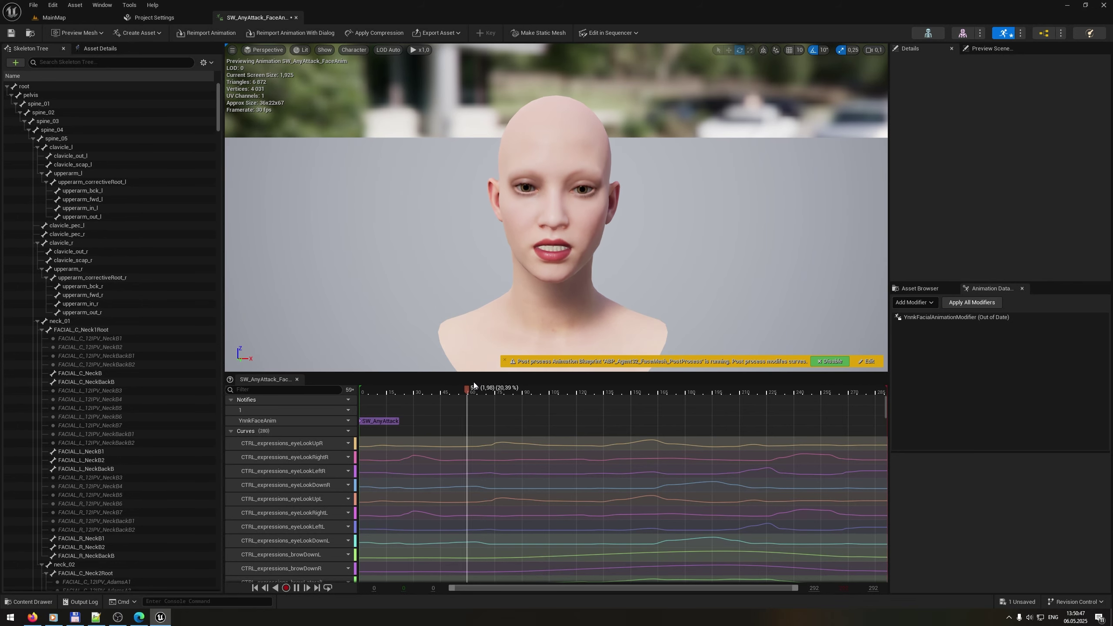
right_drag(838, 331, 831, 314)
key(q)
click(704, 392)
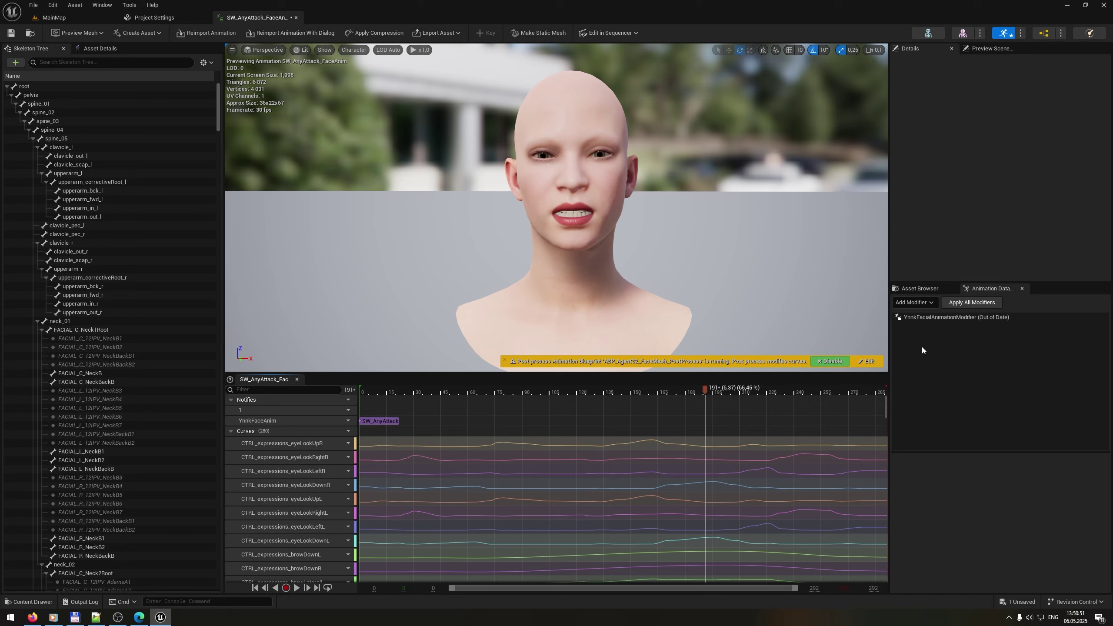
- Show the YnnkFacialAnimationModifier's settings and set its Lipsync Data to SW_AnyAttack_EN
click(925, 316)
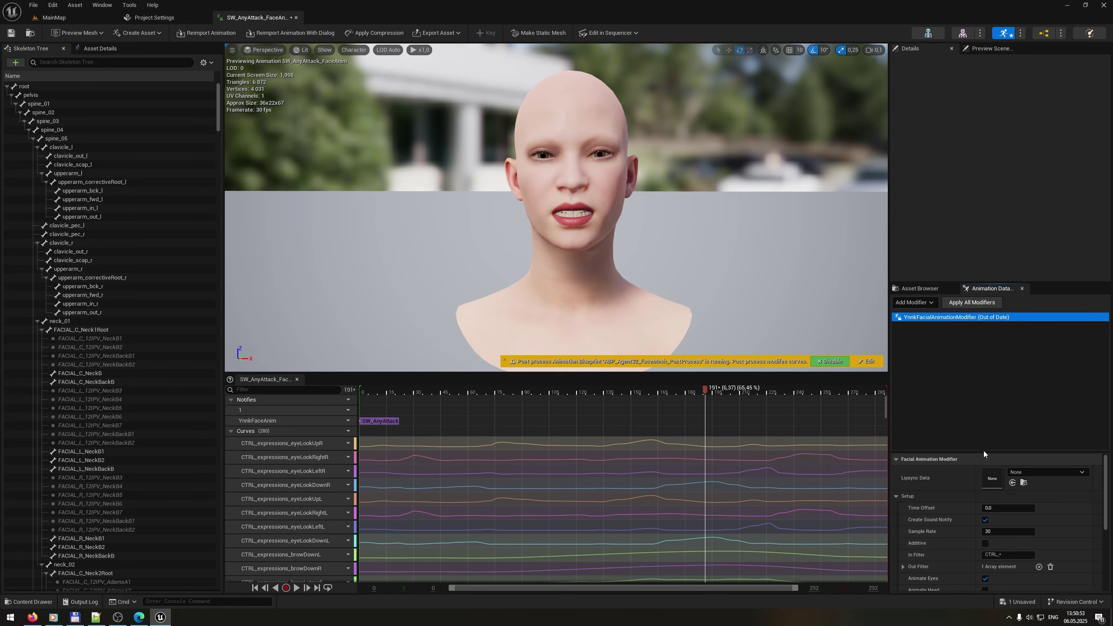
drag(984, 452, 986, 340)
click(1056, 363)
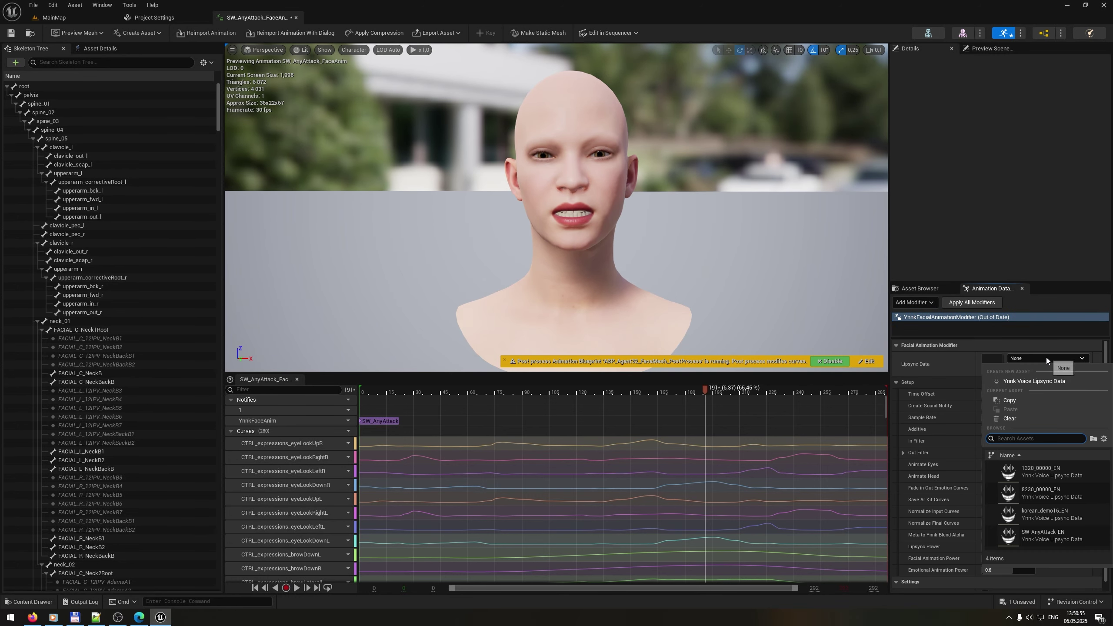
click(1062, 476)
scroll(945, 469, down, 2)
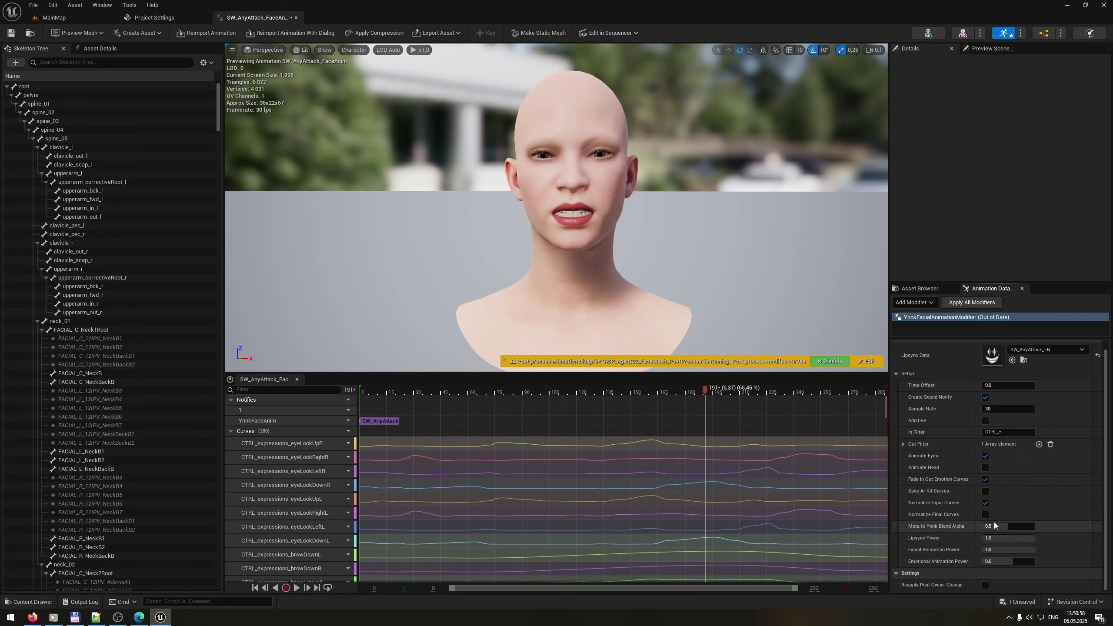
- Set the modifier's Meta to Ynnk Blend Alpha to 0,7, Lipsync Power to 0,8 and Emotional Animation Power to 0,5
click(994, 525)
text(0,7)
key(Tab)
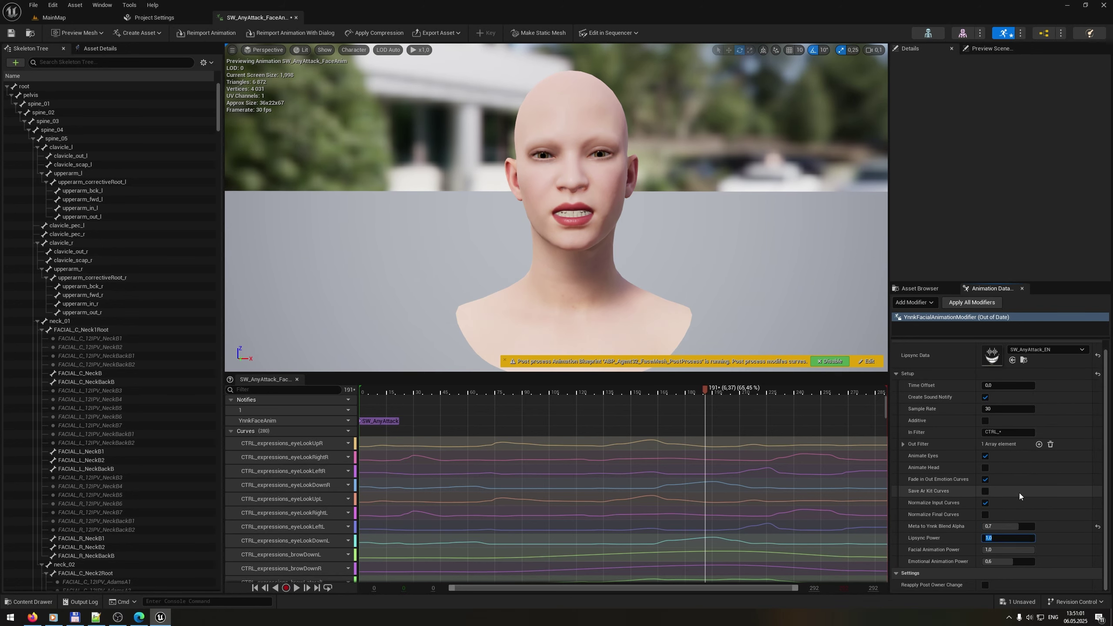
text(0,8)
key(Tab)
key(Tab)
text(0,5)
key(Return)
- Apply YnnkFacialAnimationModifier to the SW_AnyAttack_FaceAnim sequence and play the animation
right_click(946, 318)
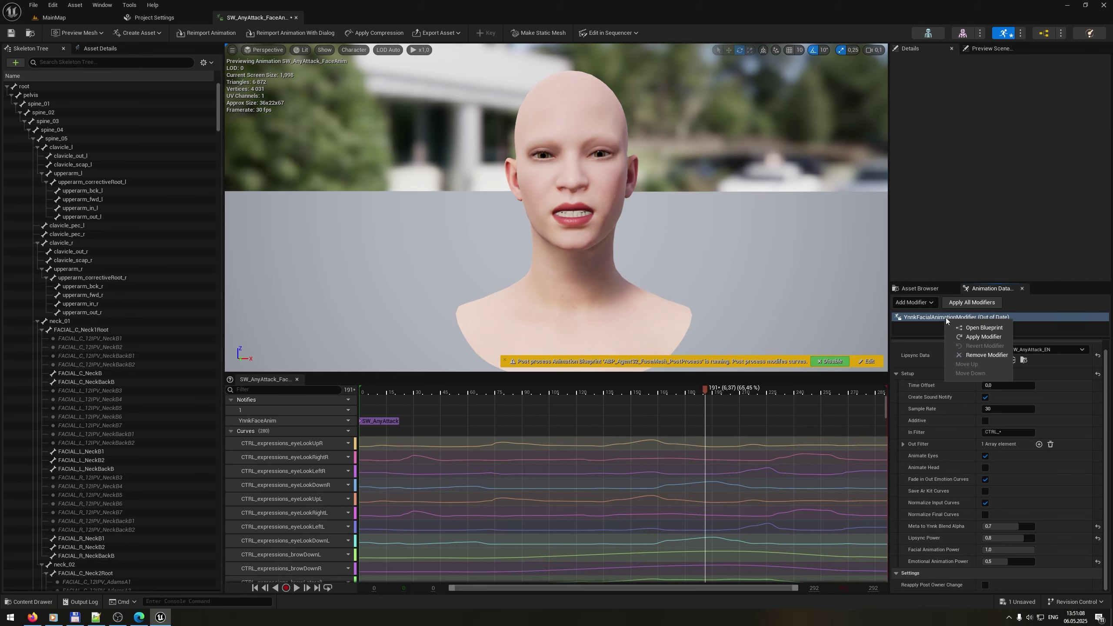
click(969, 336)
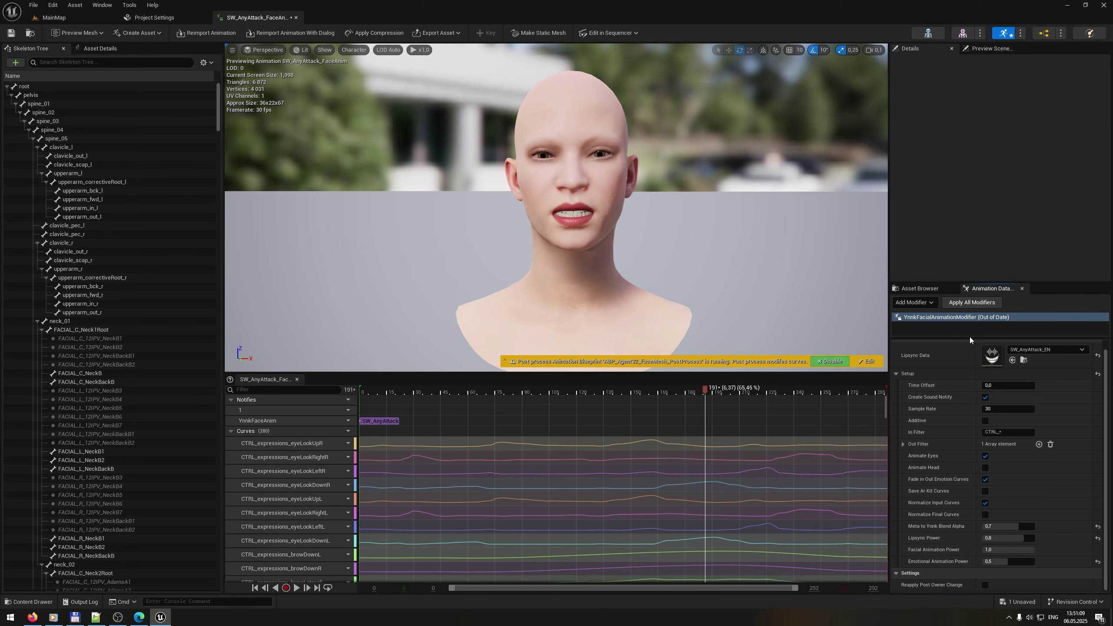
click(296, 588)
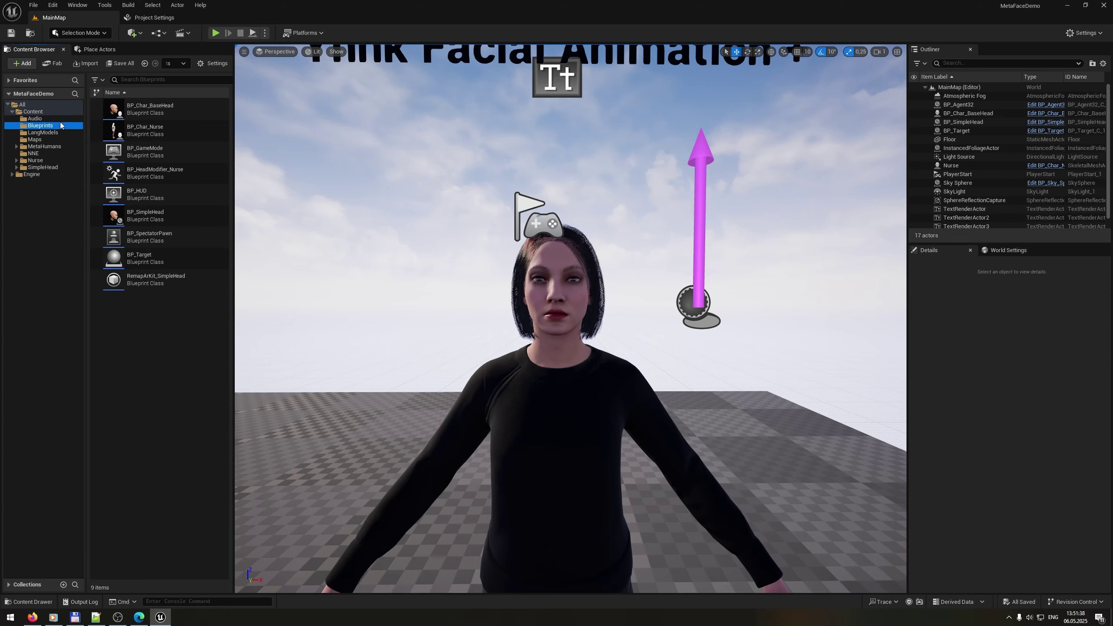
- Open the blueprint of the BP_Agent32 character in the level and view its event graph
click(542, 365)
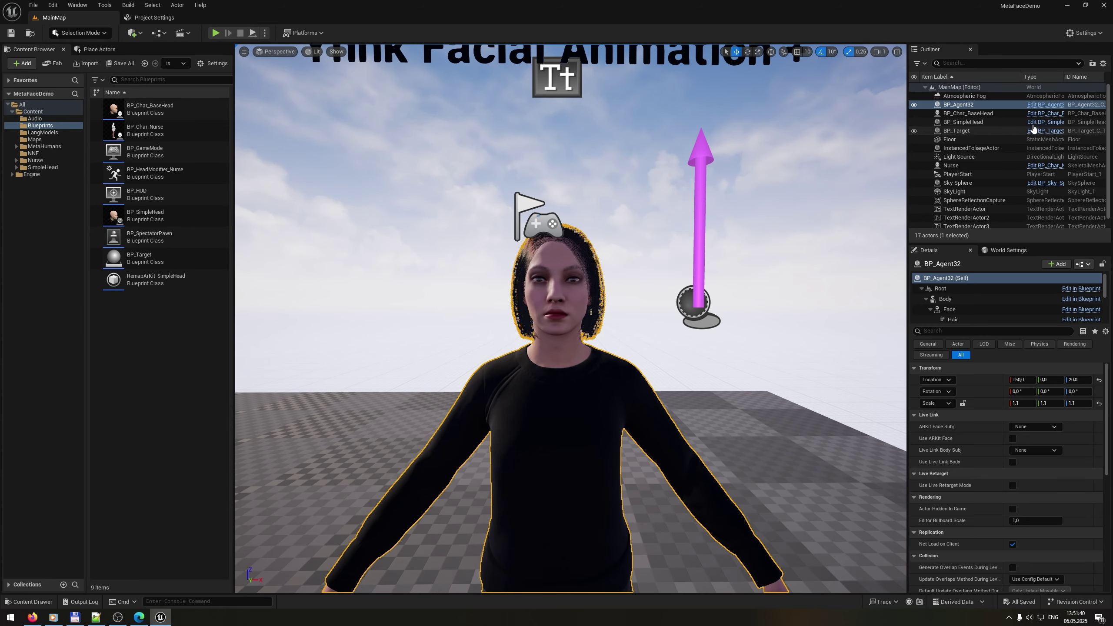
click(1046, 104)
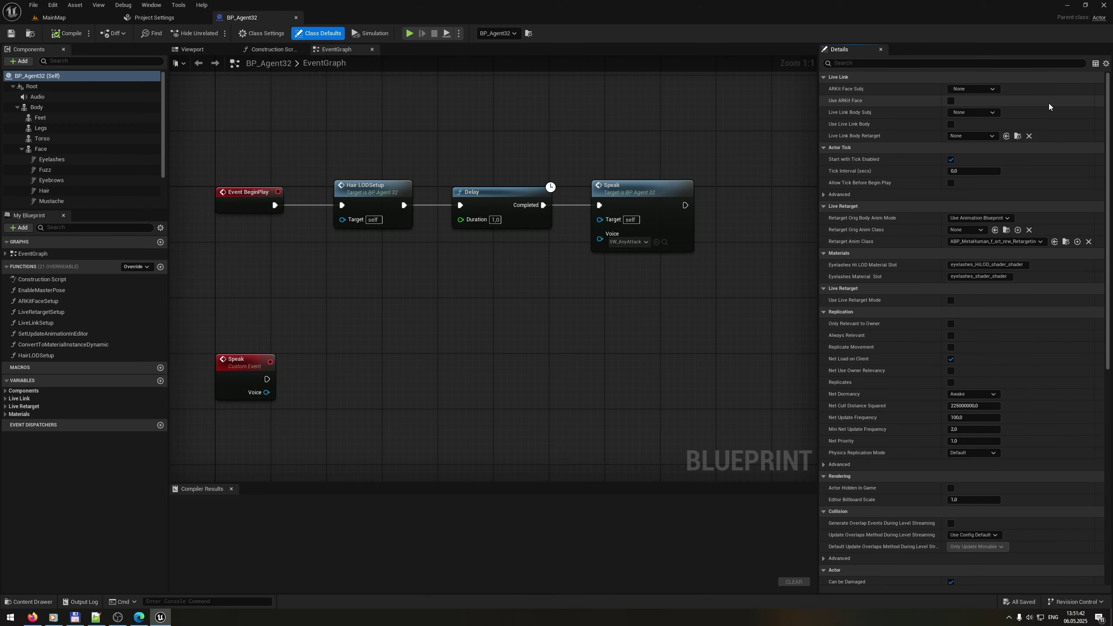
scroll(622, 288, down, 3)
right_drag(601, 288, 508, 301)
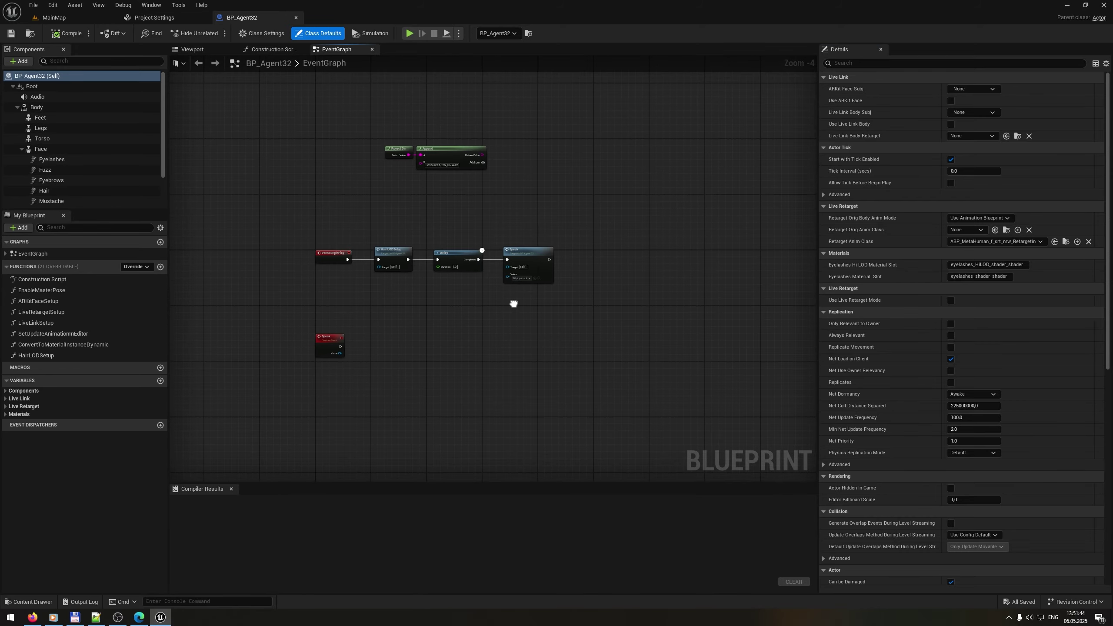
- Bake the facial animation of the SW_AnyAttack_EN lipsync data asset in the Audio folder
click(85, 21)
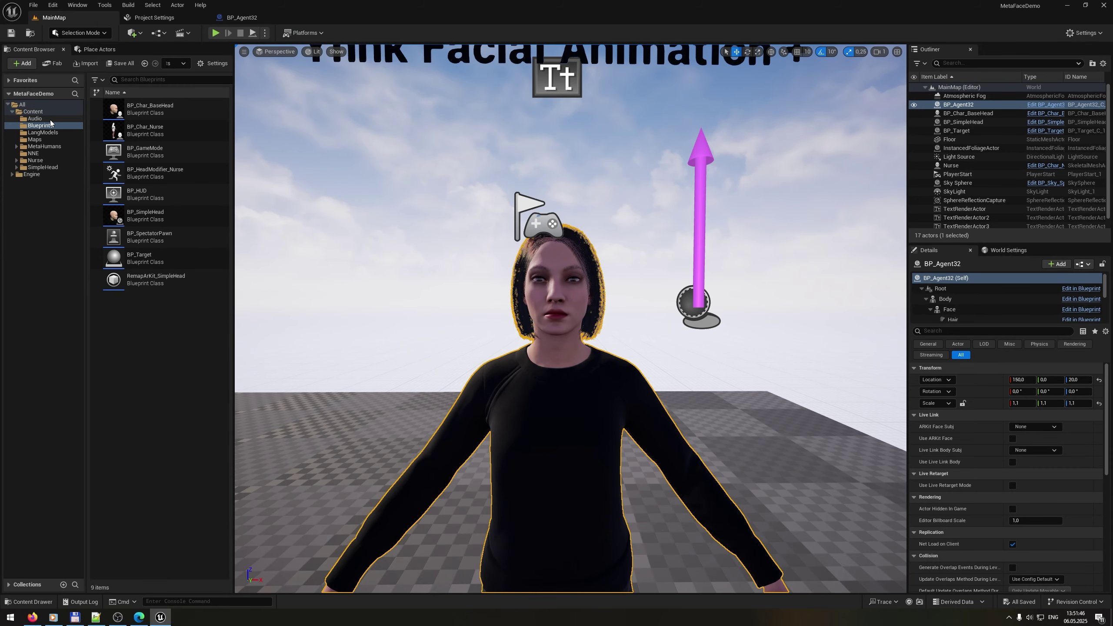
click(35, 118)
click(149, 344)
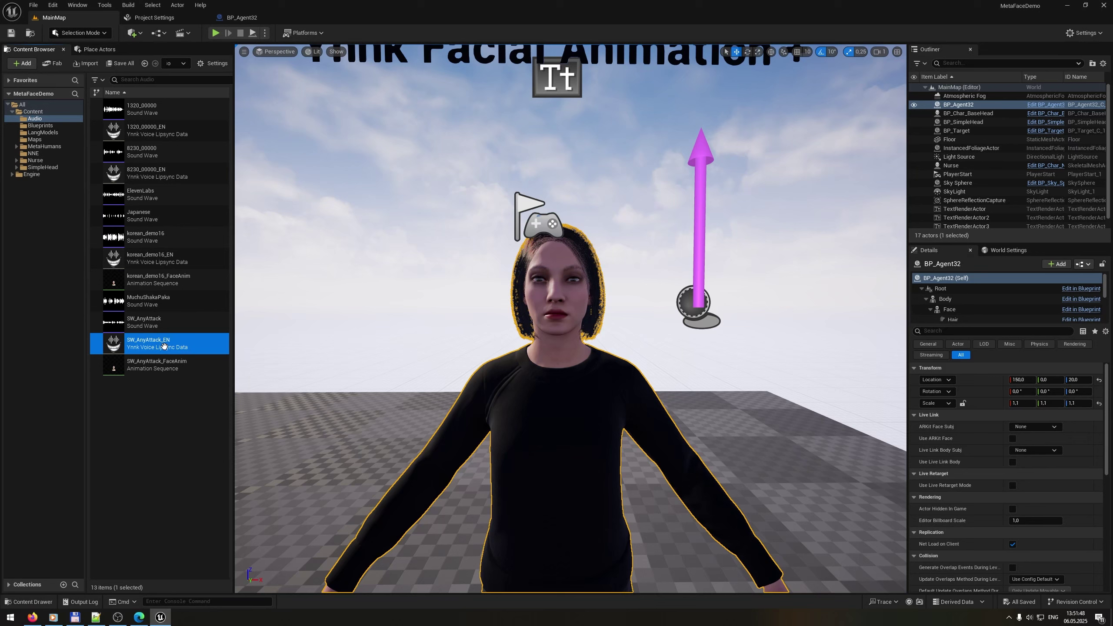
right_click(160, 349)
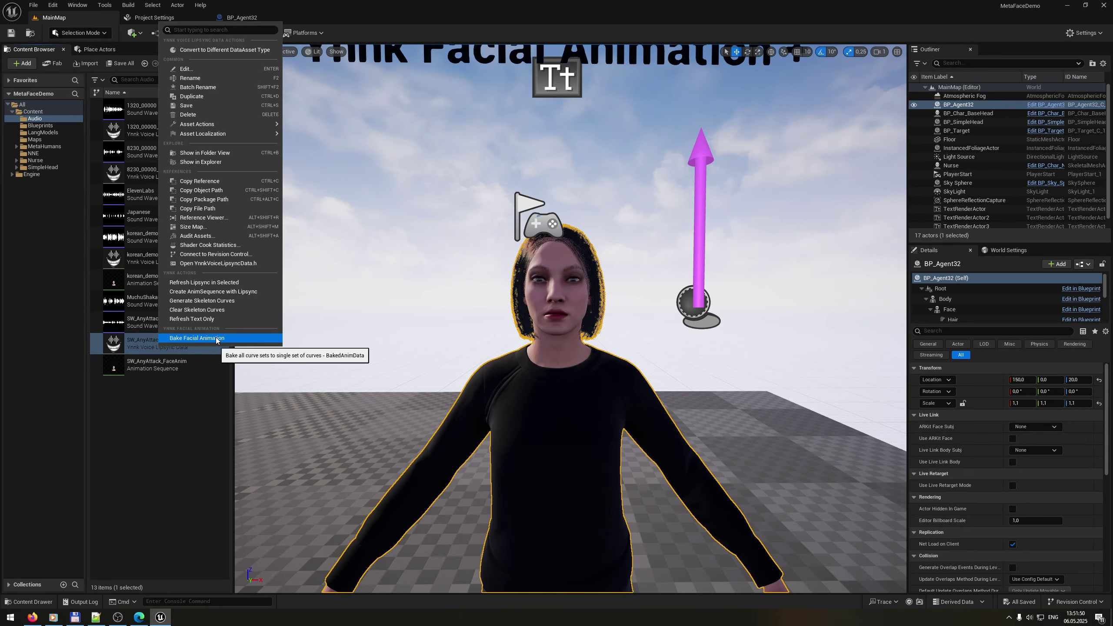
click(210, 337)
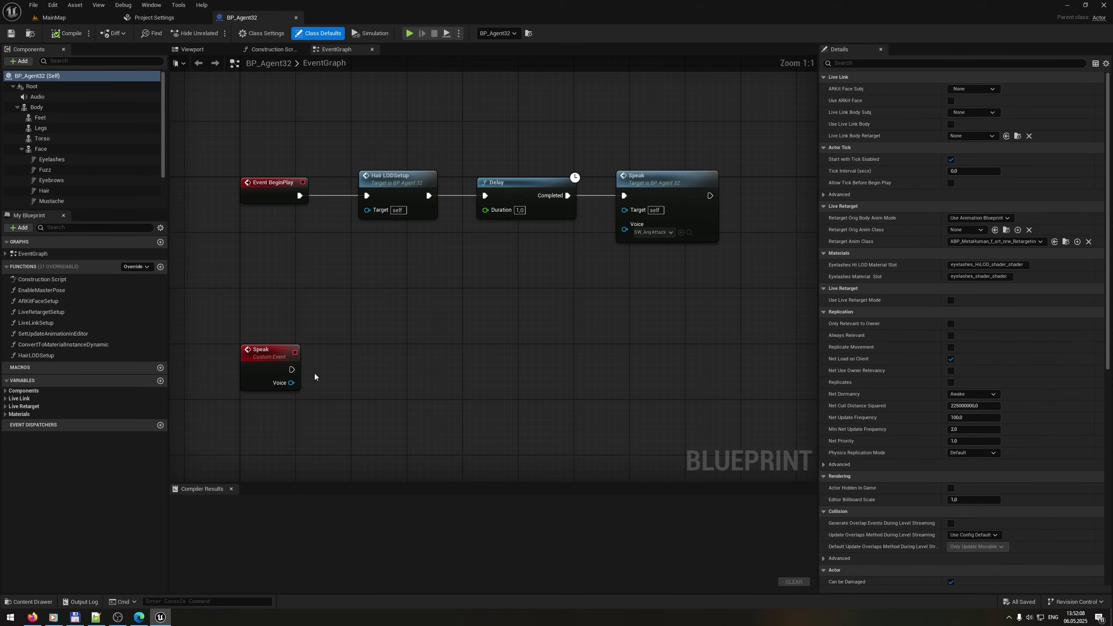
- Review the YnnkLipsyncController component's setup and animation targets in BP_Agent32
right_drag(320, 376, 303, 357)
scroll(66, 170, down, 3)
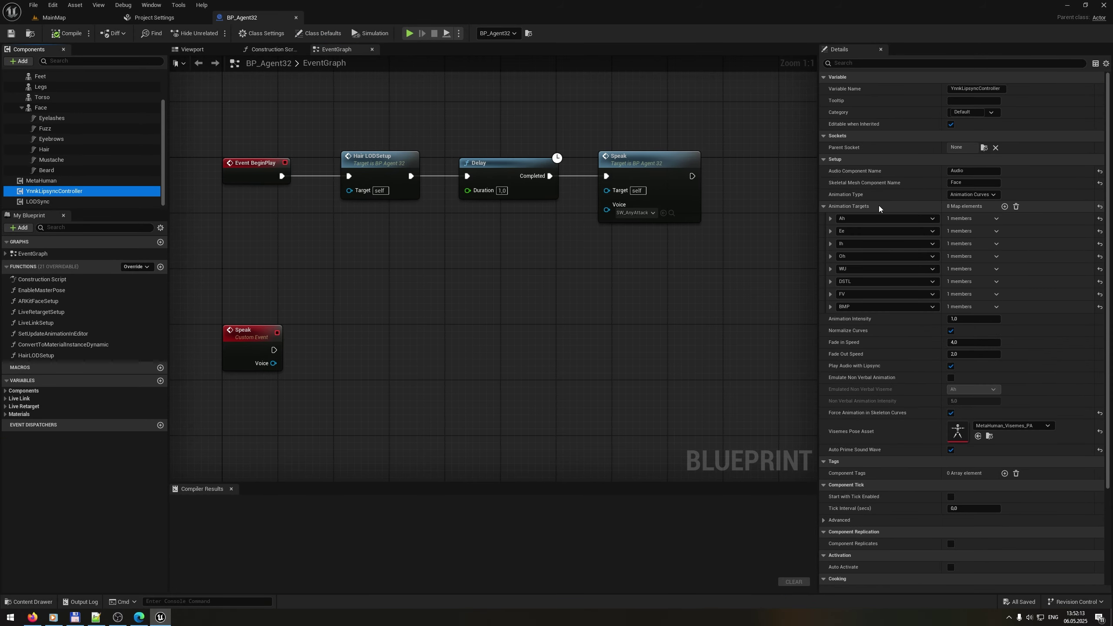
right_drag(408, 395, 401, 349)
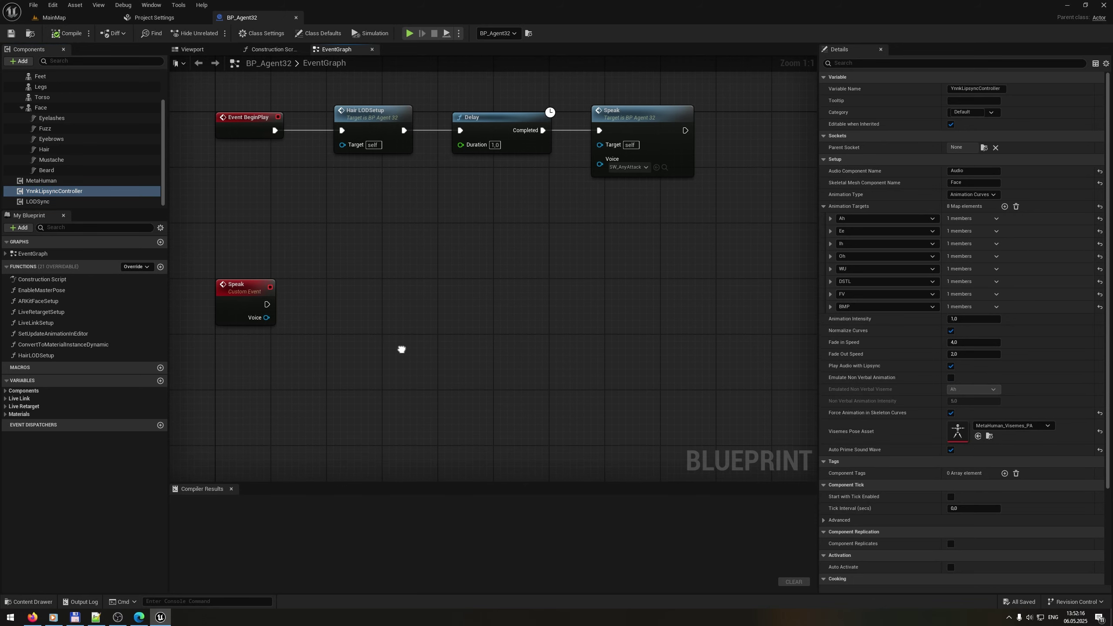
- Make the Speak custom event call Speak on the Ynnk Lipsync Controller, passing Get Related Lip-sync Data for its Voice input
drag(266, 317, 315, 345)
text(getrela)
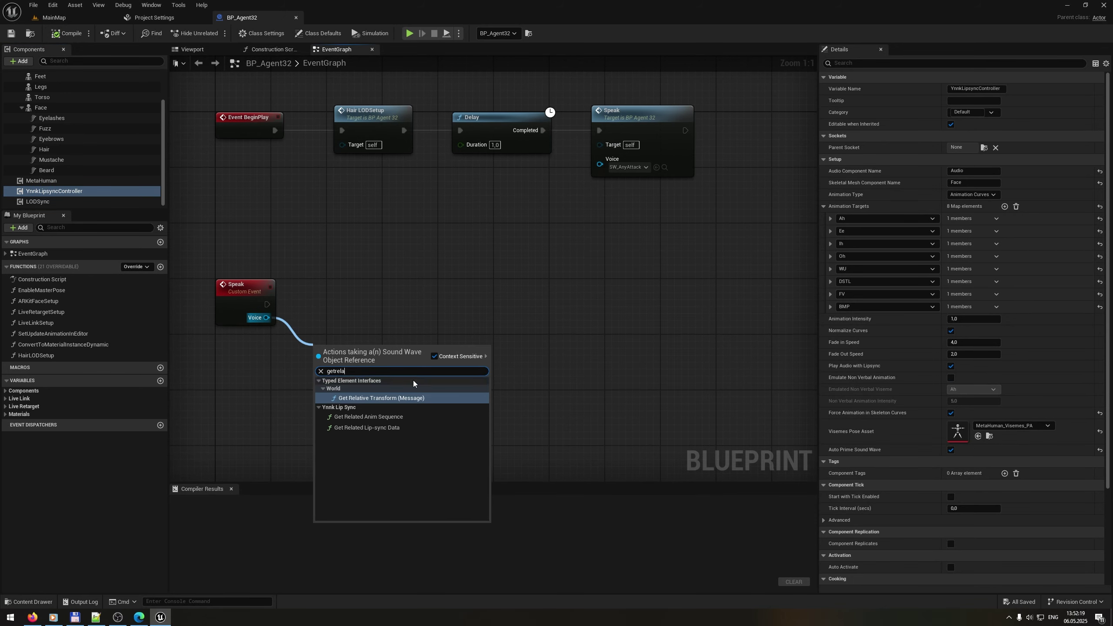
click(403, 428)
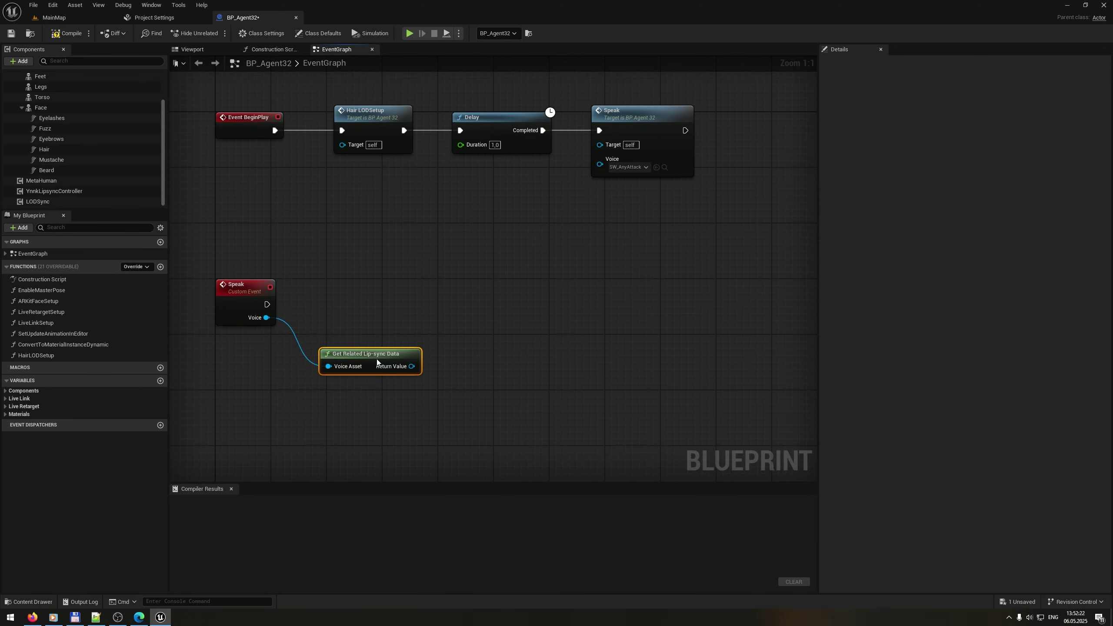
drag(99, 189, 480, 301)
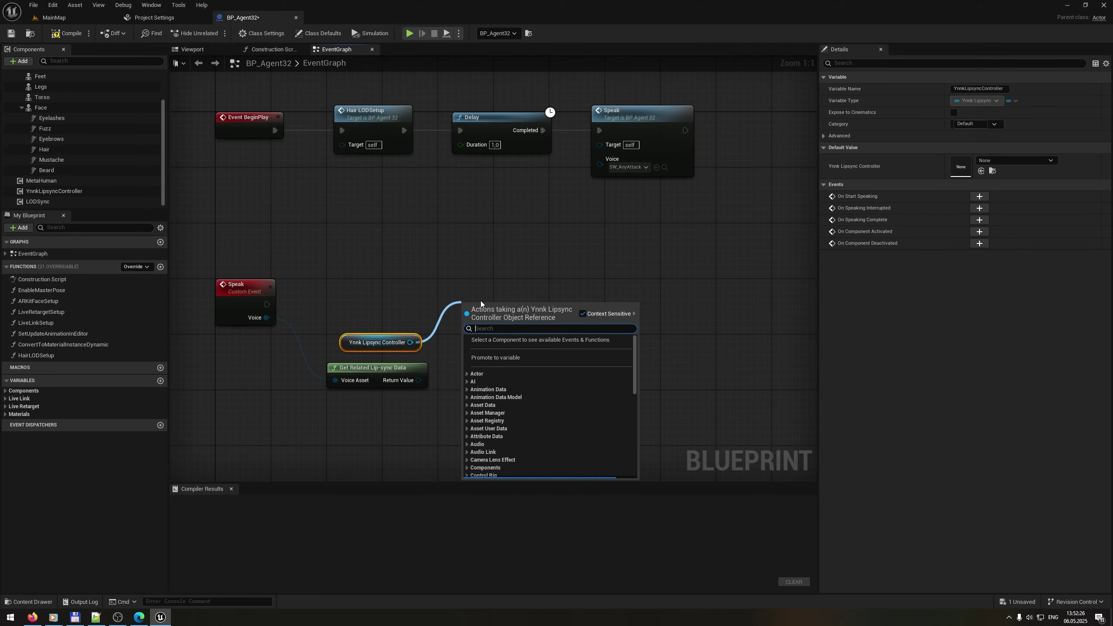
text(spe)
key(Return)
drag(419, 380, 495, 304)
- Compile and save BP_Agent32, and open Face_AnimBP, the Face component's animation blueprint
scroll(63, 122, up, 2)
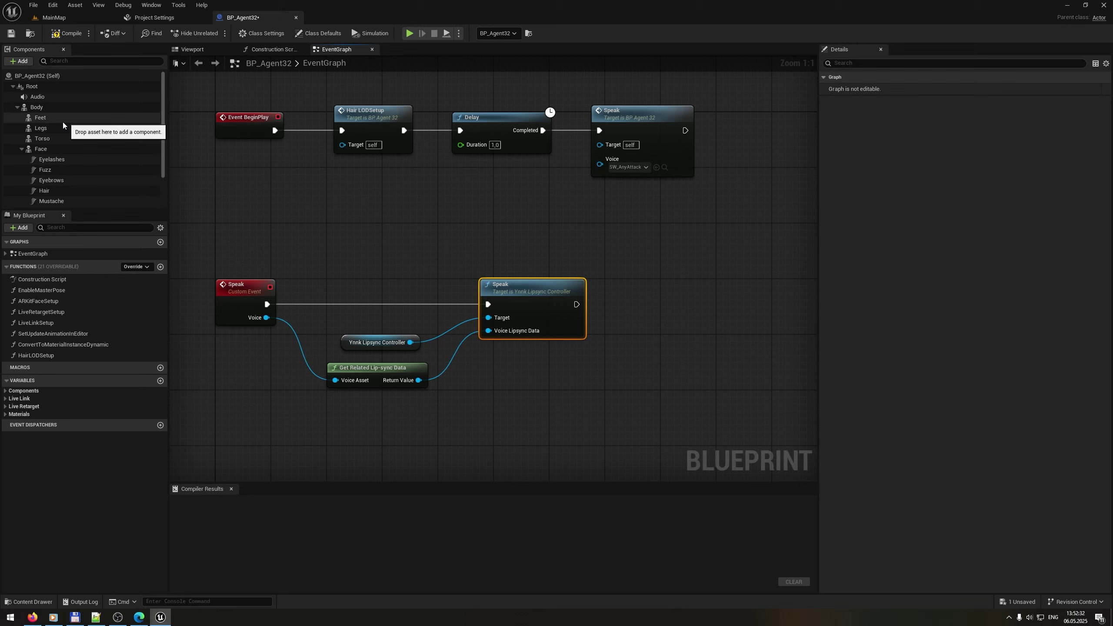
click(50, 148)
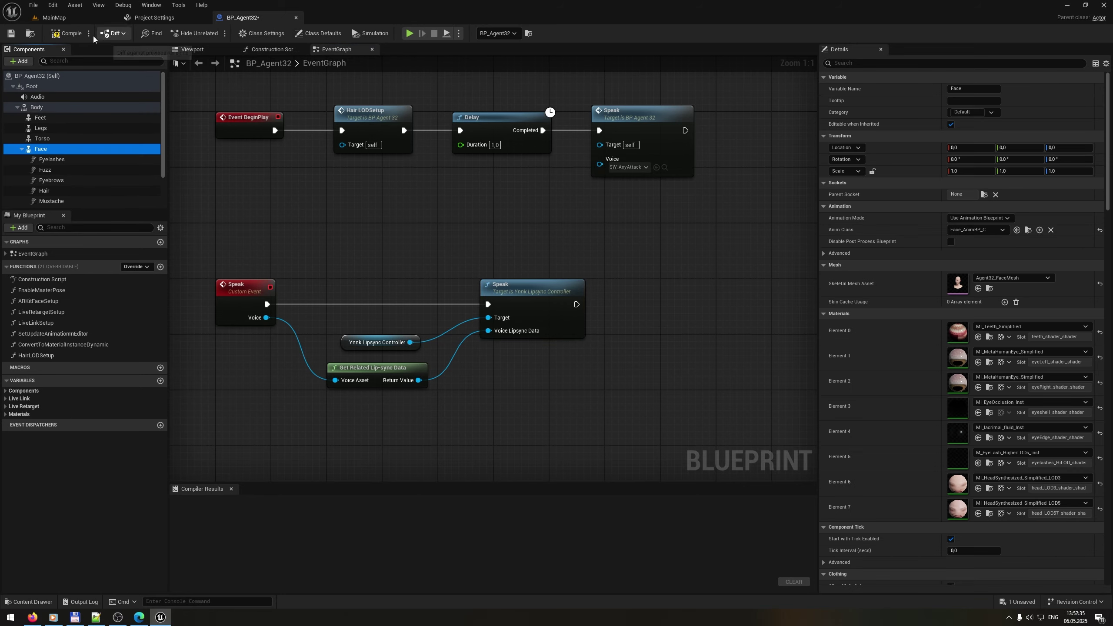
click(70, 35)
click(12, 37)
click(1028, 229)
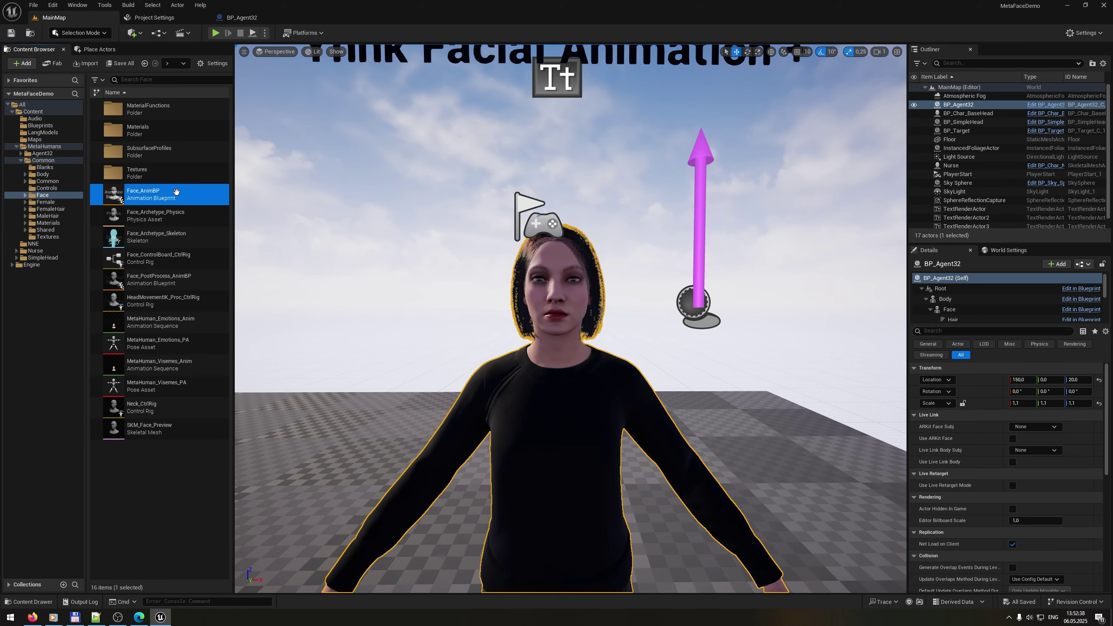
double_click(174, 201)
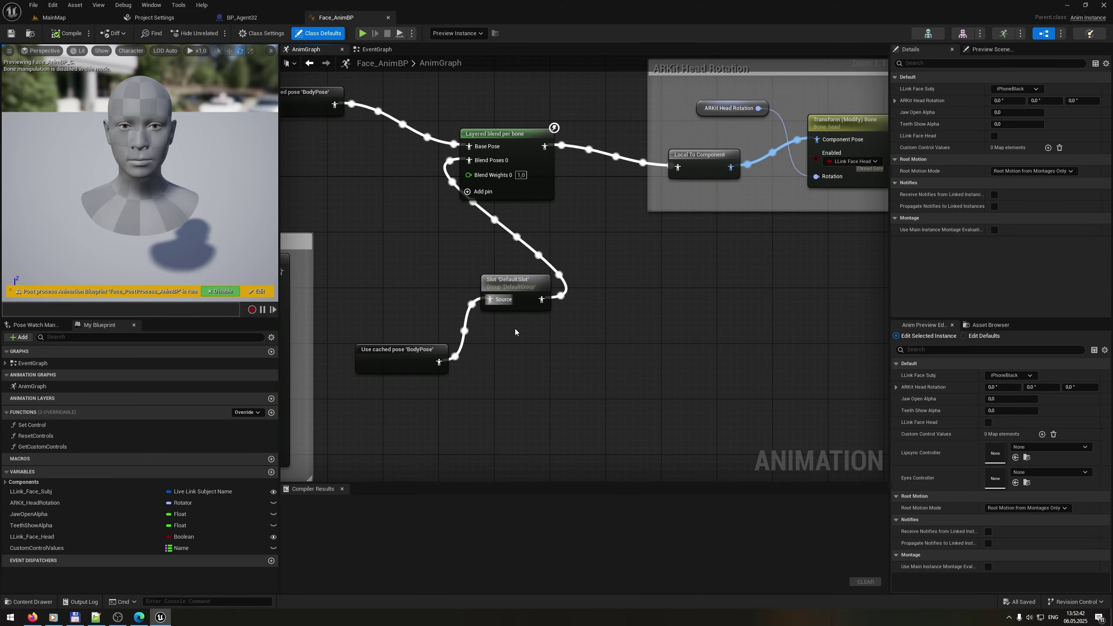
- Replace the 'DefaultSlot' slot node in the AnimGraph with a Ynnk Curves Update node fed by the cached pose 'BodyPose'
drag(589, 397, 504, 272)
key(Delete)
drag(438, 362, 470, 285)
text(ynnk)
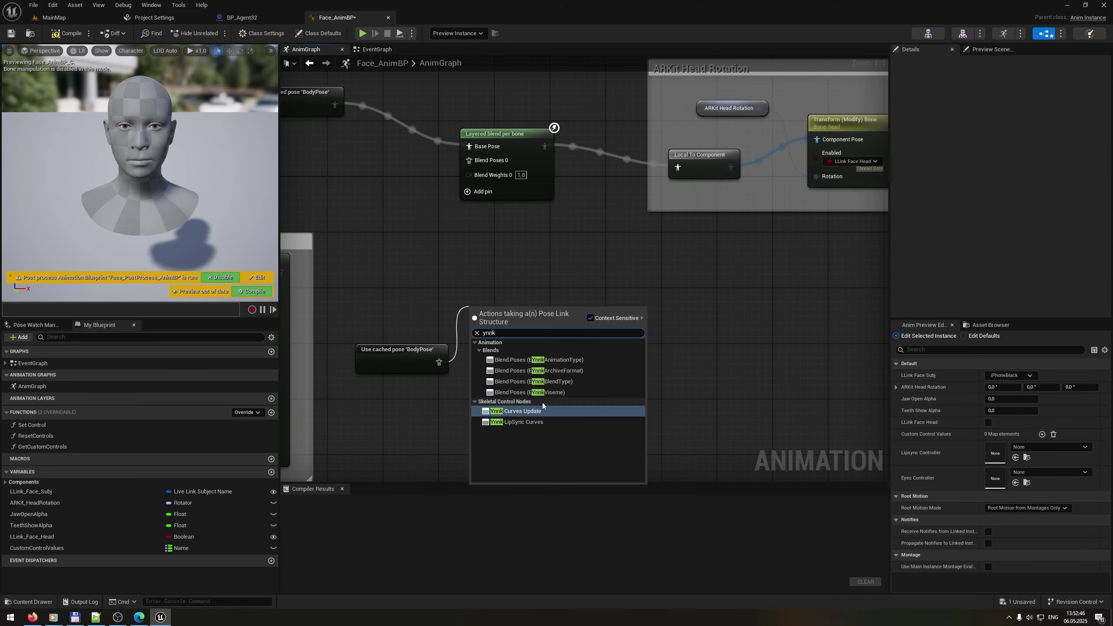
click(516, 411)
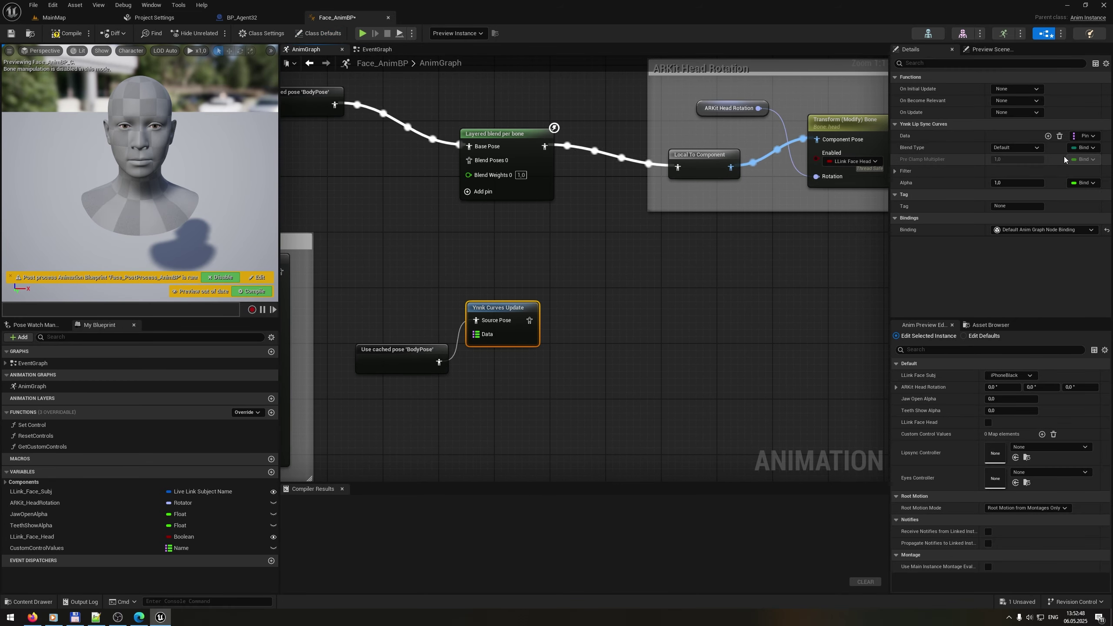
- Bind the Ynnk Curves Update node's Data to Lipsync Controller's ActiveCurveValues and connect its output pose to Blend Poses 0 of Layered blend per bone
click(1086, 136)
mouse_move(1076, 227)
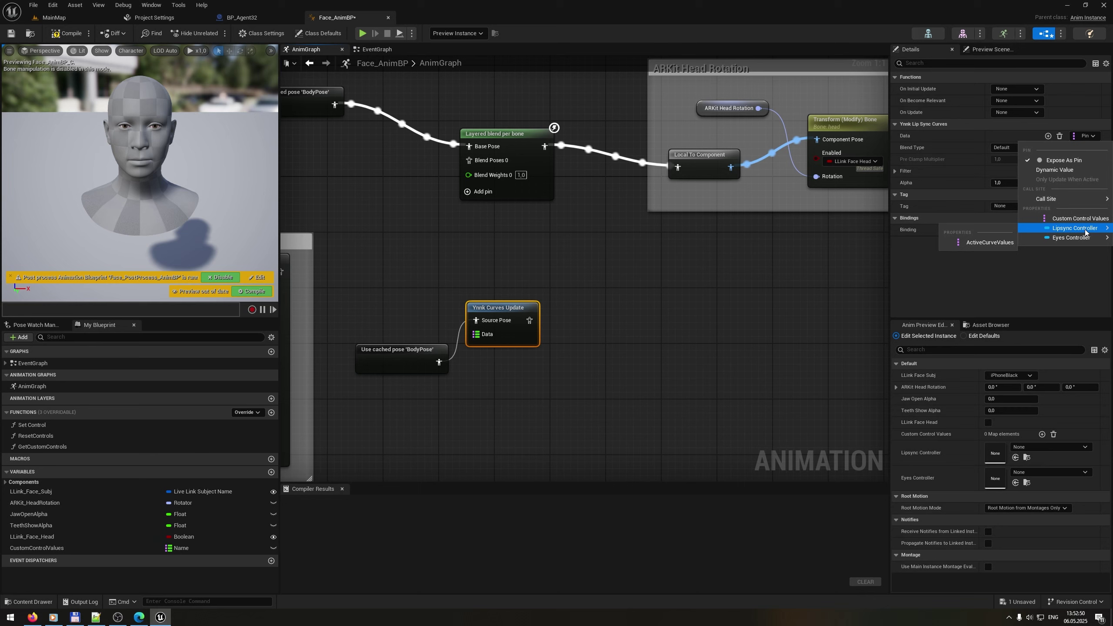
click(974, 242)
drag(541, 323, 451, 278)
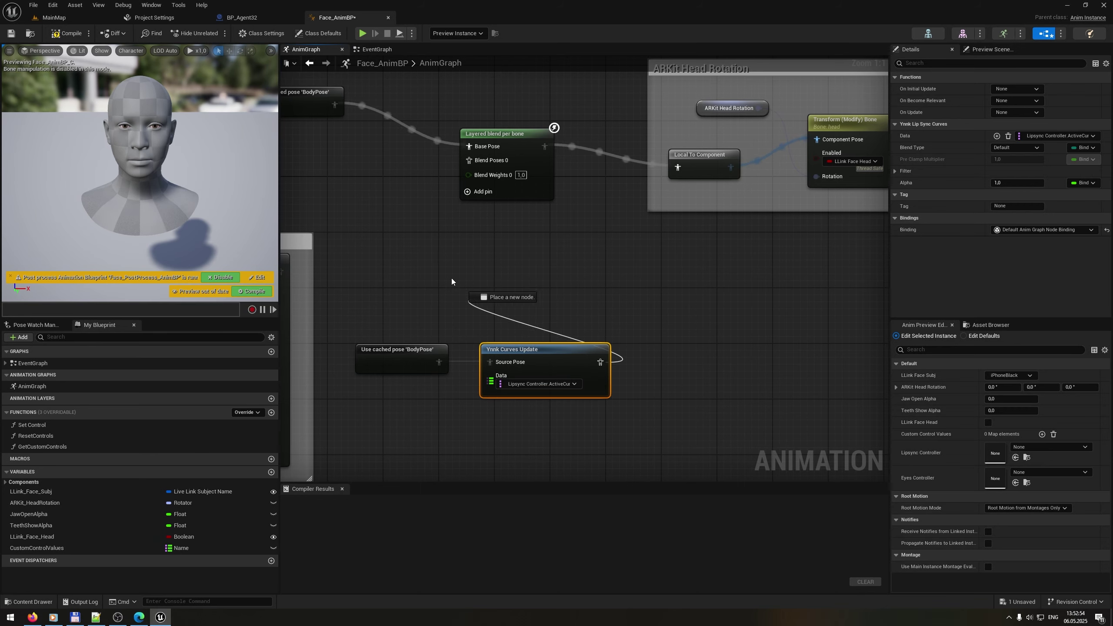
drag(474, 160, 473, 161)
- Compile and save Face_AnimBP, and play MainMap to test the MetaHuman's speech
click(66, 34)
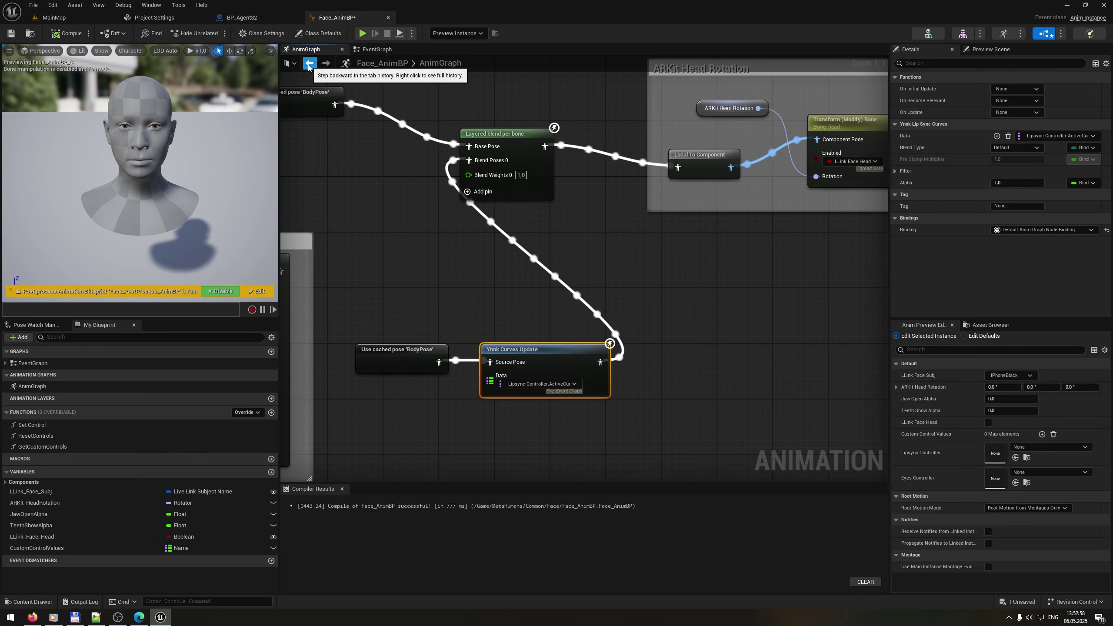
click(53, 17)
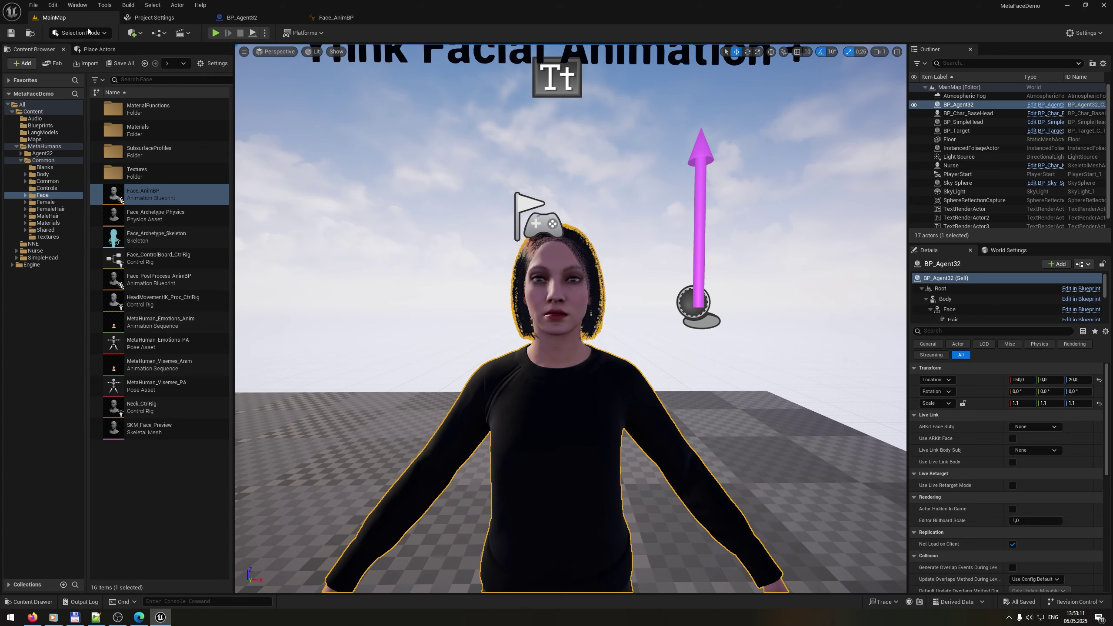
click(216, 33)
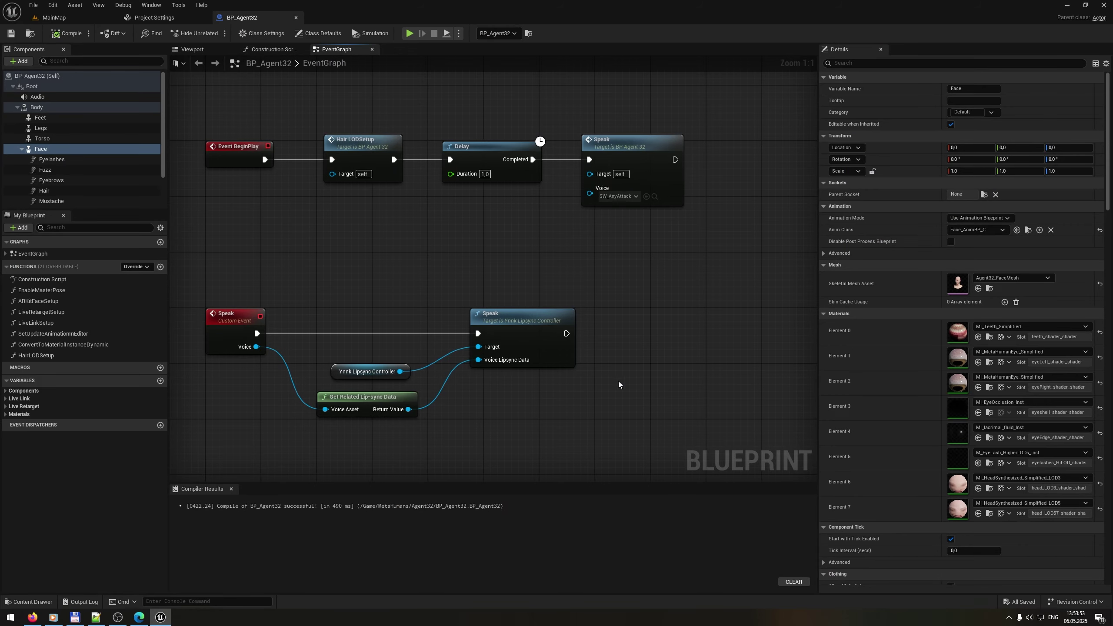
- Delete the Speak call that follows the Delay in BP_Agent32's Event BeginPlay chain
scroll(490, 351, down, 1)
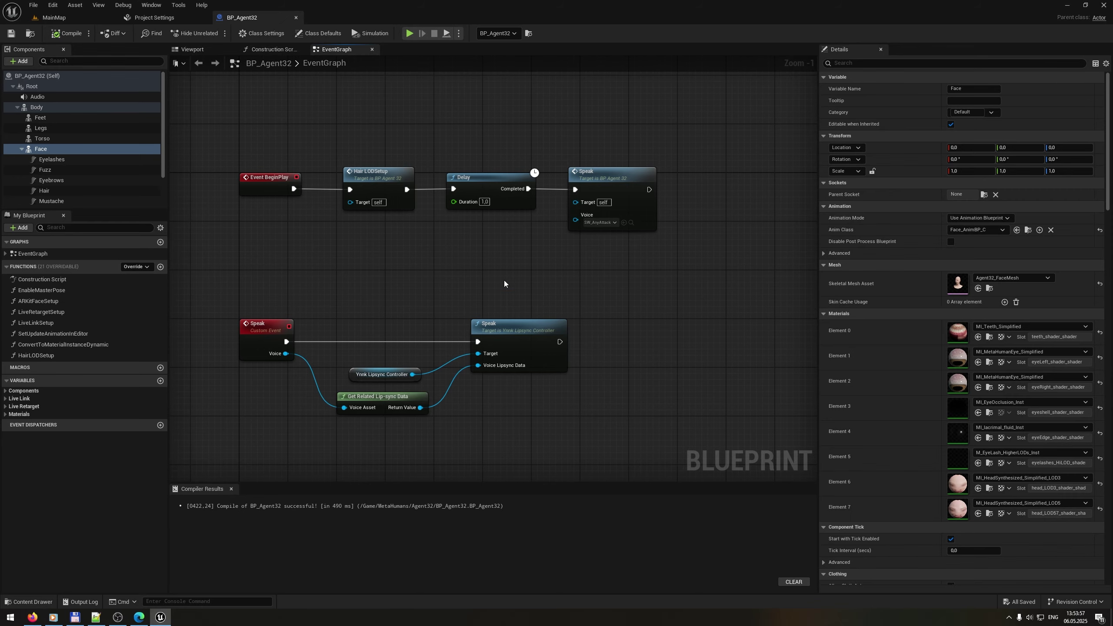
scroll(504, 280, down, 2)
right_drag(504, 280, 479, 301)
scroll(572, 294, up, 3)
drag(459, 198, 459, 200)
key(Delete)
scroll(456, 206, down, 2)
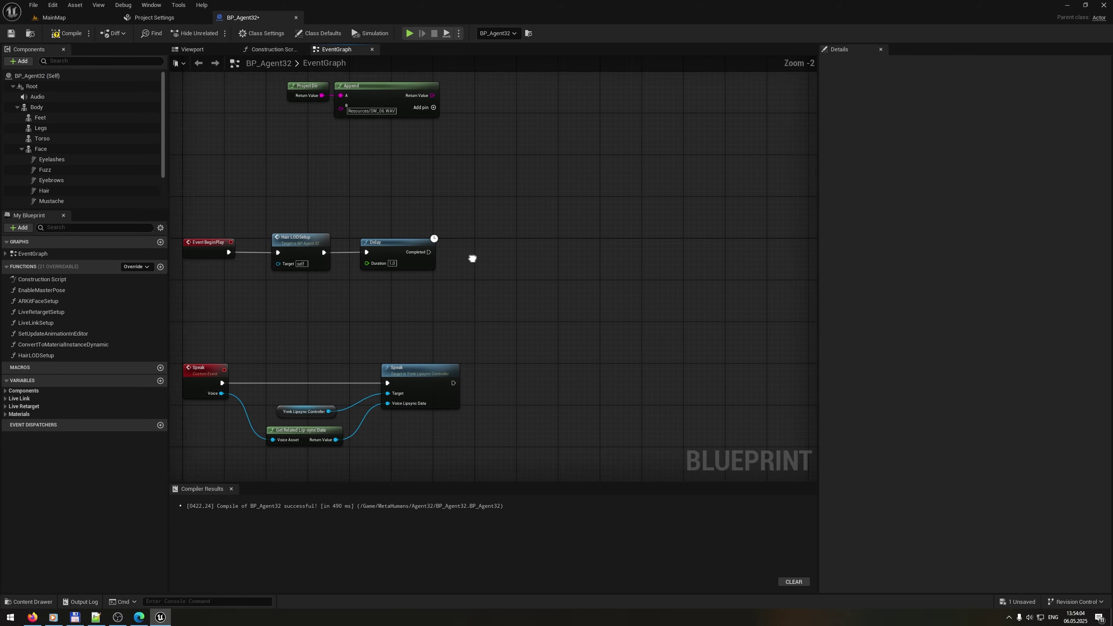
- Add a Load Wave File node after the Delay, taking its File Name from the Append node with the Resources/SW_06.WAV path
drag(418, 254, 442, 254)
text(loadw)
key(Return)
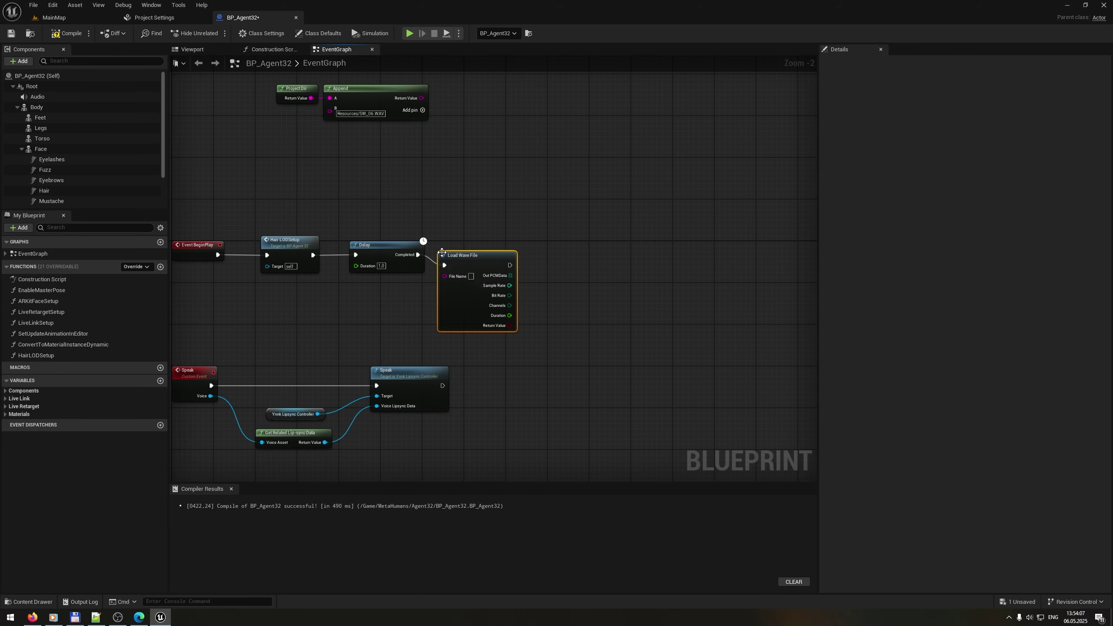
drag(463, 310, 483, 303)
drag(416, 147, 296, 98)
scroll(296, 98, up, 2)
drag(386, 91, 386, 363)
drag(461, 370, 524, 322)
right_drag(527, 381, 376, 333)
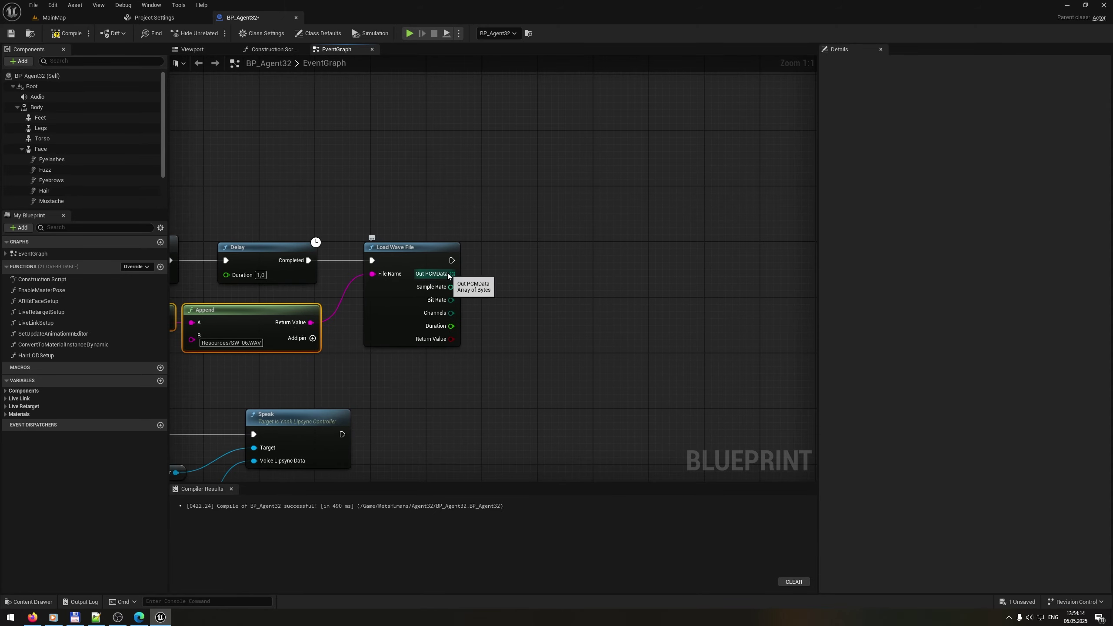
- Add Recognize Uncompressed PCM Data after Load Wave File, with Self as world context and the wave's PCM data and sample rate as inputs
drag(451, 260, 518, 269)
text(recognize)
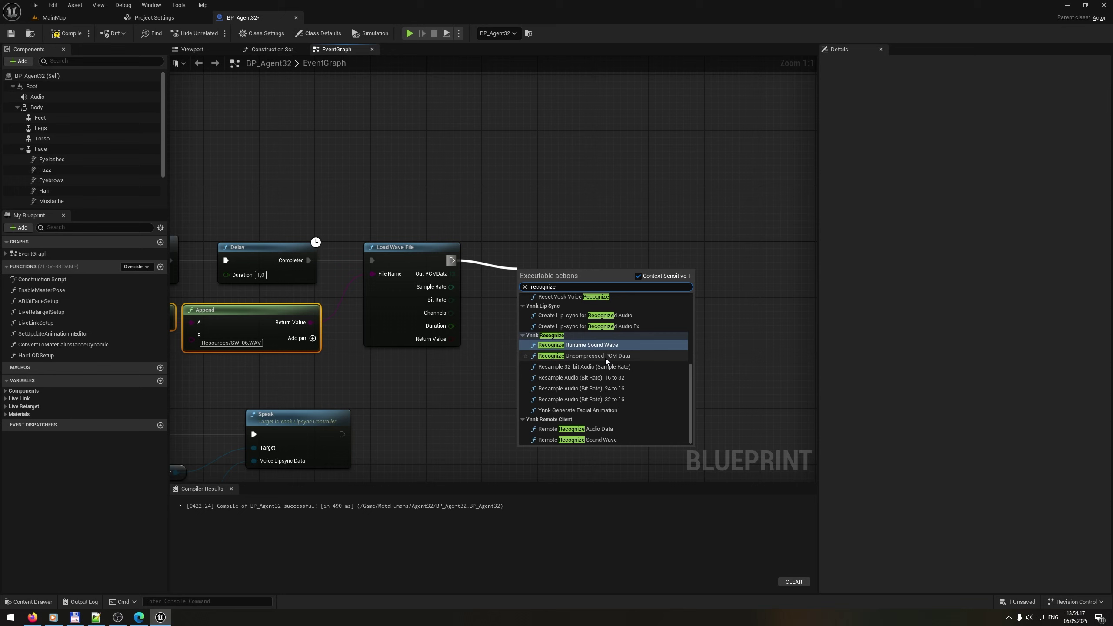
click(605, 356)
drag(525, 279, 456, 180)
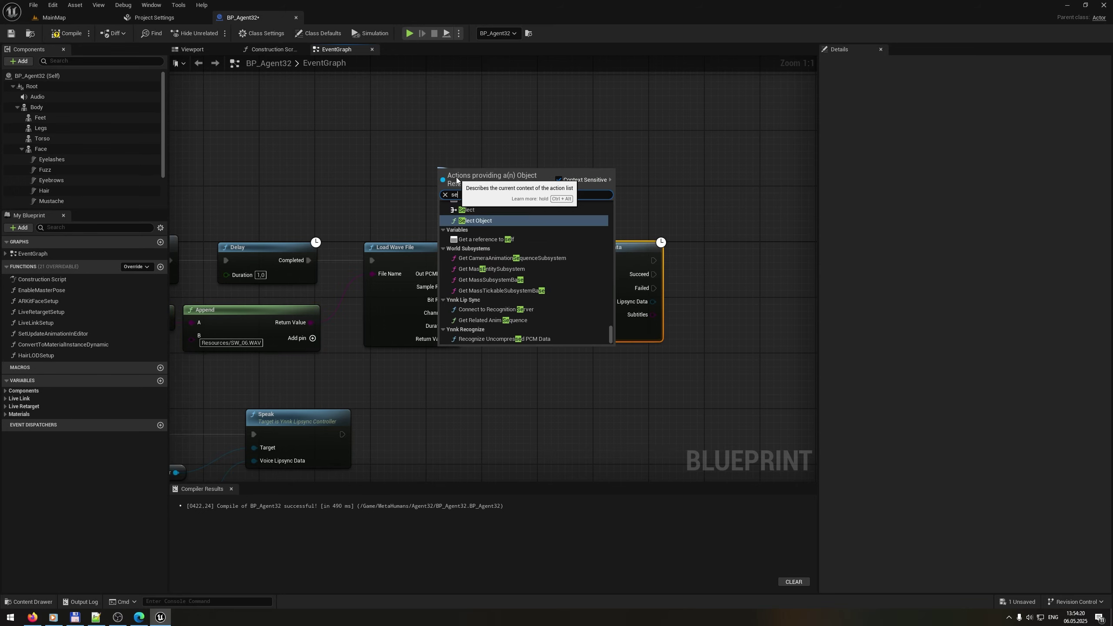
text(self)
key(Return)
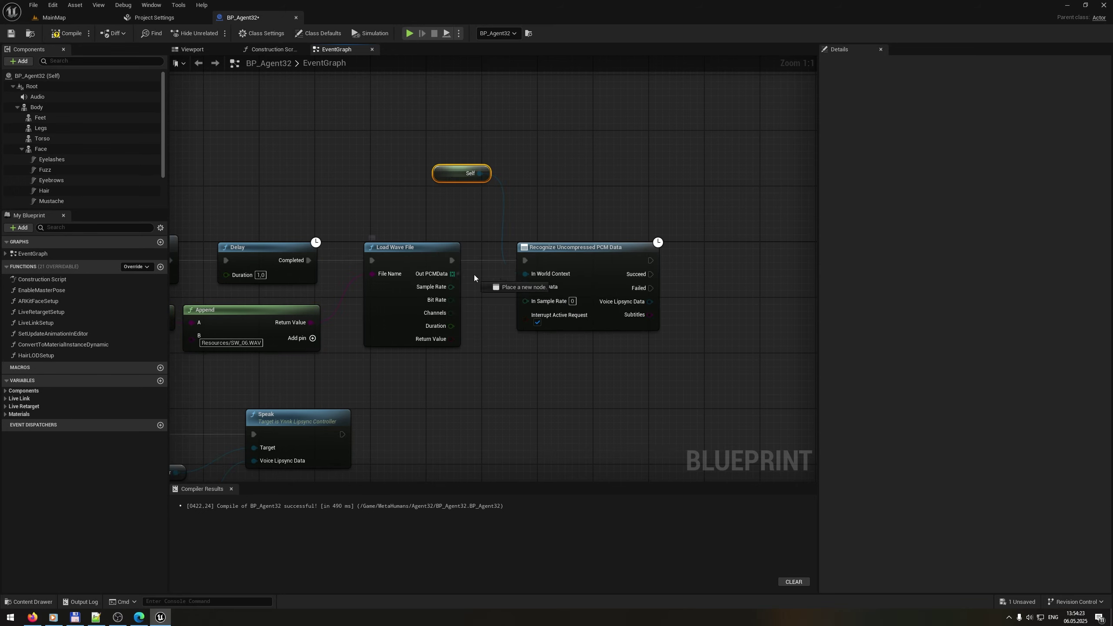
right_drag(587, 400, 420, 389)
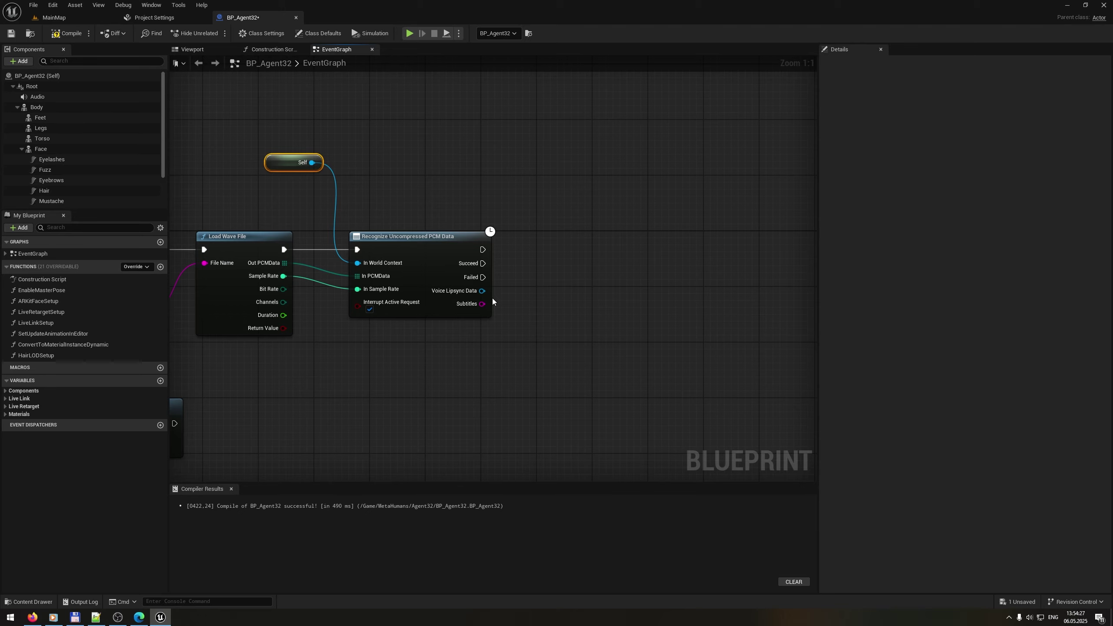
- Run Ynnk Generate Facial Animation from the recognition's Succeed output, using its Voice Lipsync Data
drag(482, 291, 541, 270)
text(genera)
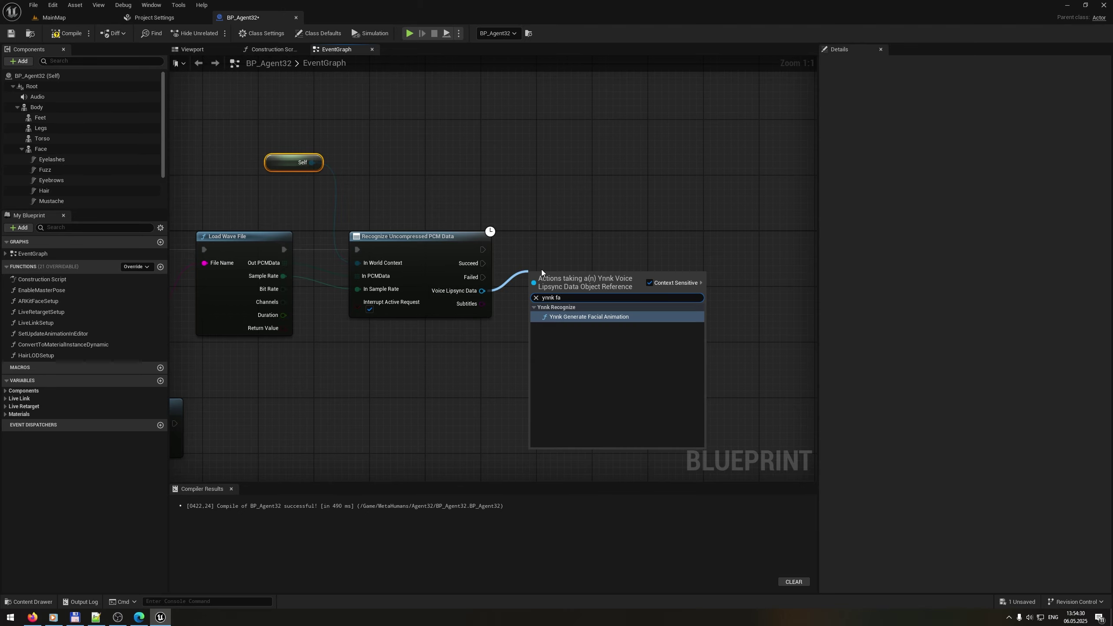
key(Return)
click(499, 255)
drag(580, 275, 595, 256)
right_drag(507, 357, 421, 309)
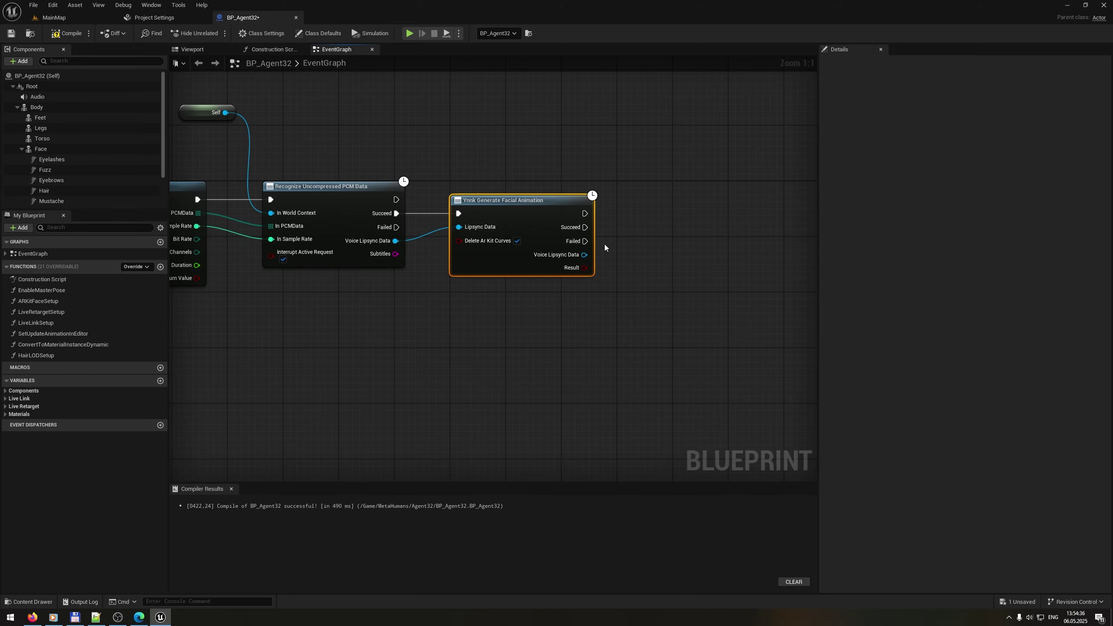
scroll(66, 193, down, 2)
- Call Speak on the Ynnk Lipsync Controller when facial animation generation succeeds, passing the generated Voice Lipsync Data
drag(55, 191, 515, 295)
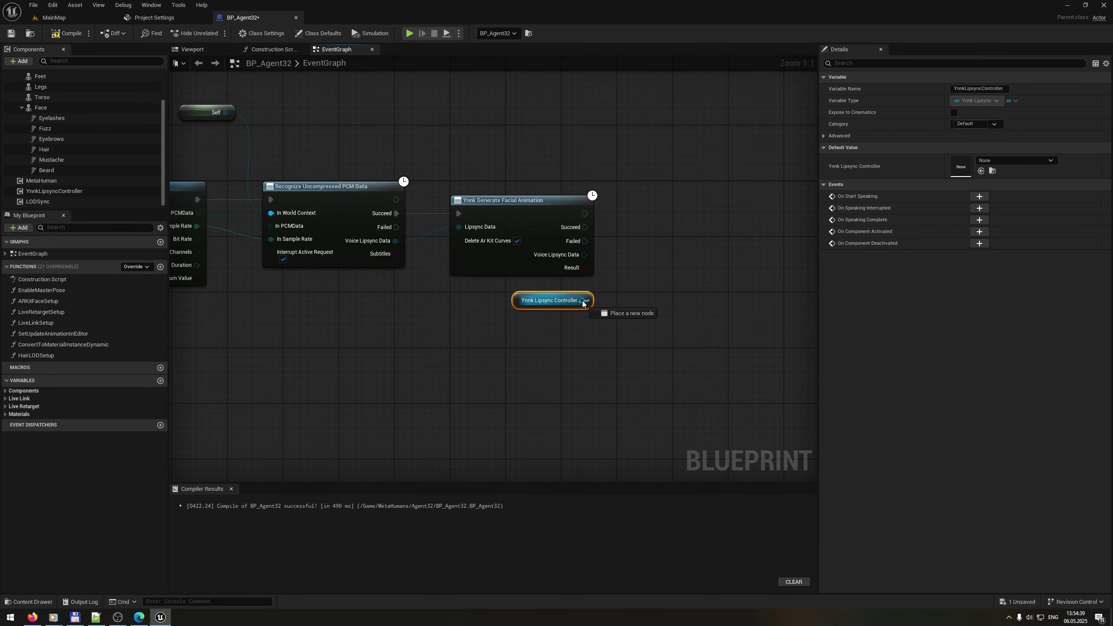
drag(583, 300, 658, 233)
text(speak)
key(Return)
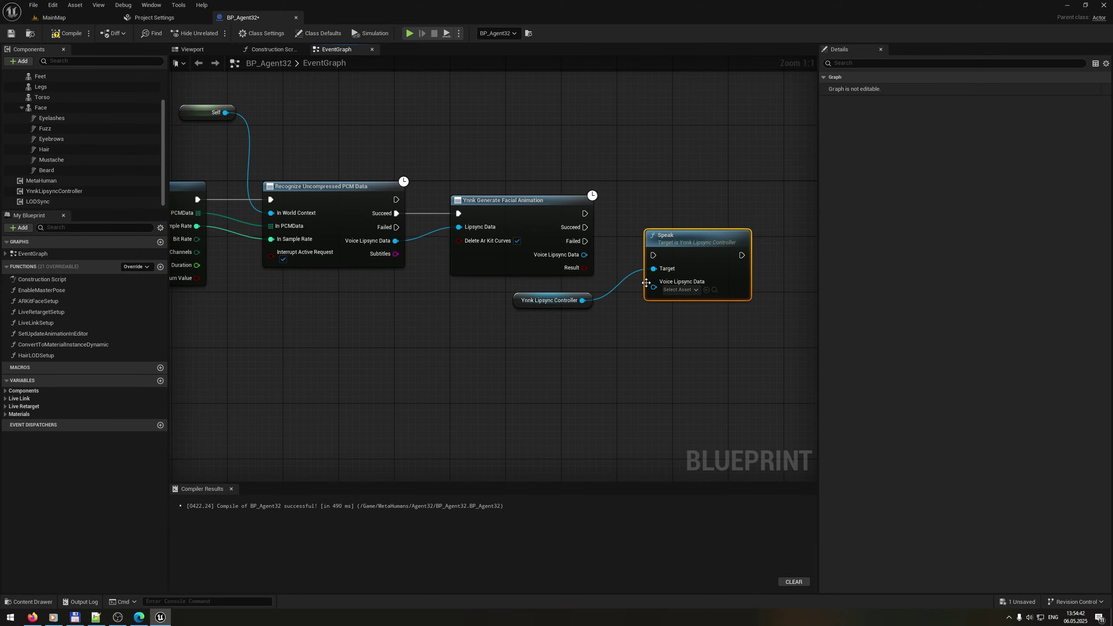
drag(652, 282, 653, 255)
- Add a Print String after Speak that prints the recognition's Subtitles, routing the wire through a reroute node
drag(678, 246, 653, 319)
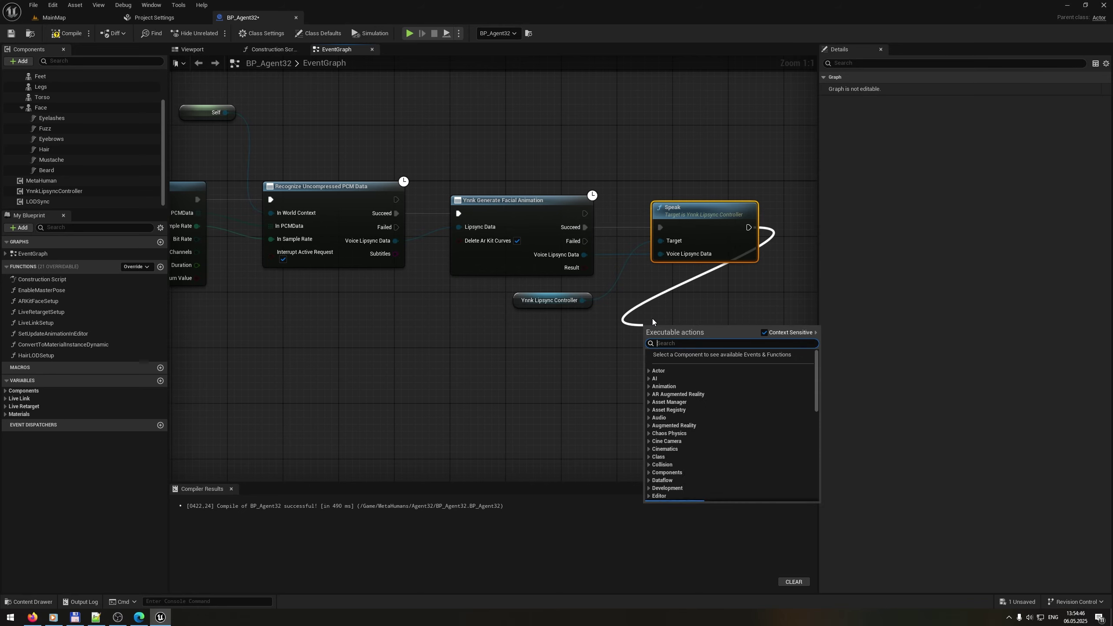
text(print)
key(Return)
drag(396, 254, 653, 355)
drag(659, 333, 687, 341)
double_click(626, 364)
drag(626, 363, 491, 374)
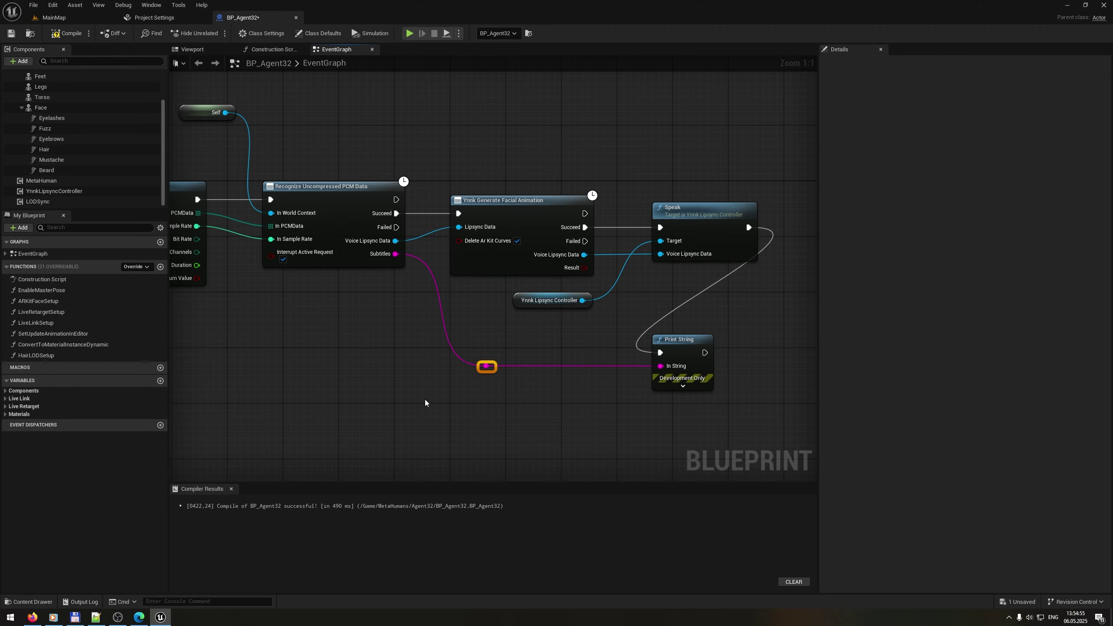
- Compile and save BP_Agent32, and play MainMap to test the runtime speech recognition before stopping the session
right_drag(425, 400, 543, 395)
scroll(543, 396, down, 4)
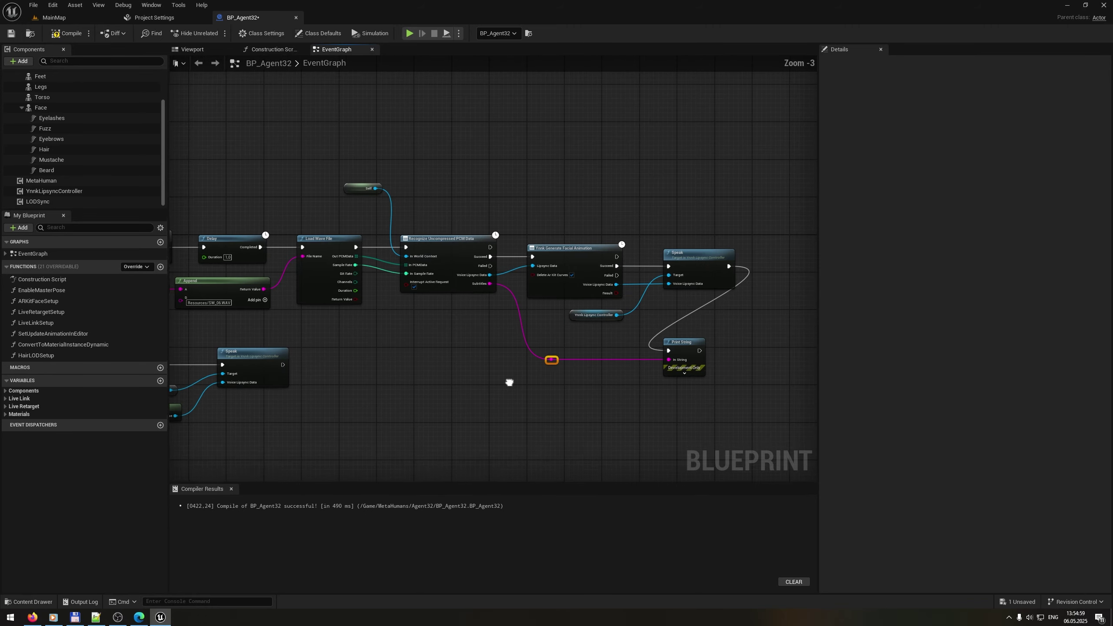
click(11, 33)
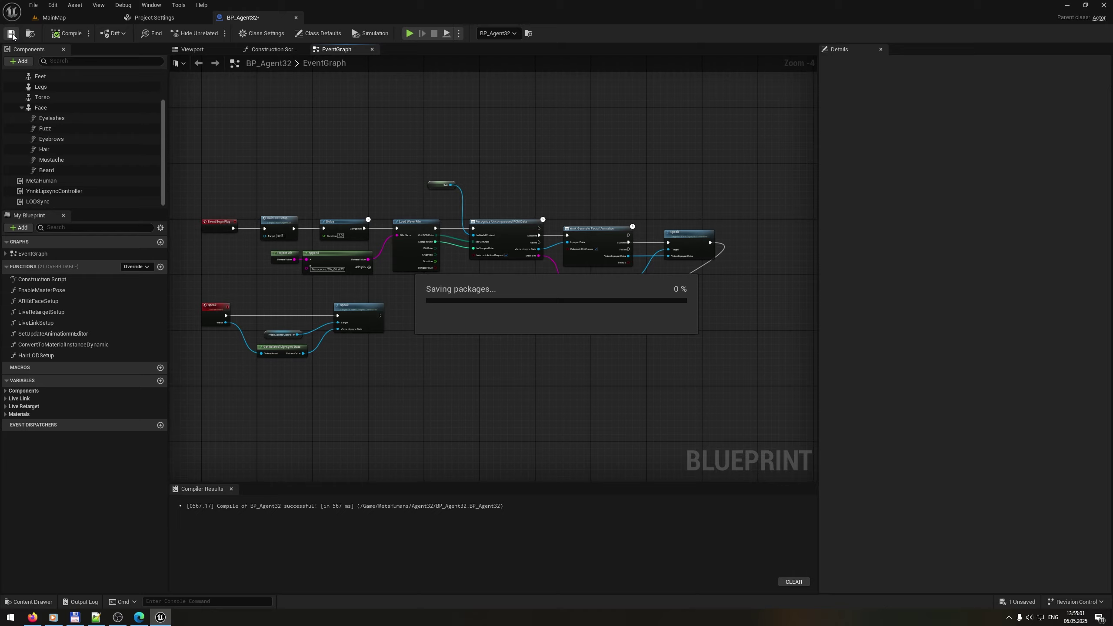
click(66, 21)
click(215, 33)
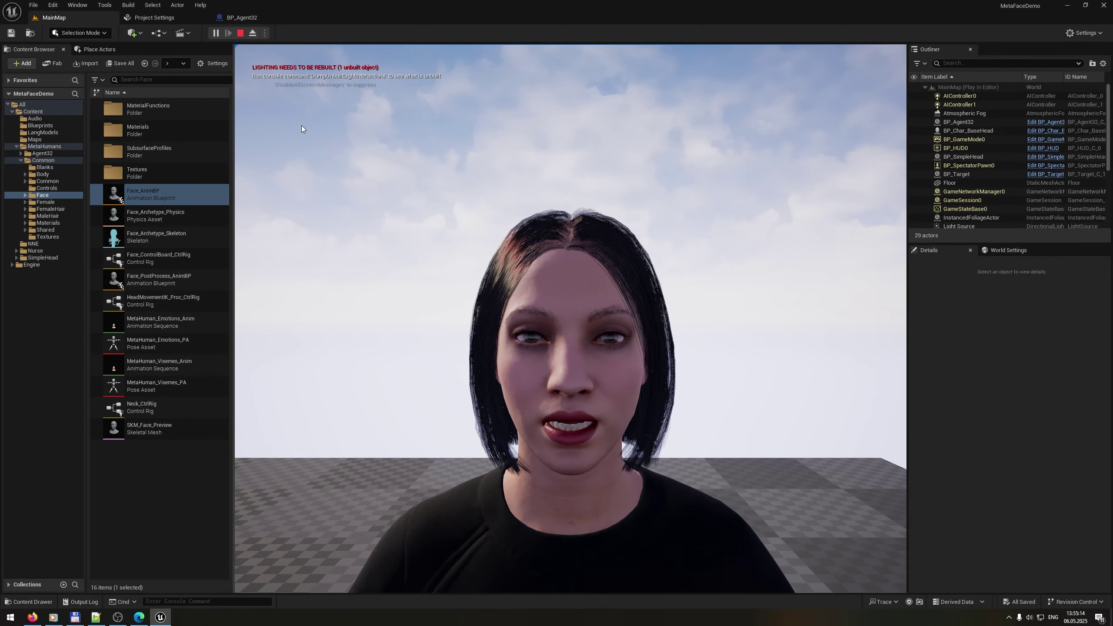
click(240, 36)
- Delete the wave loading, recognition, facial animation, Speak and Print String chain after the Delay, along with the Project Dir and Append nodes
click(247, 19)
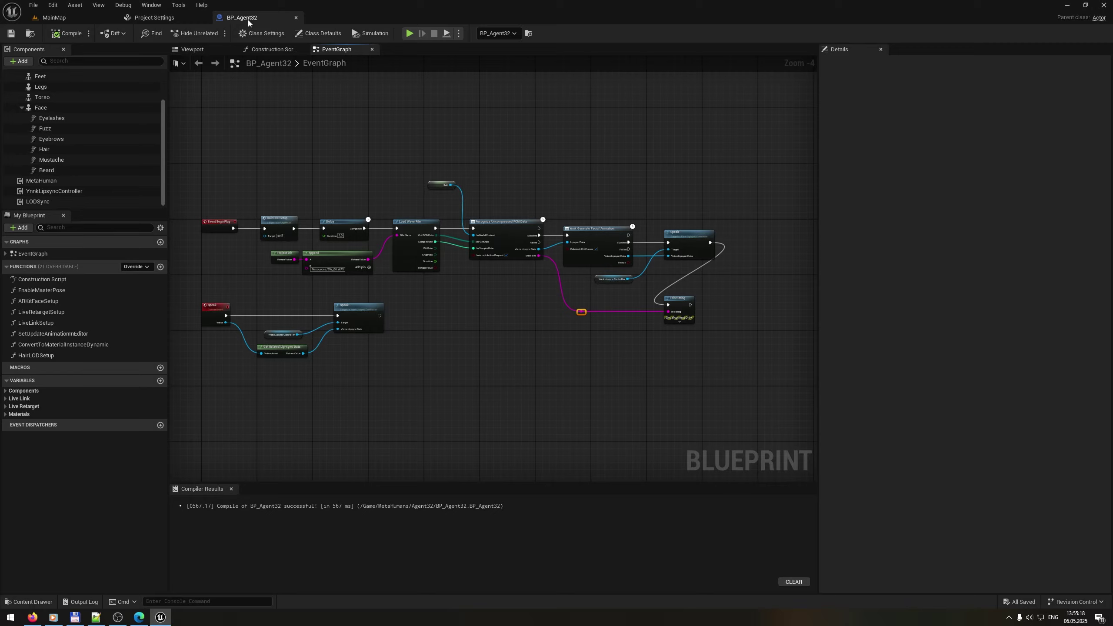
scroll(503, 232, up, 2)
drag(787, 363, 375, 159)
key(Delete)
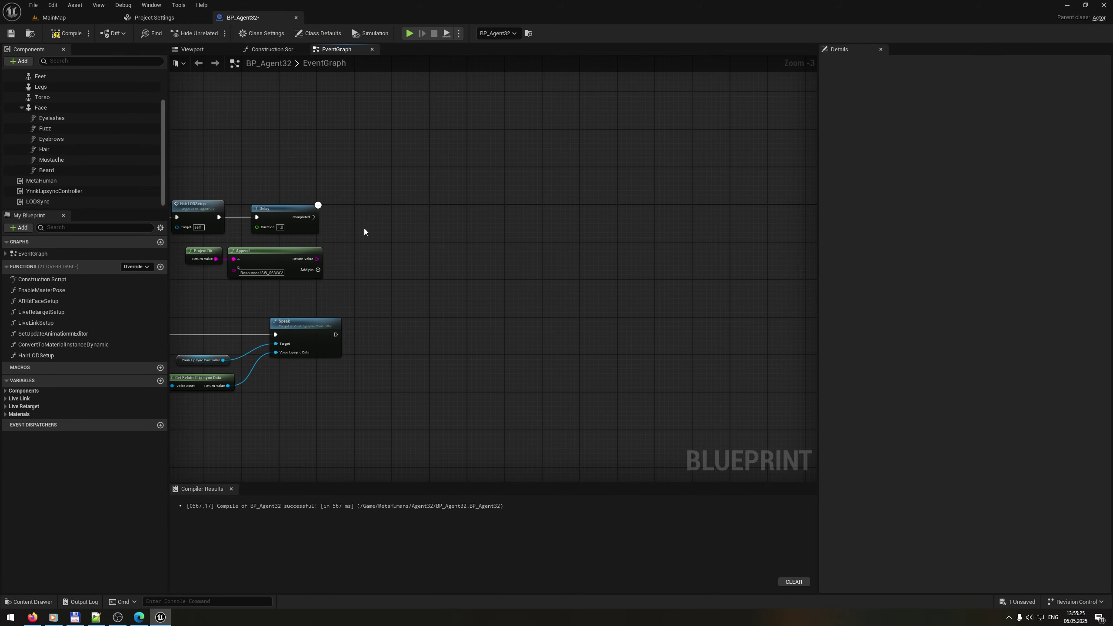
right_drag(363, 228, 533, 199)
drag(511, 255, 333, 227)
key(Delete)
- Add a Ynnk Eyes Controller component to BP_Agent32 with its Curves Set on MetaHuman, and review its mesh and eye bone names
click(16, 61)
text(eyes)
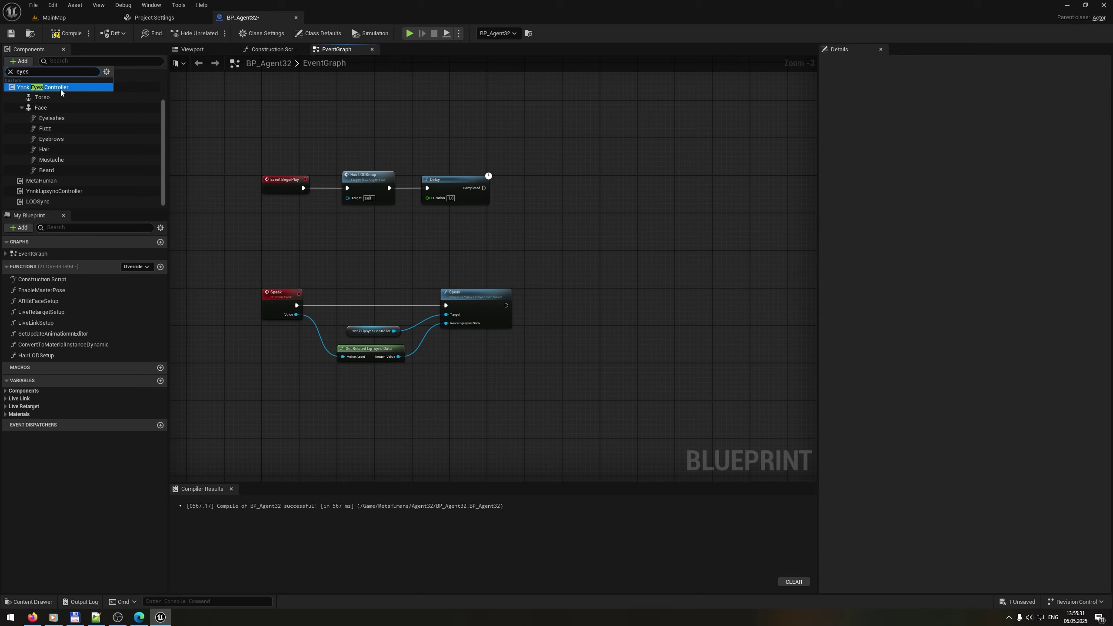
click(61, 88)
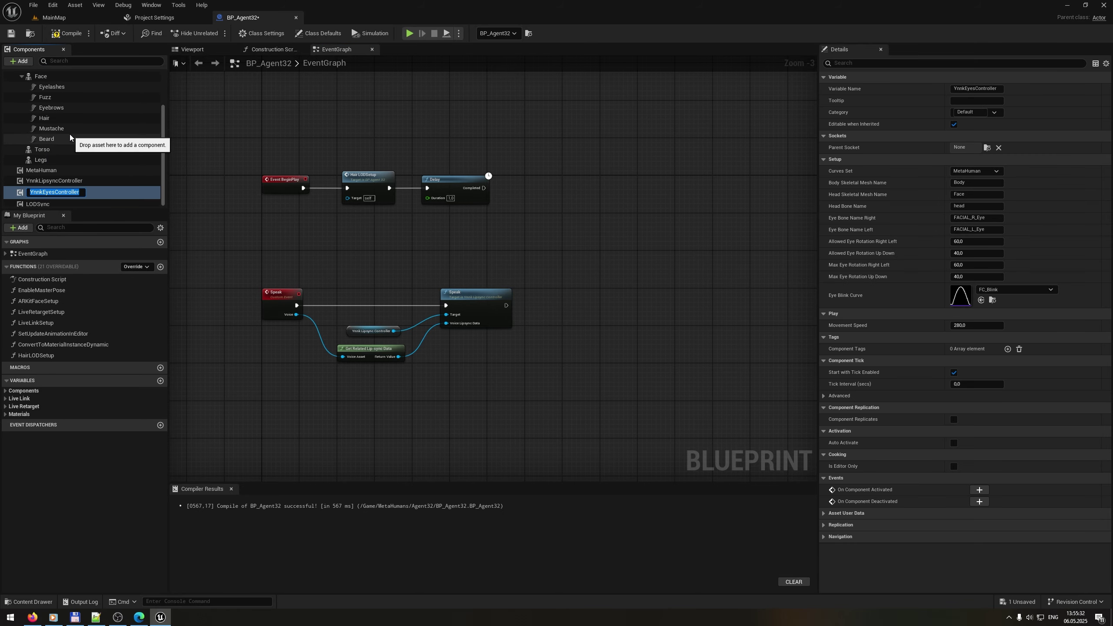
click(986, 172)
click(982, 184)
click(989, 171)
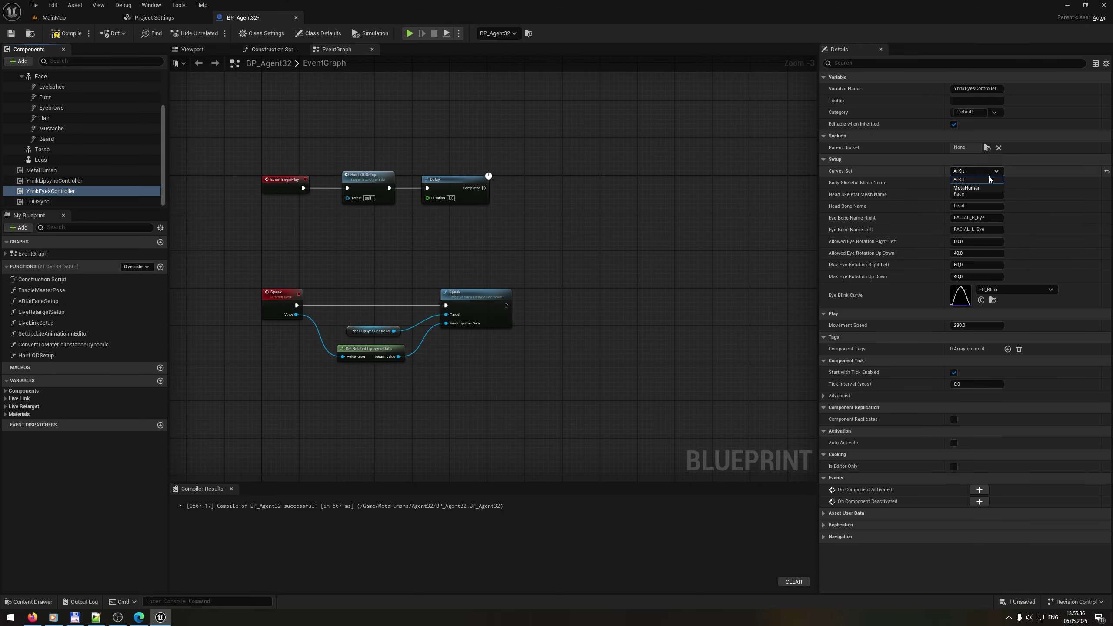
click(982, 185)
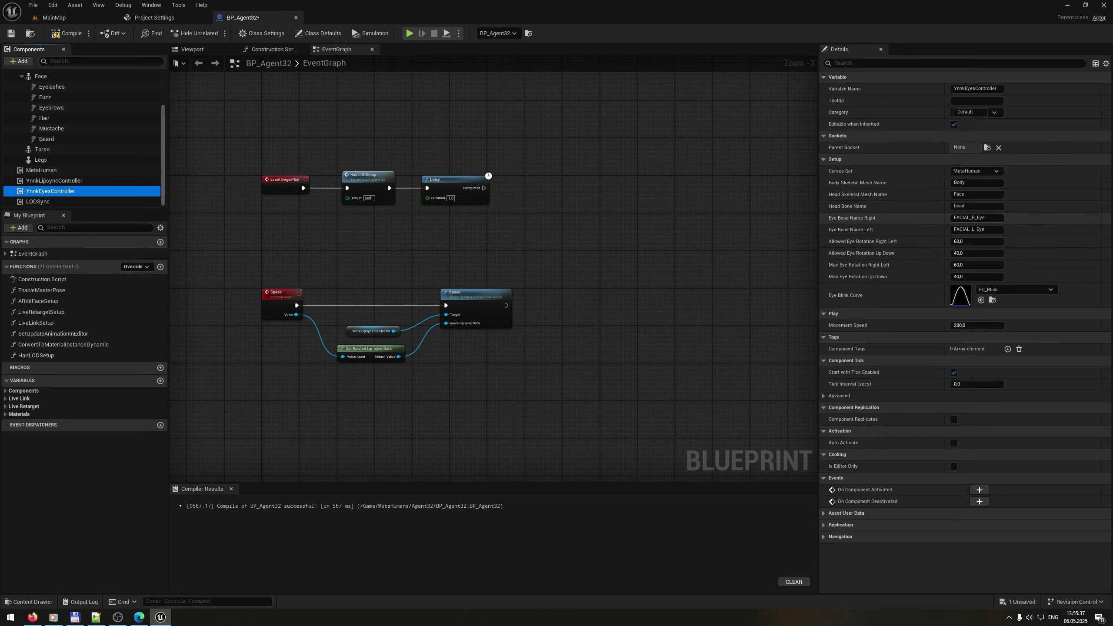
click(977, 218)
click(982, 228)
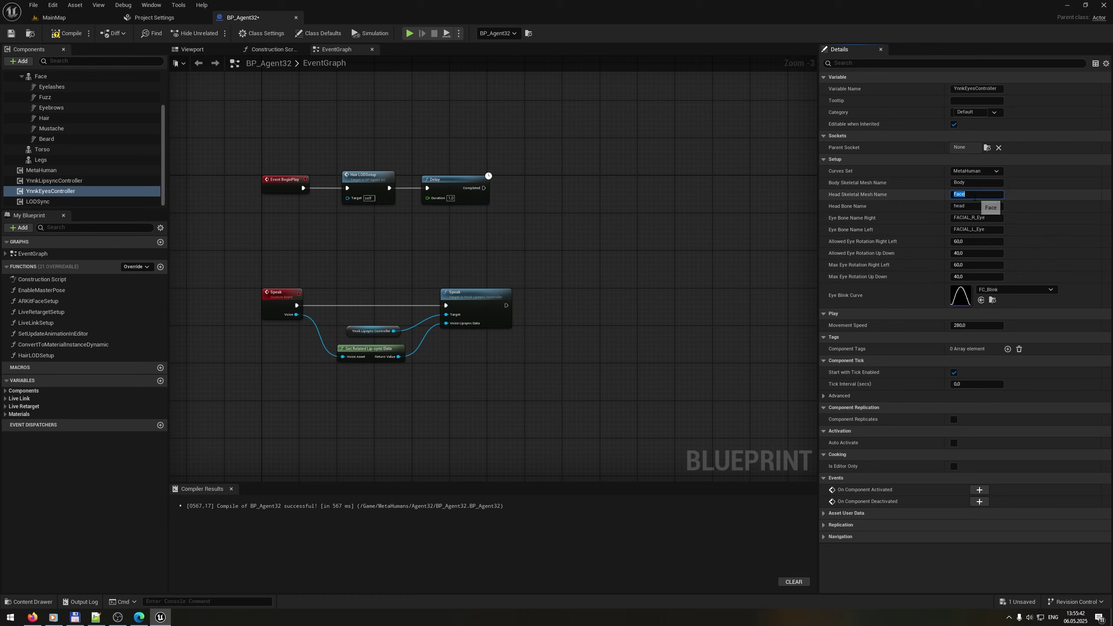
click(881, 276)
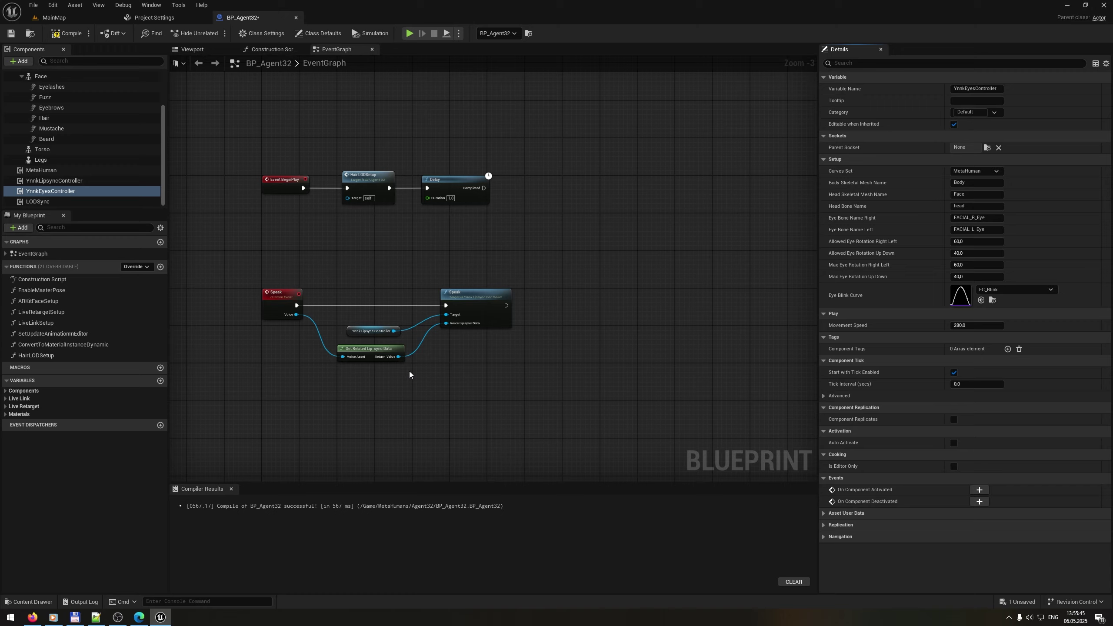
- Call Set Eyes Movement Enabled on the Ynnk Eyes Controller after the Delay with New Is Enabled on, and compile and save BP_Agent32
scroll(473, 219, up, 3)
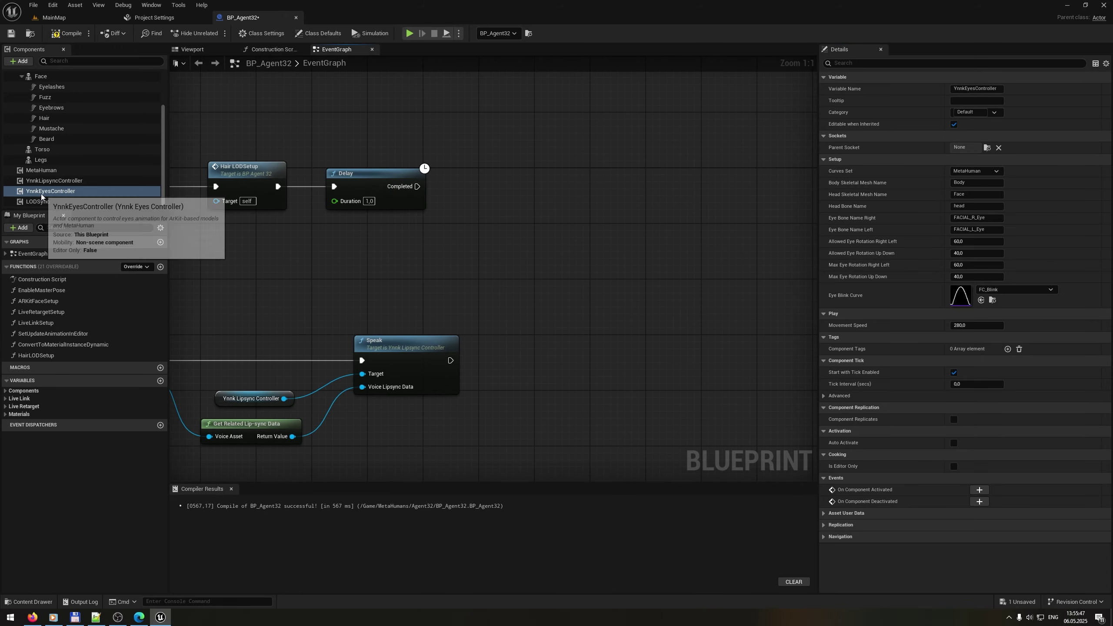
drag(51, 190, 489, 163)
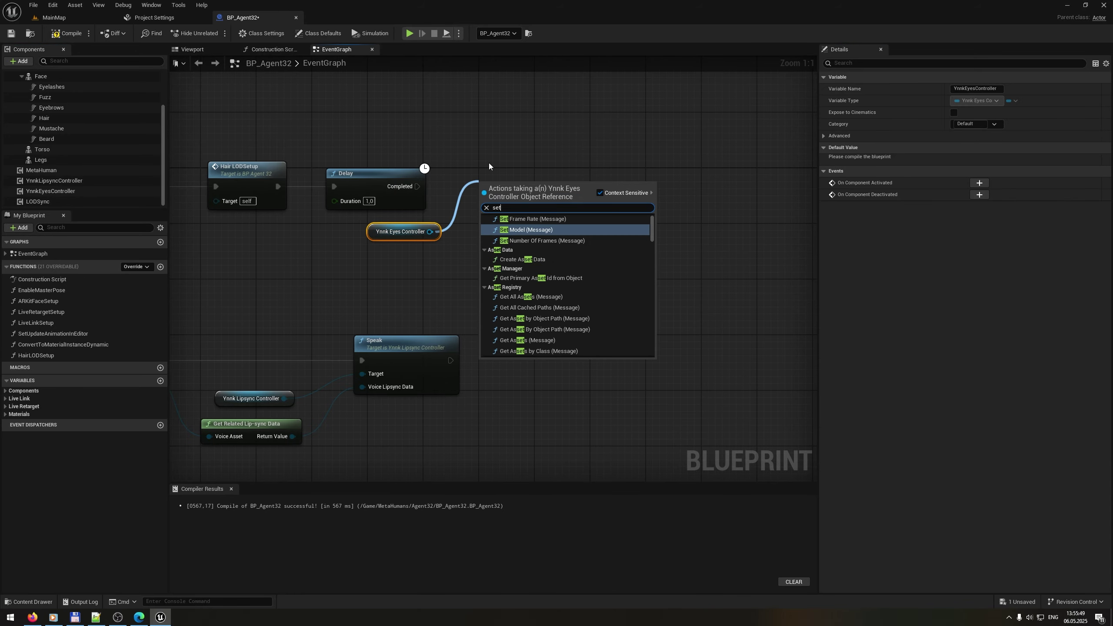
text(seteyes)
key(Up)
key(Return)
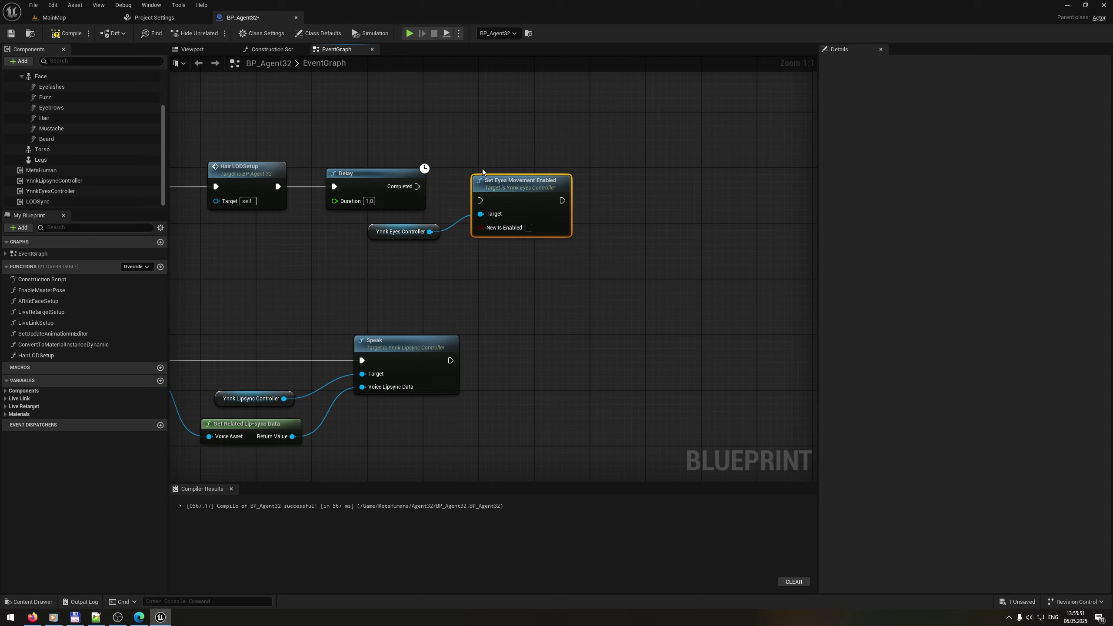
drag(414, 188, 481, 202)
drag(506, 197, 526, 184)
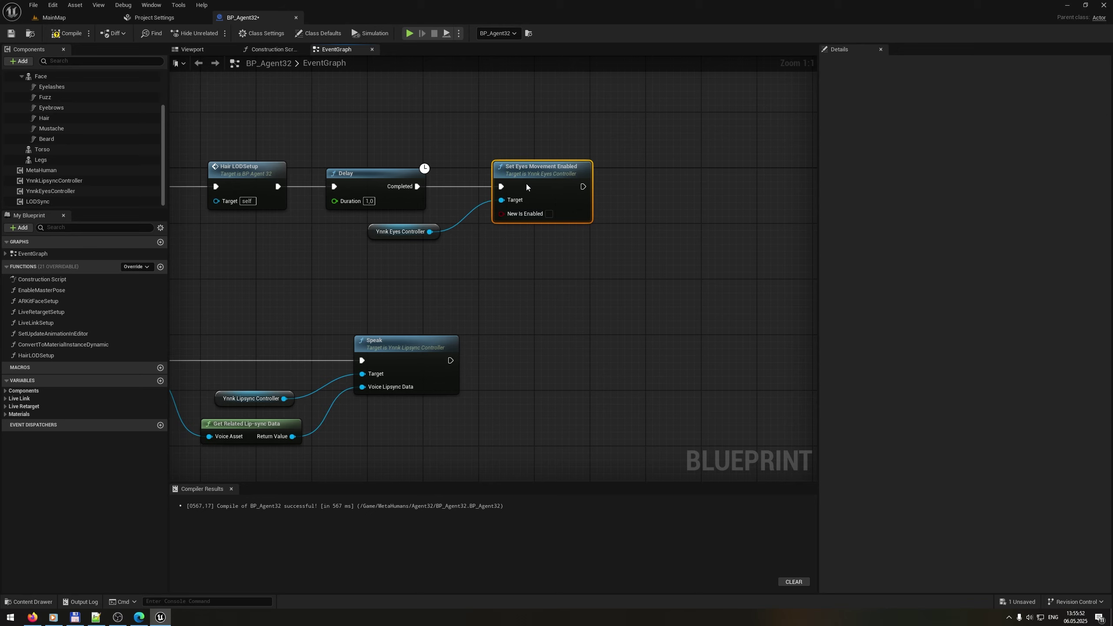
click(549, 214)
click(9, 34)
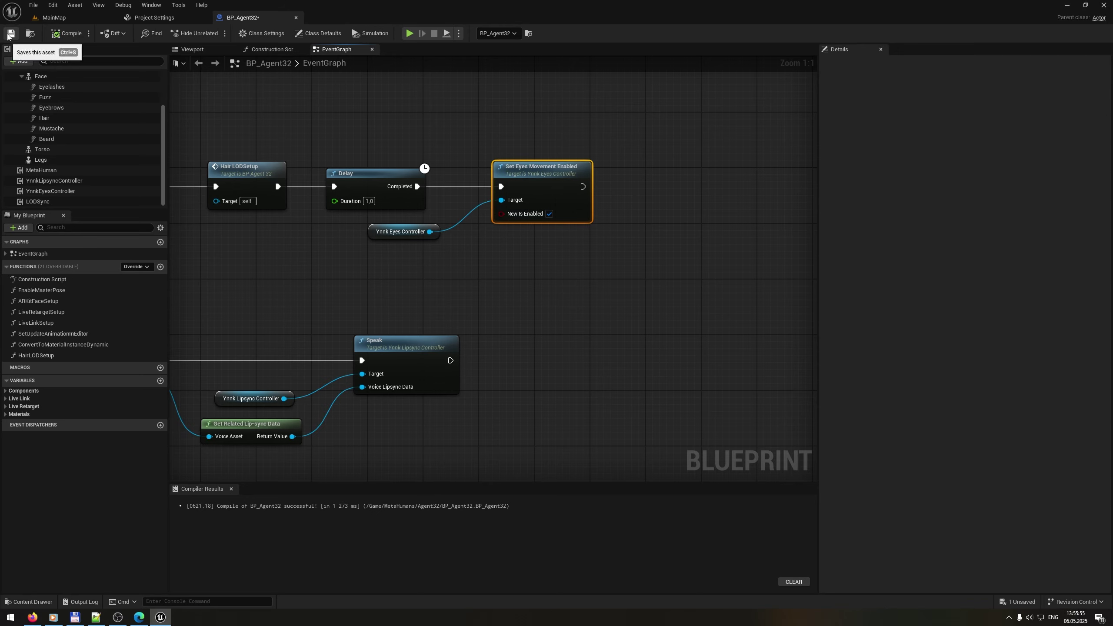
- Locate the animation blueprint assigned to BP_Agent32's Face component and open Face_AnimBP
click(46, 128)
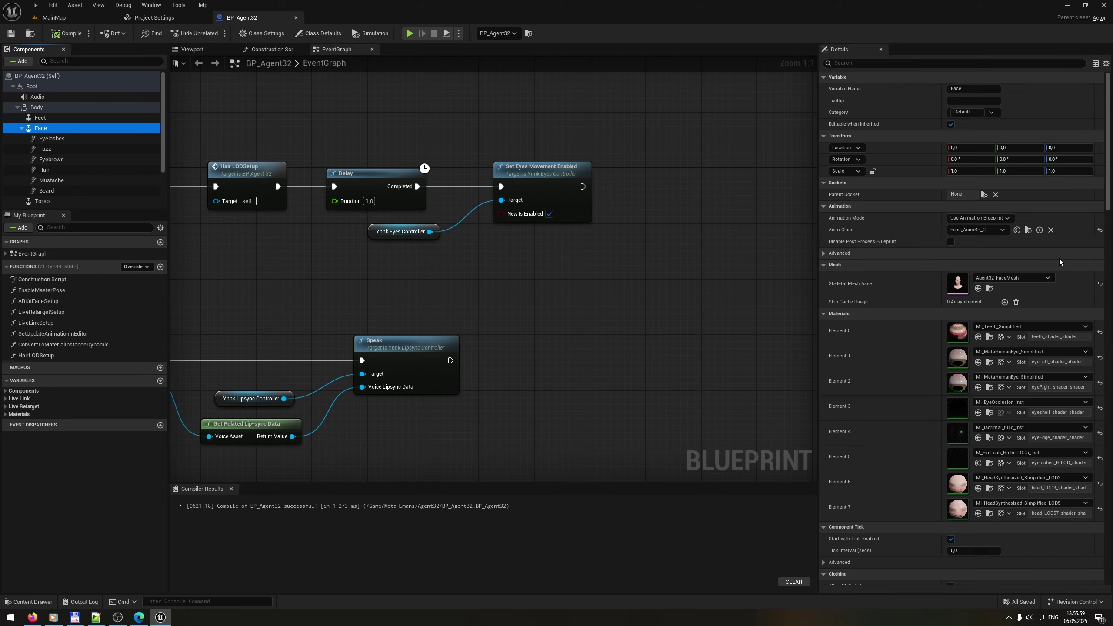
click(1026, 230)
double_click(165, 194)
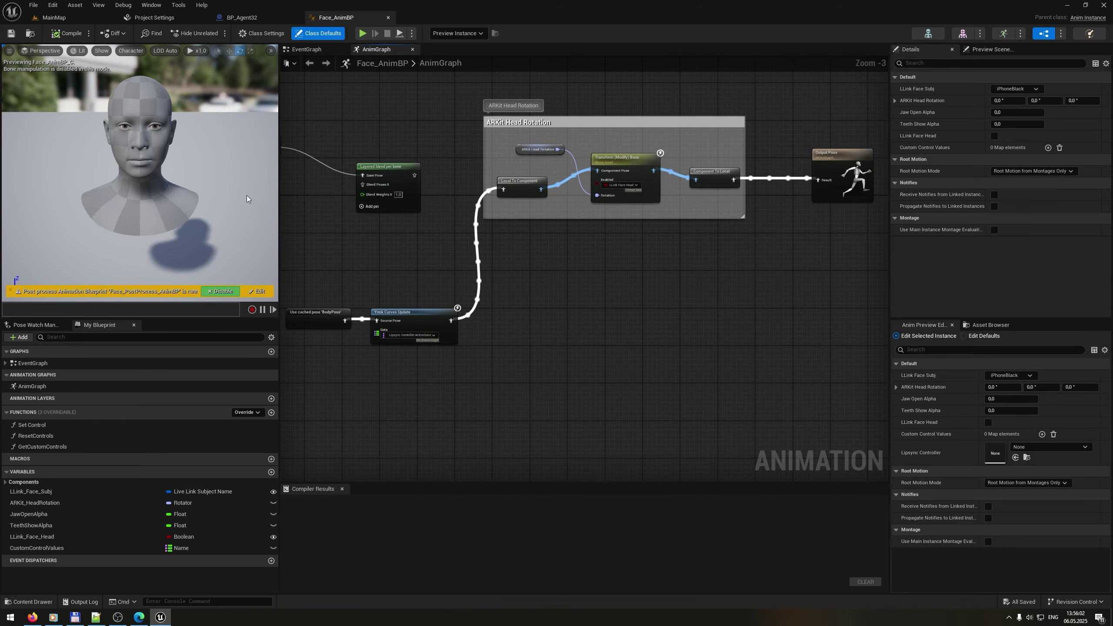
- In Face_AnimBP's event graph, add a second Get Component by Class for the owning actor, with Component Class set to Ynnk Eyes Controller
click(318, 50)
scroll(589, 205, up, 2)
drag(515, 222, 633, 219)
text(getcompo)
click(701, 265)
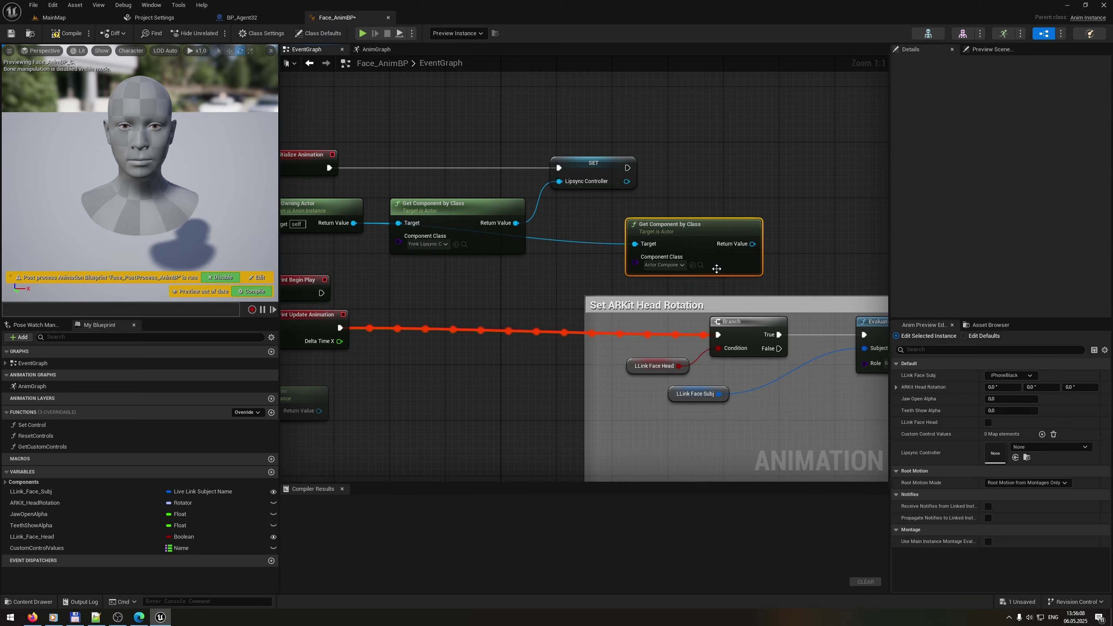
drag(686, 244, 720, 226)
click(699, 244)
text(ynnk)
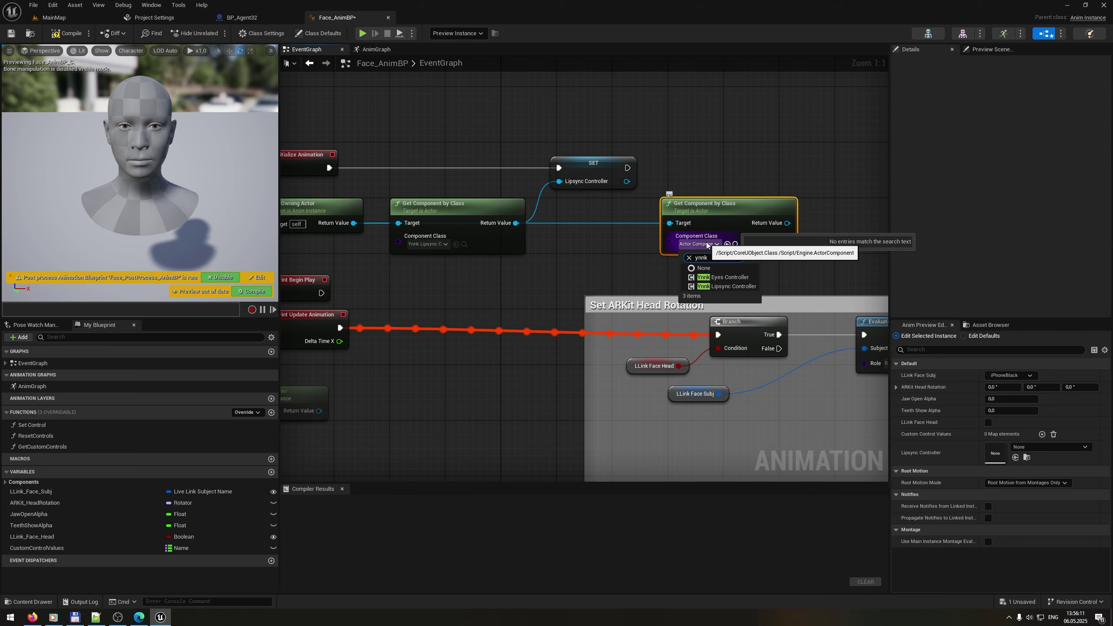
click(748, 276)
- Promote the eyes component's Return Value to a variable named EyesController, run its SET after the Lipsync Controller SET, and save Face_AnimBP
right_drag(767, 263, 548, 272)
drag(561, 235, 663, 214)
click(663, 217)
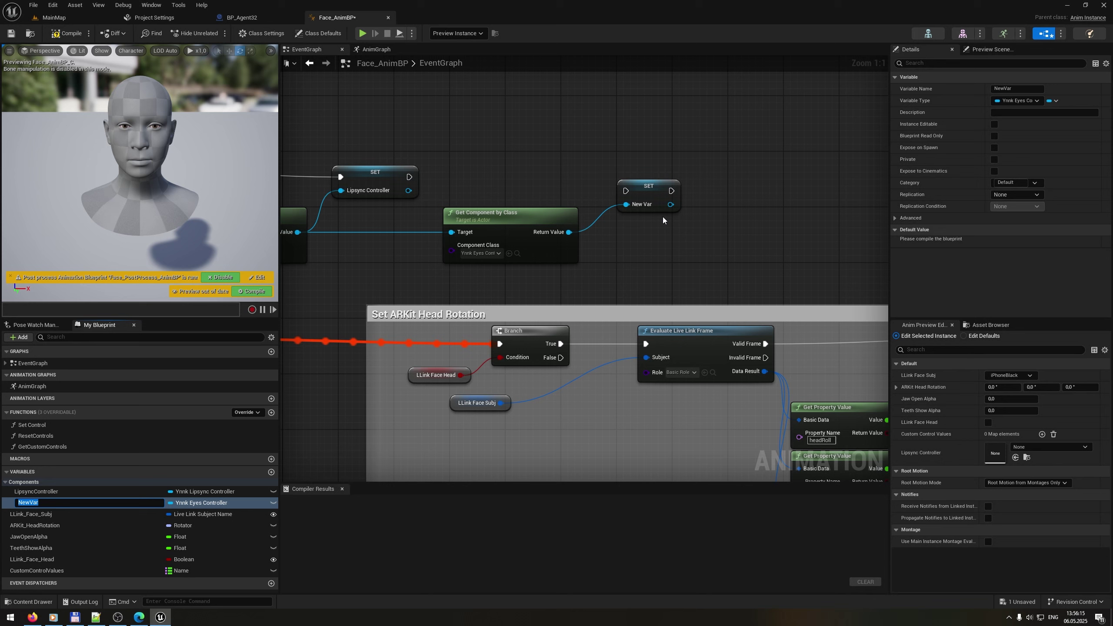
text(EyesController)
key(Return)
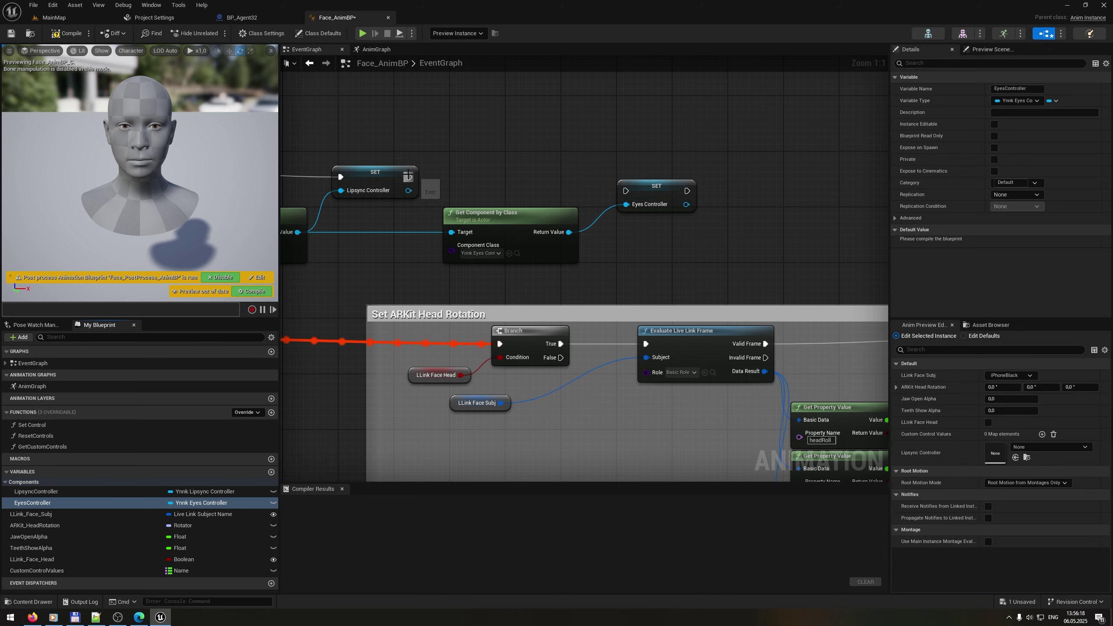
drag(409, 176, 647, 182)
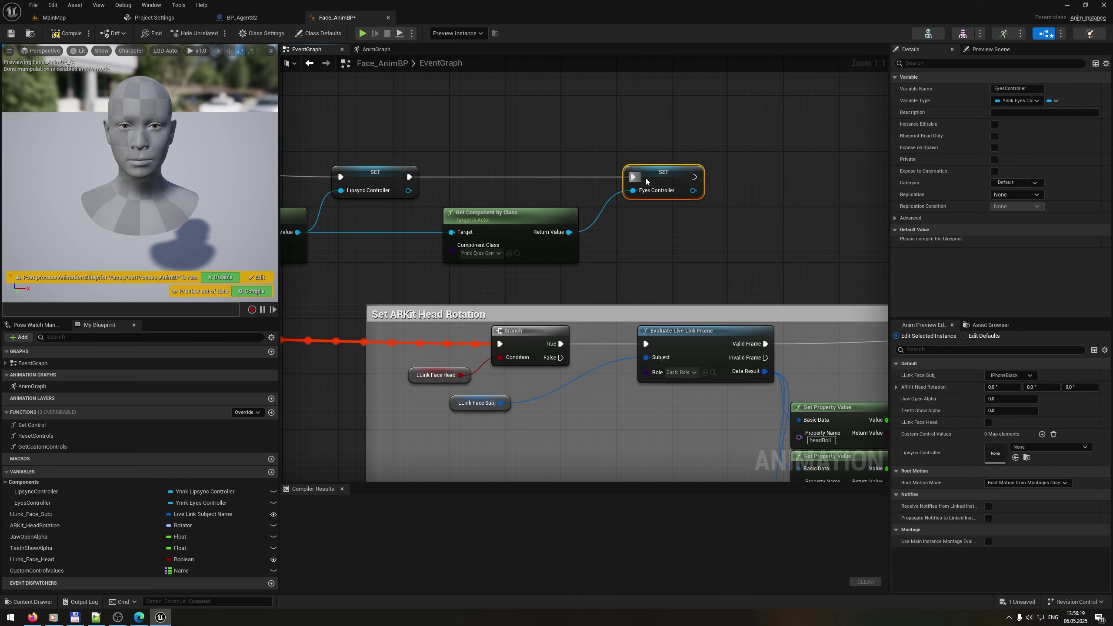
click(10, 35)
- Insert a second Ynnk Curves Update after the first in the AnimGraph, bind its Data to Eyes Controller's CurrentEyesState, and compile
click(373, 50)
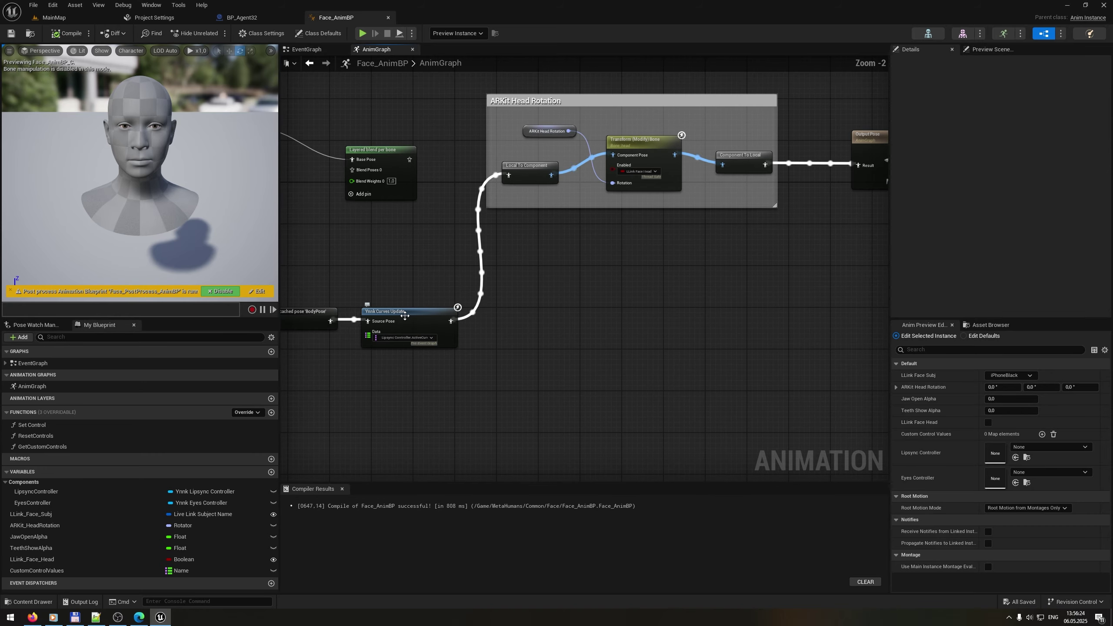
drag(451, 321, 494, 315)
click(539, 421)
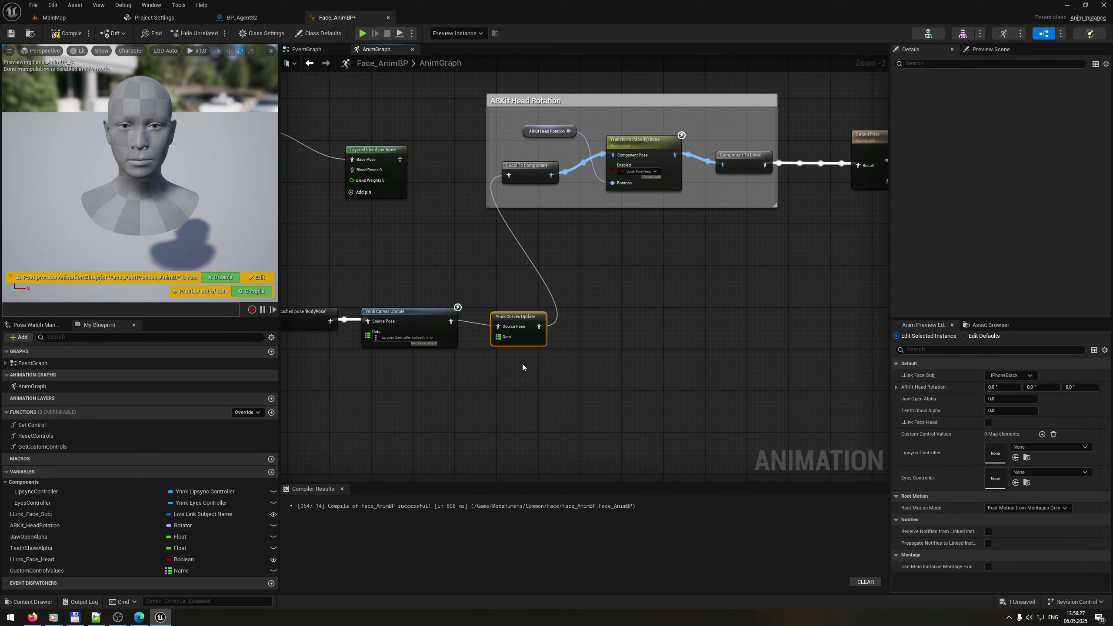
scroll(515, 347, up, 2)
click(513, 310)
click(1084, 136)
mouse_move(1045, 237)
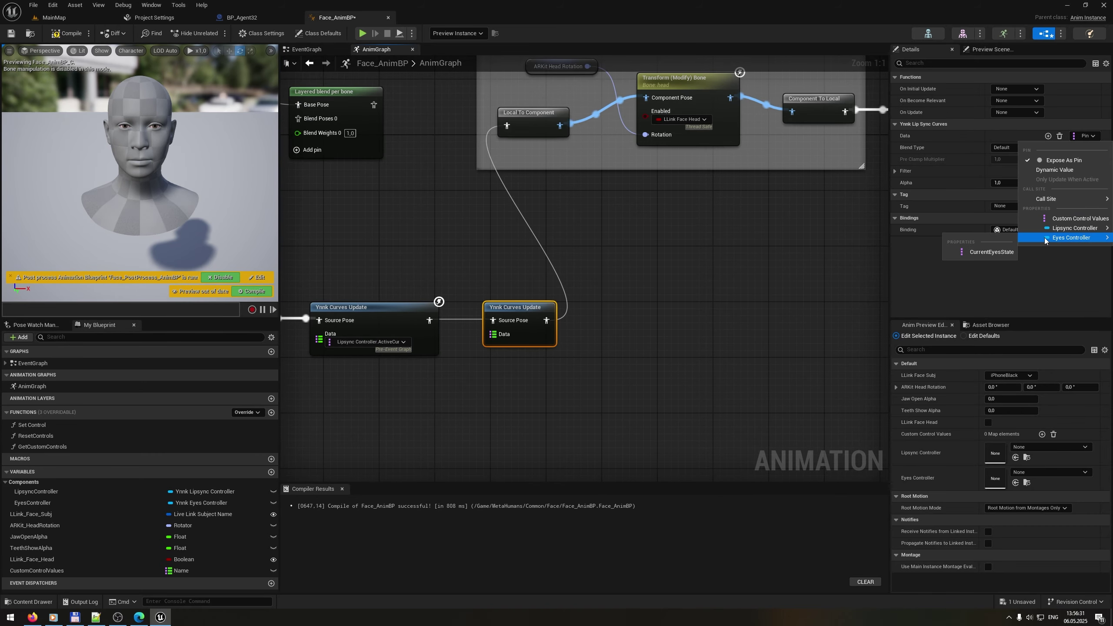
click(992, 251)
right_drag(400, 215, 506, 219)
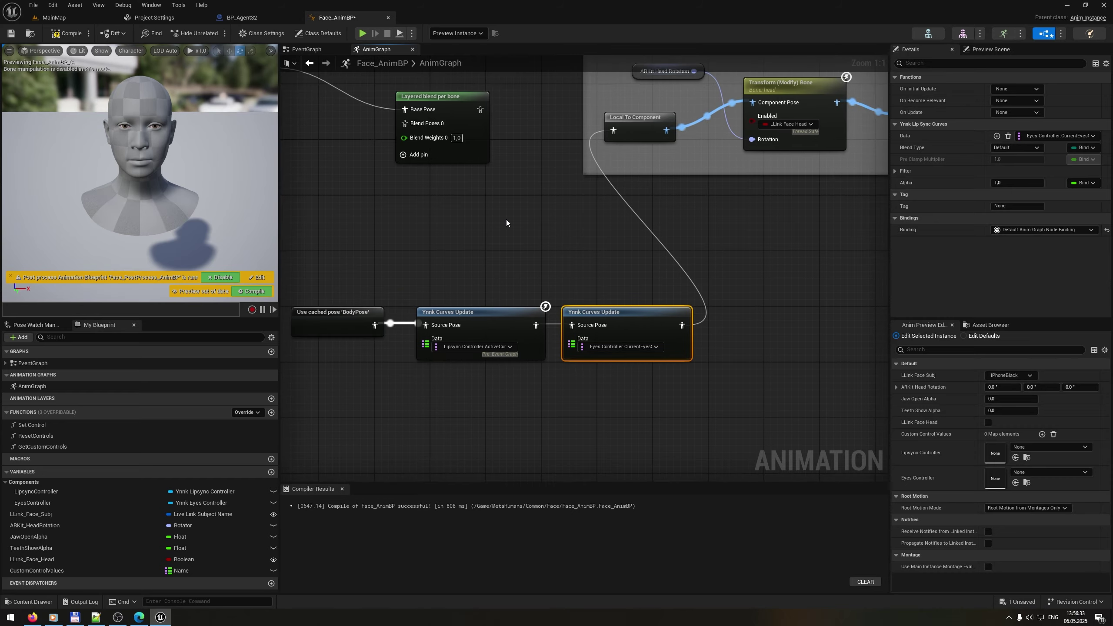
click(68, 36)
- Play MainMap to check the MetaHuman's eye movement and stop the session
click(78, 20)
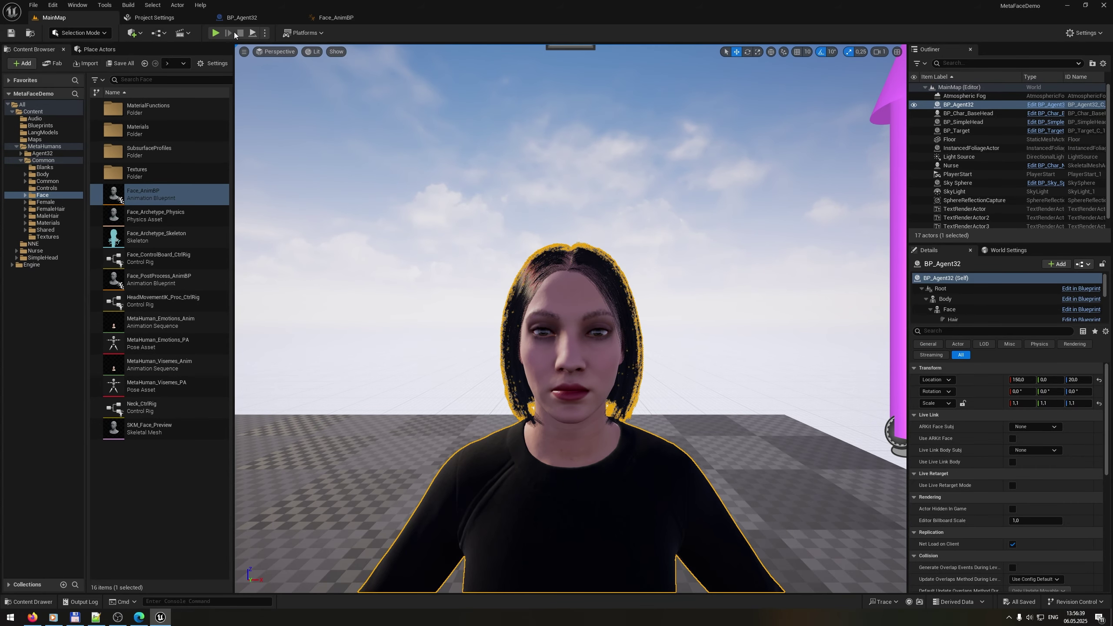
click(217, 33)
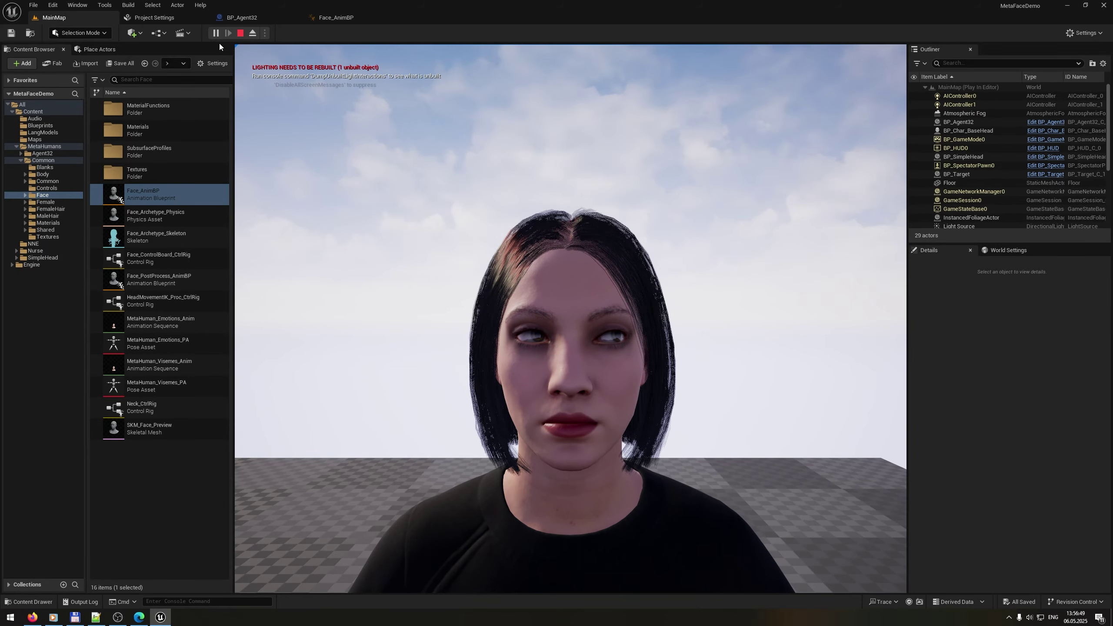
click(240, 33)
- In BP_Agent32, delete Set Eyes Movement Enabled and add Get Actor Of Class after the Delay with Actor Class BP Target
click(513, 171)
key(Delete)
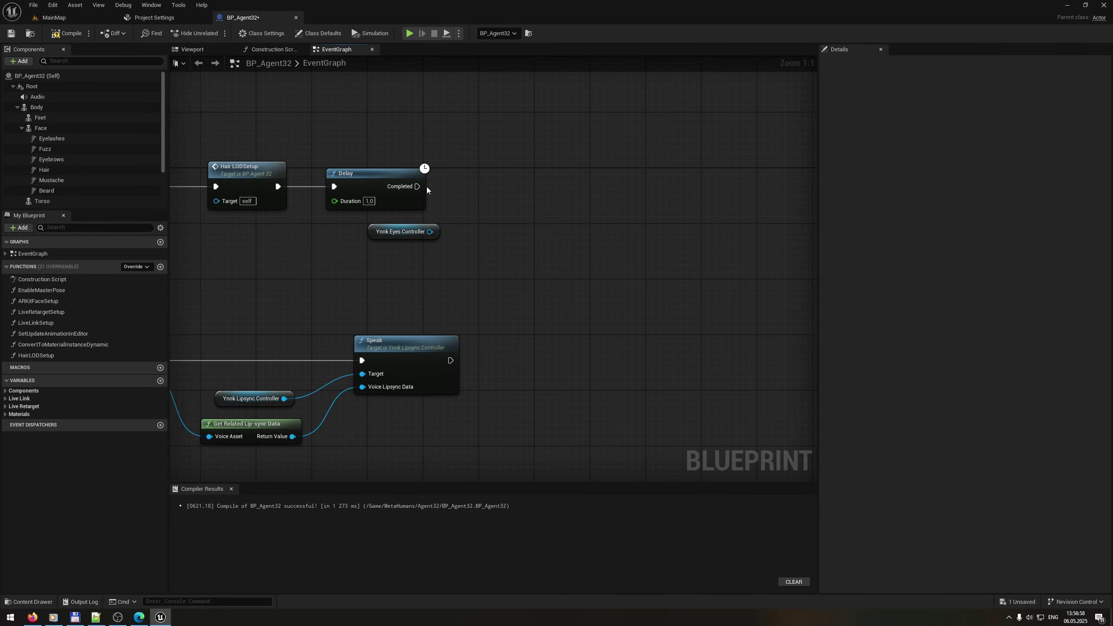
drag(416, 187, 477, 181)
text(getactorof)
key(Return)
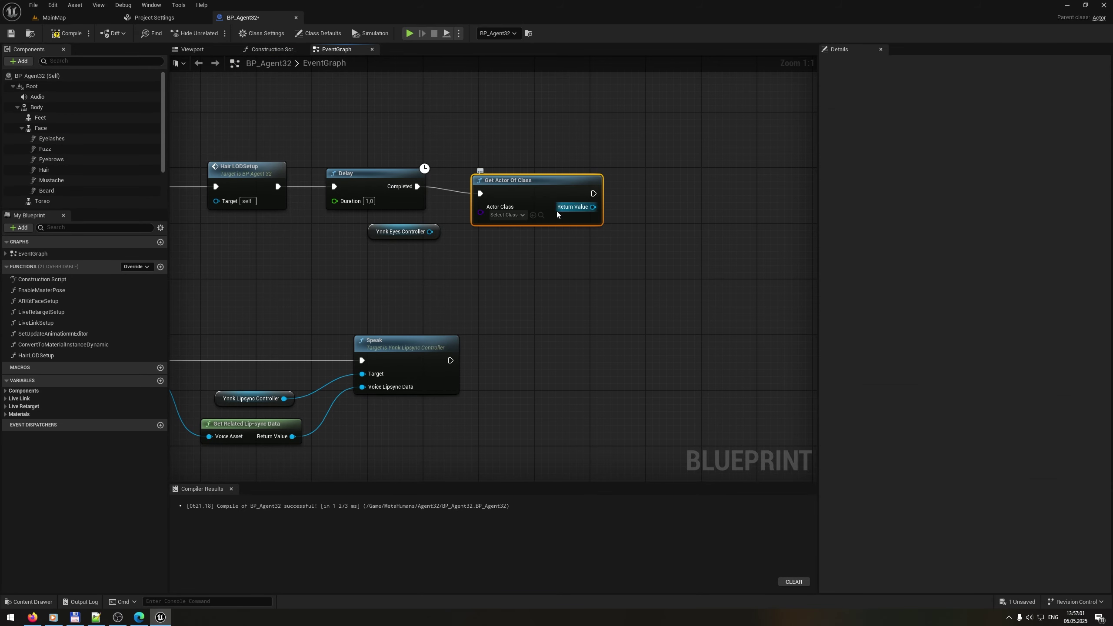
click(516, 215)
text(bP_tar)
click(517, 248)
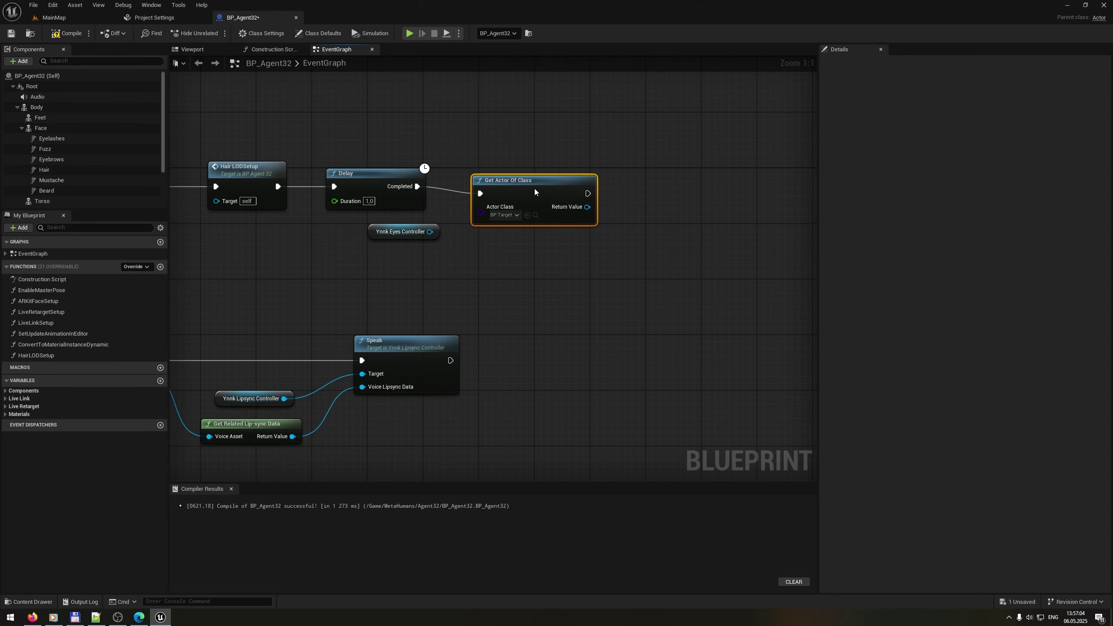
- Get the Root Component of the found BP Target actor and place the Ynnk Eyes Controller reference beside it
drag(534, 188, 624, 212)
text(root)
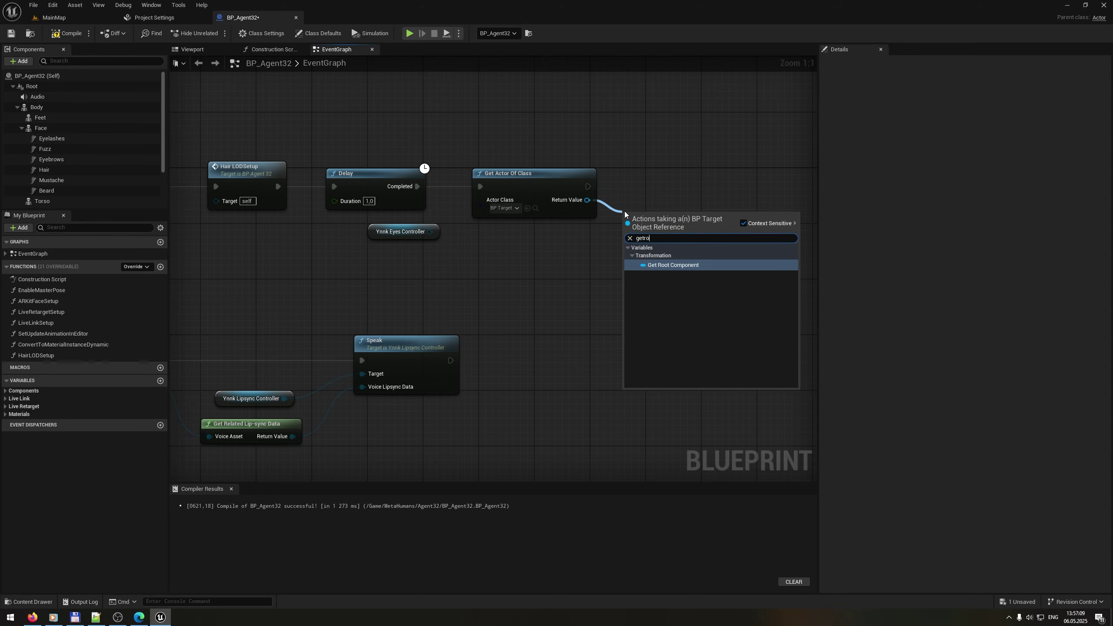
key(Return)
drag(379, 236, 657, 200)
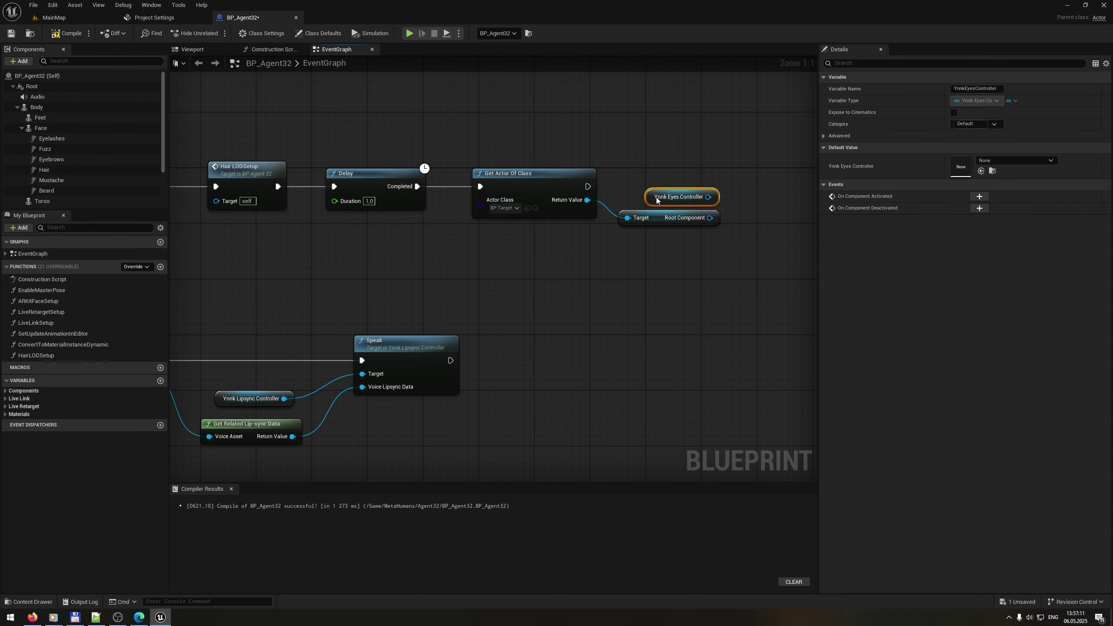
drag(699, 259, 658, 199)
drag(661, 200, 676, 221)
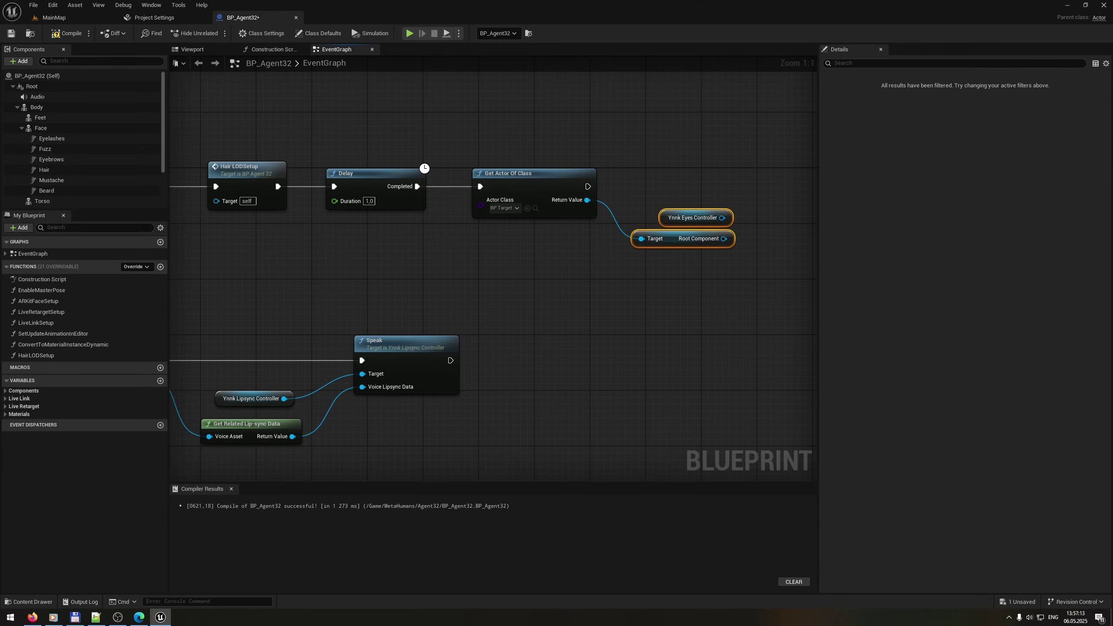
- Call Set Eyes Target on the Ynnk Eyes Controller after Get Actor Of Class, with the root component as Target Component
right_drag(742, 215, 504, 238)
drag(485, 240, 526, 193)
text(seteye)
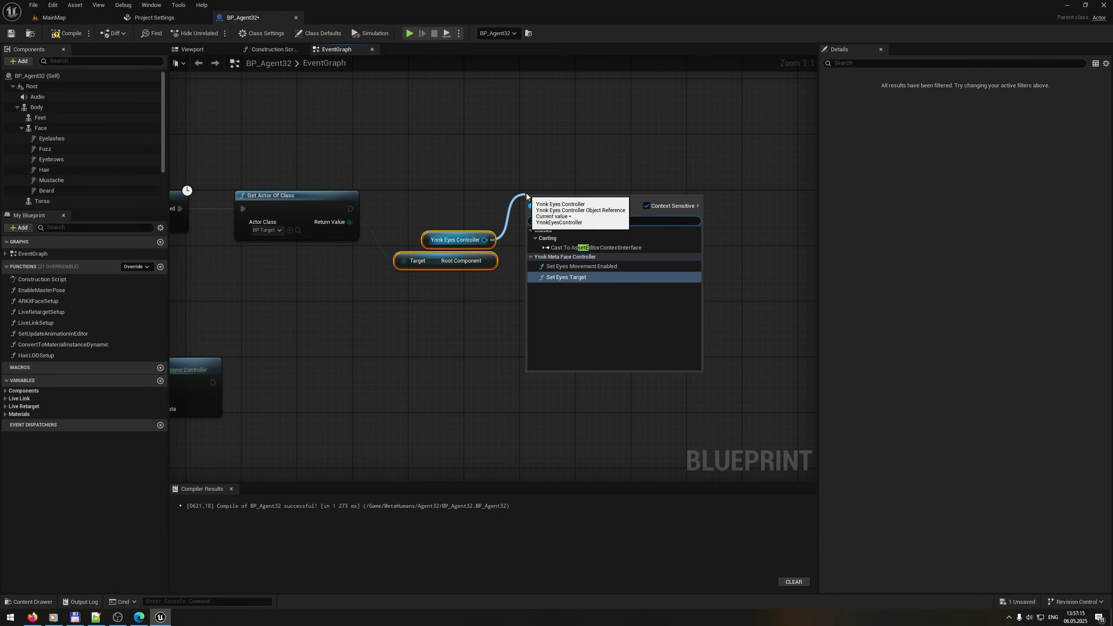
key(Return)
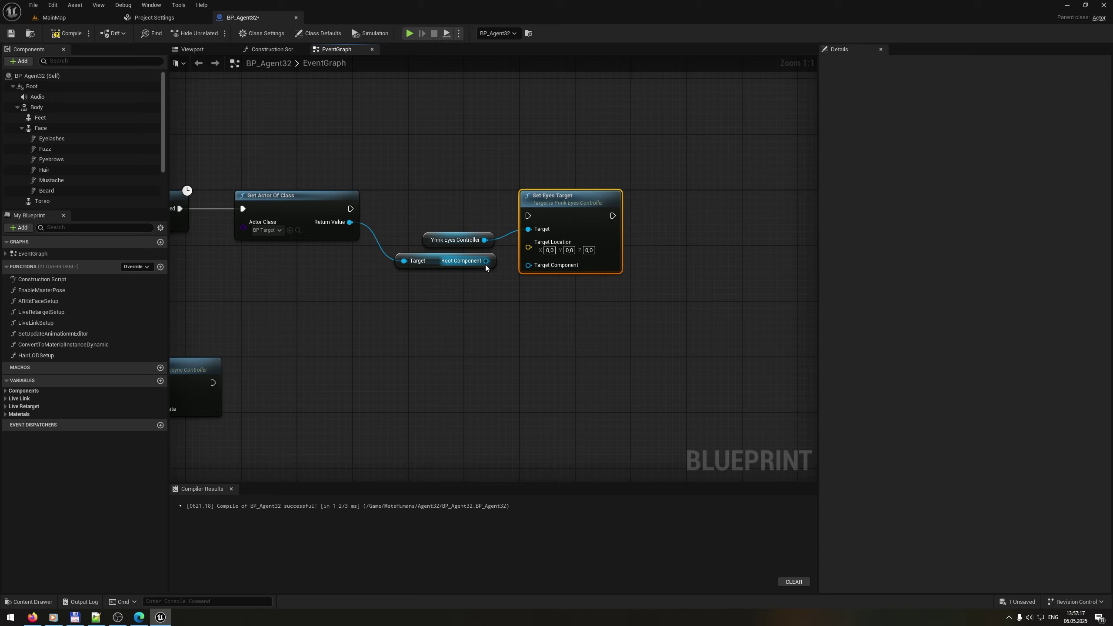
drag(485, 265, 533, 266)
drag(351, 208, 549, 204)
- Straighten the wires between Ynnk Eyes Controller, Root Component and Set Eyes Target, and save BP_Agent32
drag(430, 237, 433, 229)
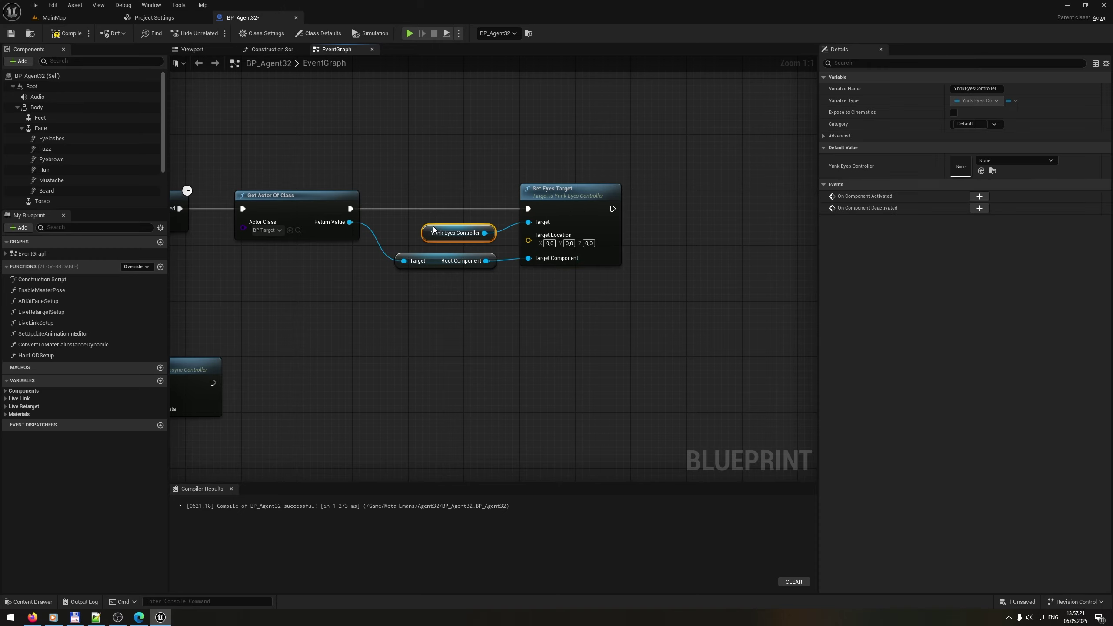
drag(610, 278, 434, 229)
key(q)
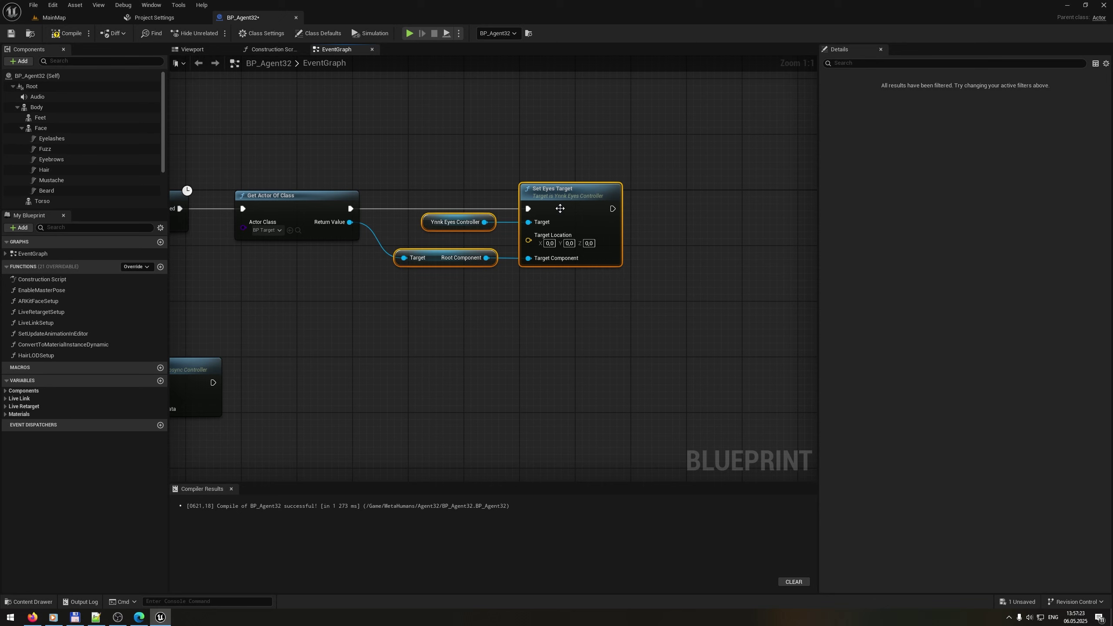
click(464, 294)
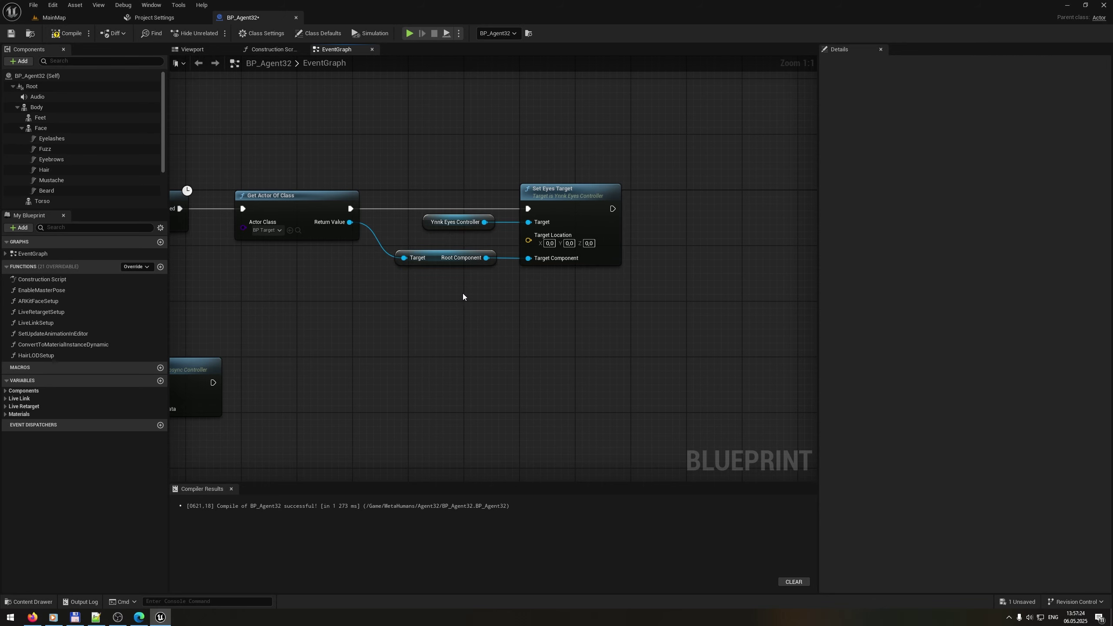
click(12, 35)
- Simulate MainMap and move the BP_Target arrow beside the MetaHuman to test whether her eyes follow it
click(70, 20)
click(266, 34)
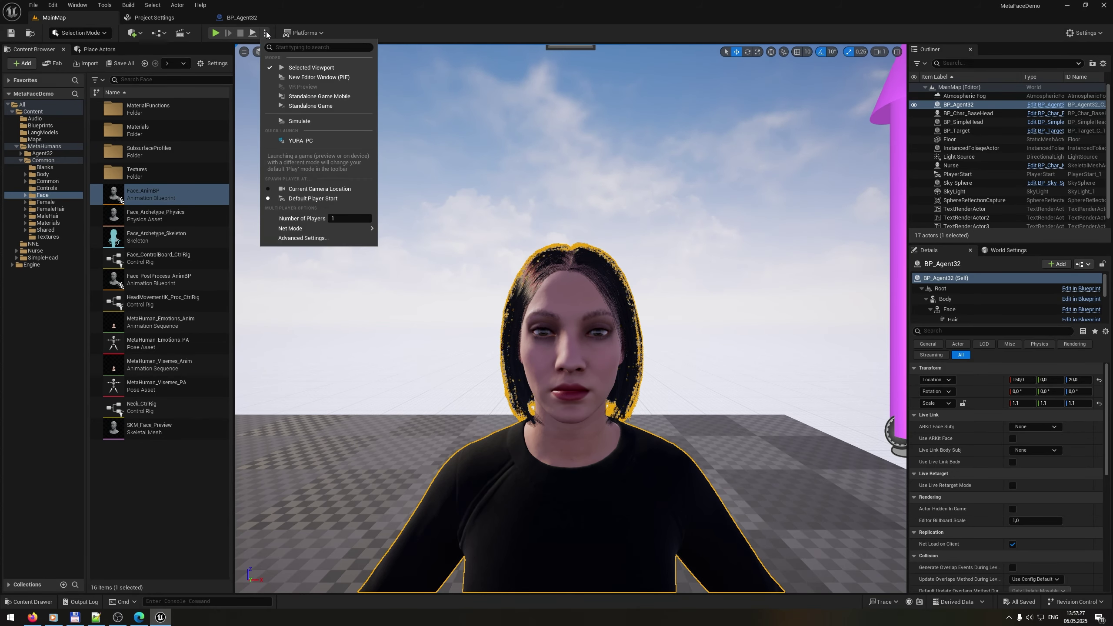
click(309, 120)
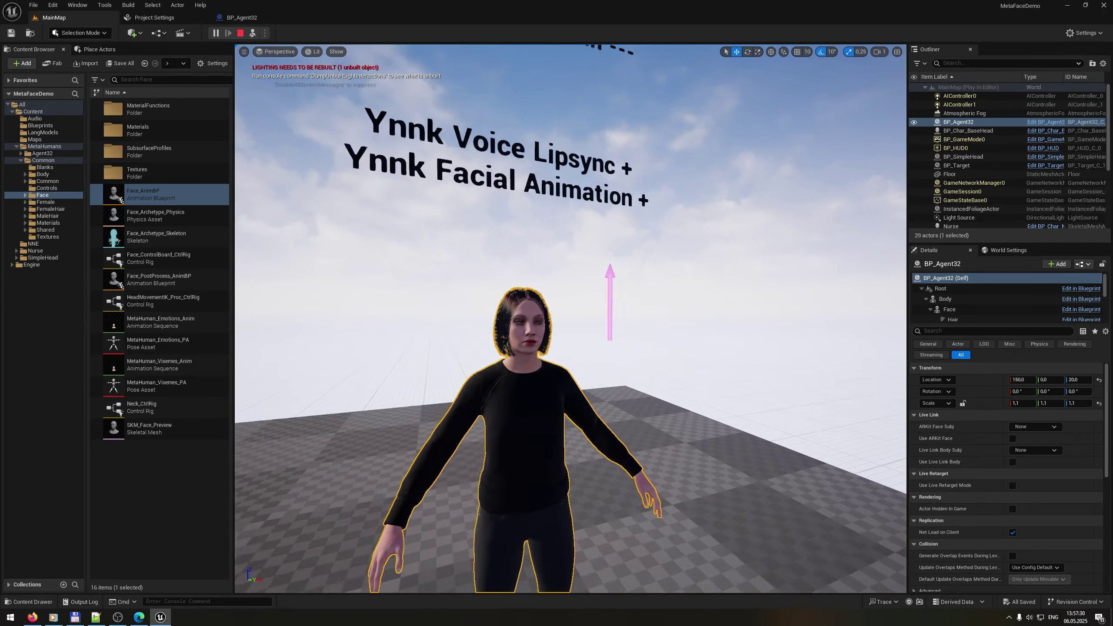
key(w)
right_drag(459, 231, 486, 219)
key(s)
key(a)
click(676, 353)
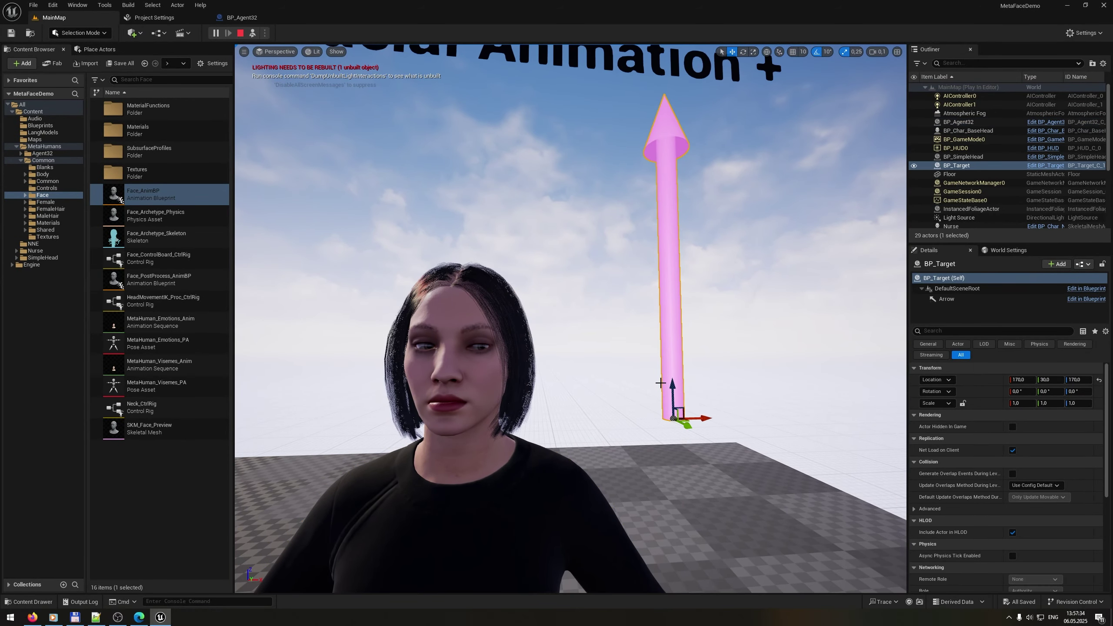
drag(701, 416, 684, 323)
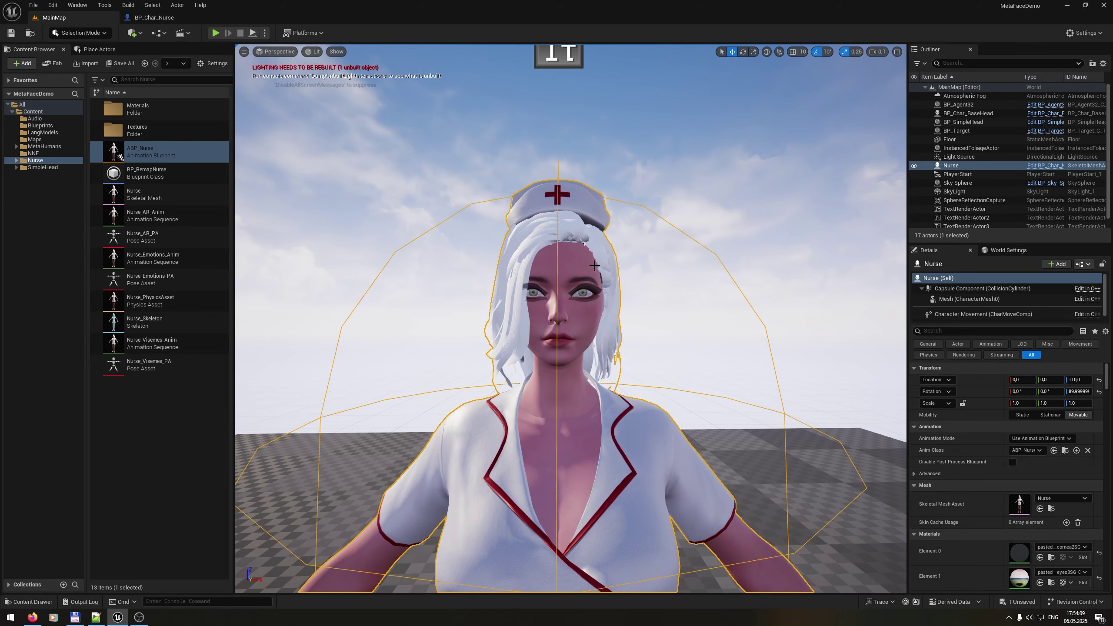
- Review the YnnkEyesController component in BP_Char_Nurse: its skeletal mesh names, head bone name and eye bone names
click(165, 18)
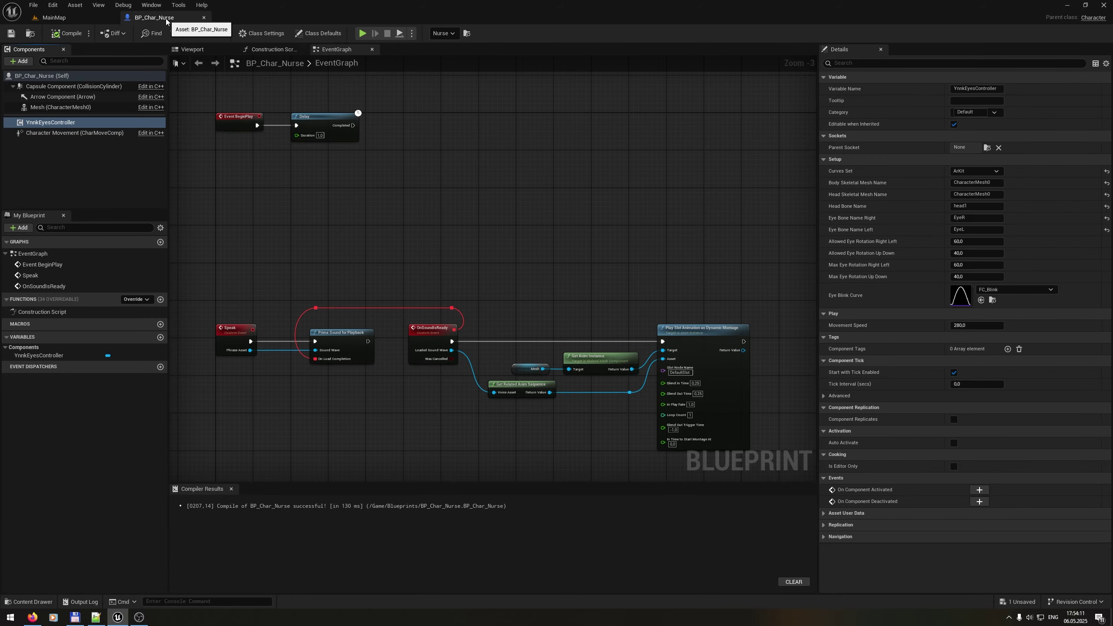
click(63, 123)
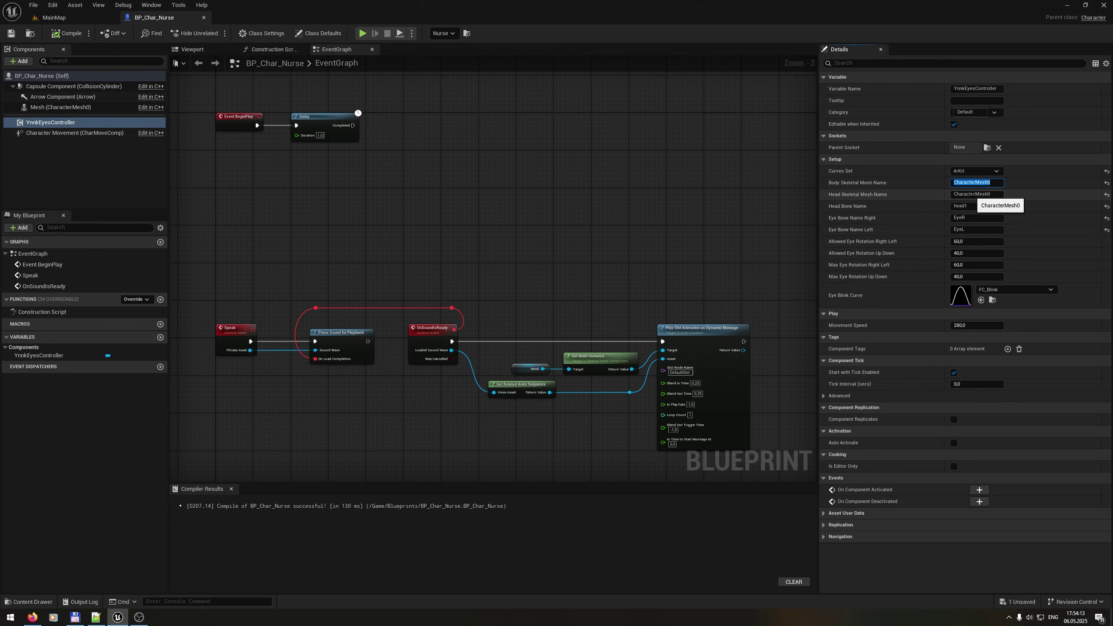
click(973, 194)
click(972, 206)
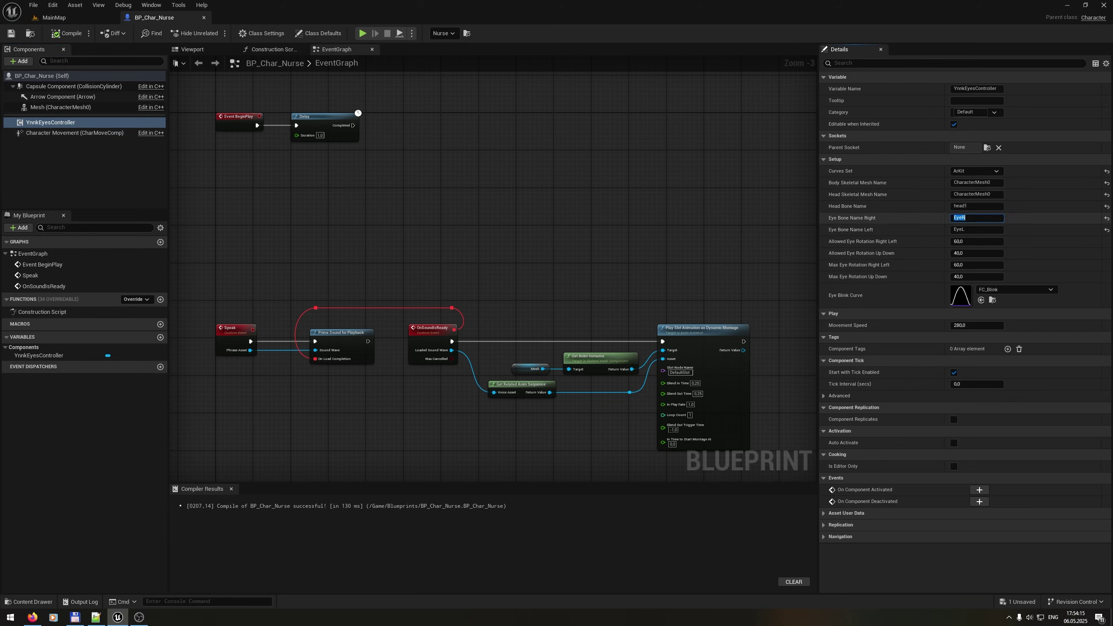
- Find the nurse character's mesh assets, open Nurse_Skeleton, and examine the head1 bone with its EyeL and EyeR children
click(61, 107)
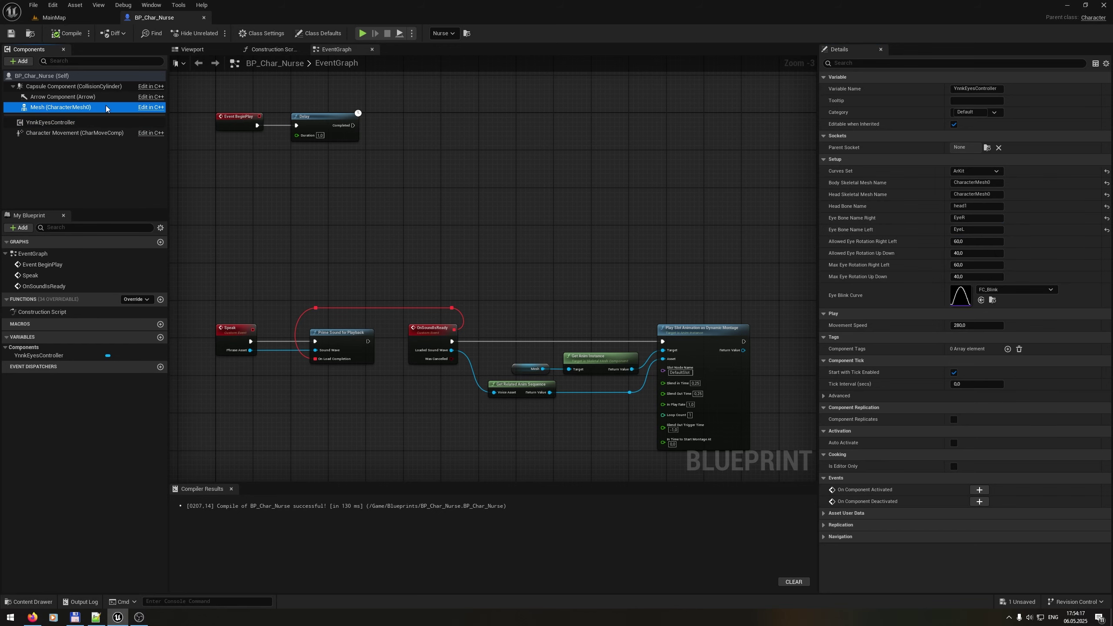
click(989, 300)
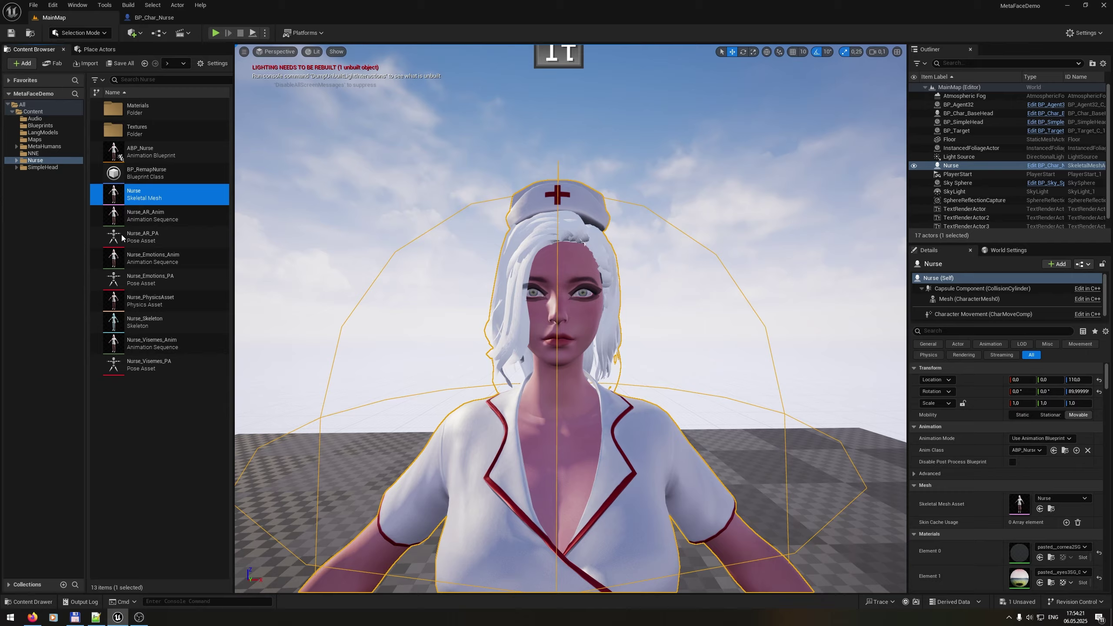
double_click(132, 321)
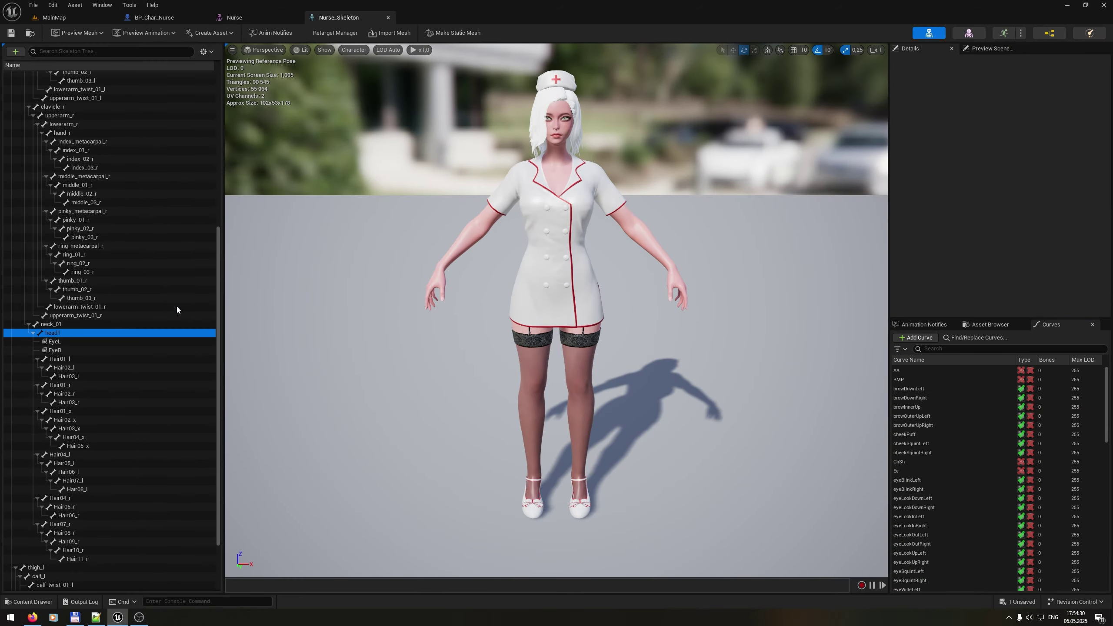
mouse_move(394, 302)
right_down()
mouse_move(386, 272)
mouse_move(355, 250)
mouse_move(394, 285)
right_up()
key(w)
scroll(359, 254, down, 3)
key(s)
key(e)
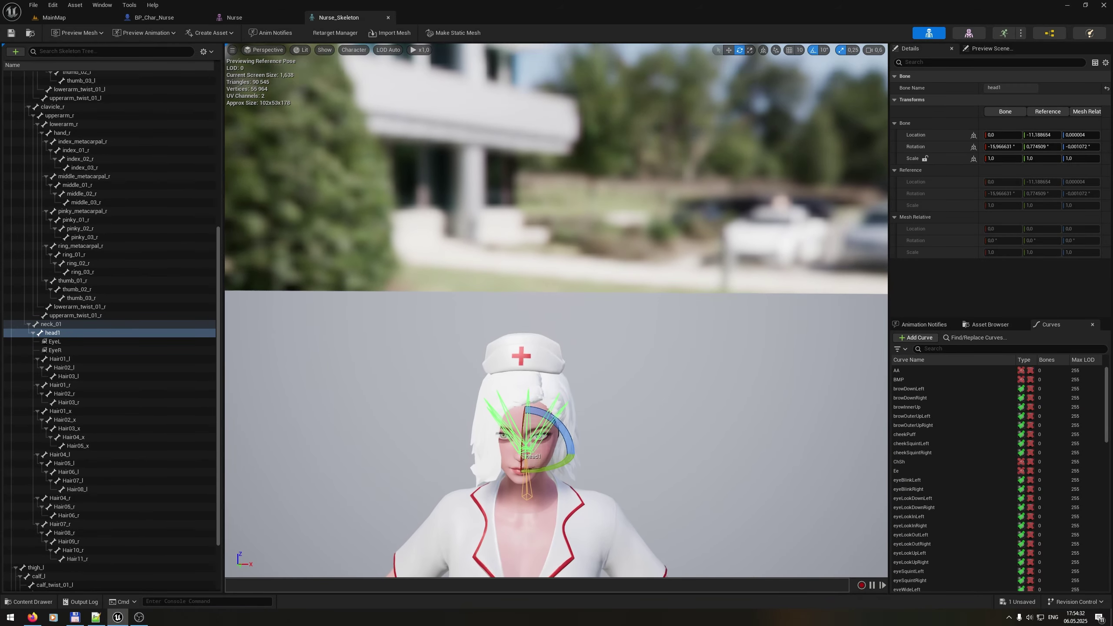
- Inspect the EyeL and EyeR sockets on the head1 bone in Nurse_Skeleton, and look at the AnimGraph of ABP_Nurse
key(q)
mouse_move(338, 226)
right_down()
mouse_move(335, 246)
mouse_move(338, 226)
right_up()
key(w)
scroll(338, 226, down, 4)
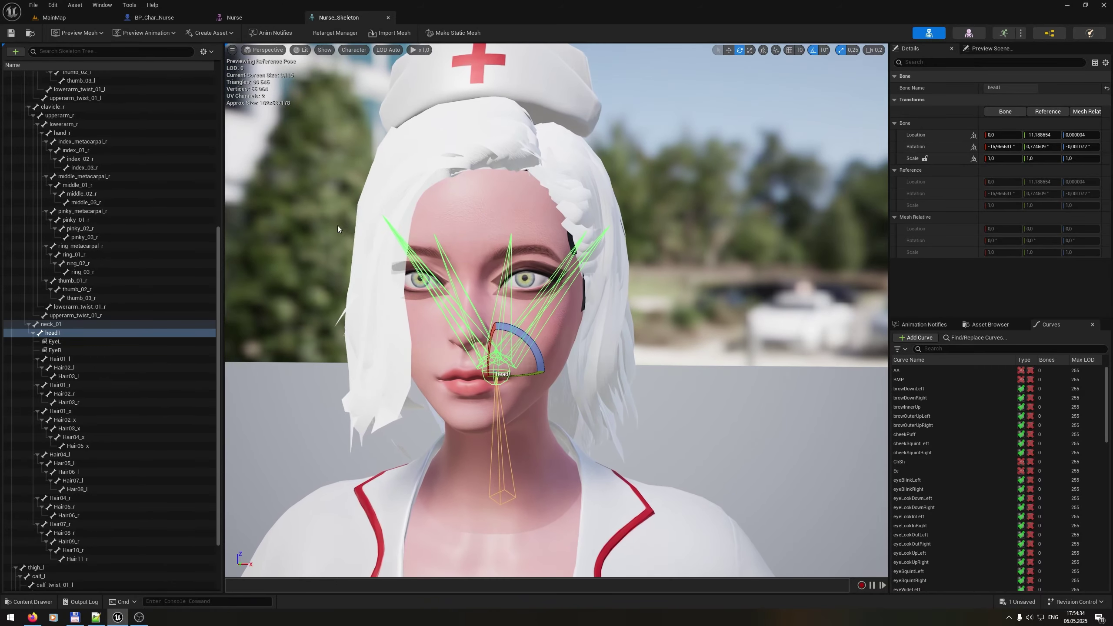
click(54, 341)
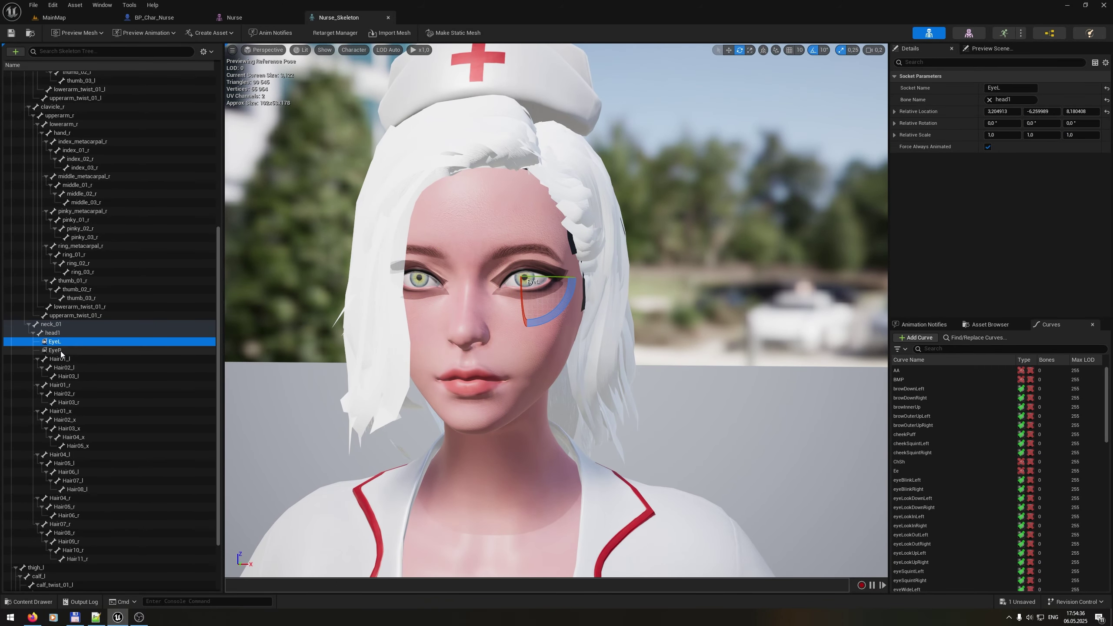
click(61, 353)
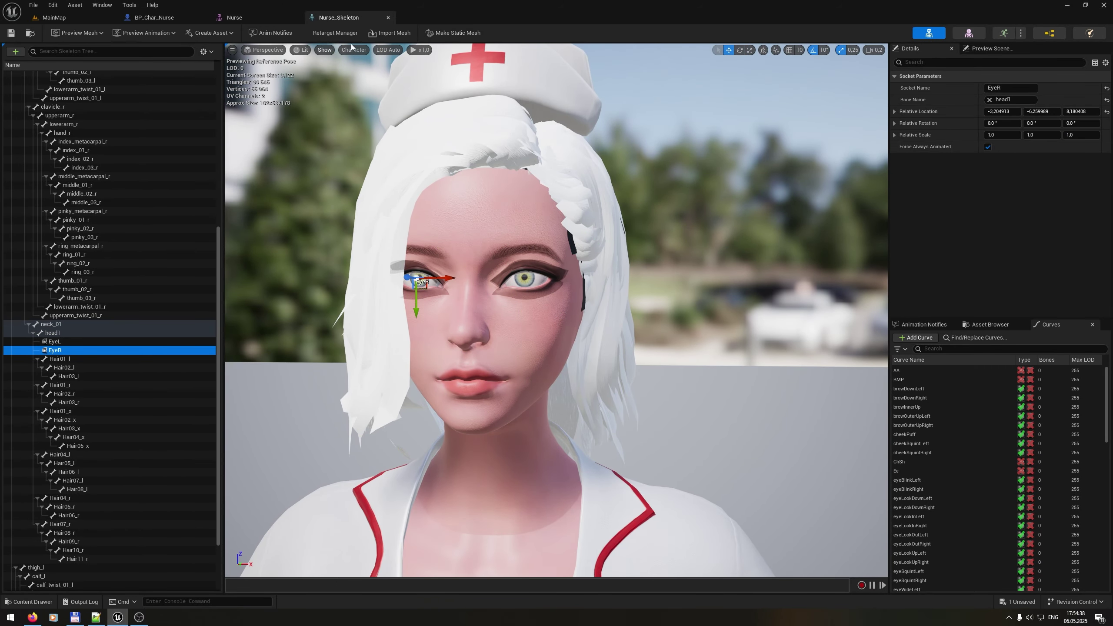
click(388, 17)
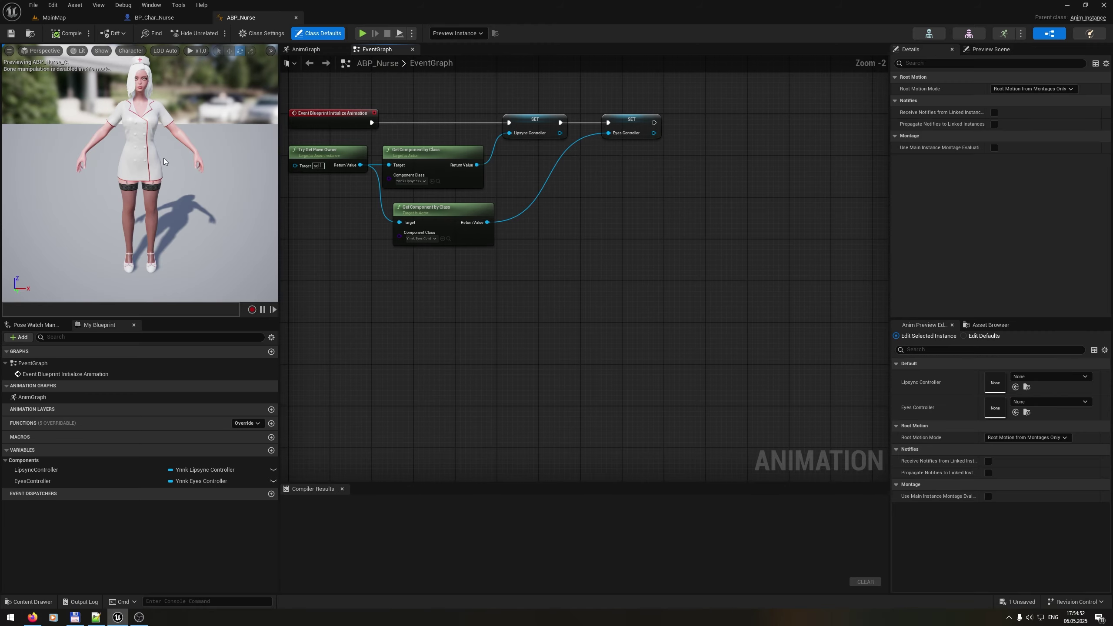
click(305, 49)
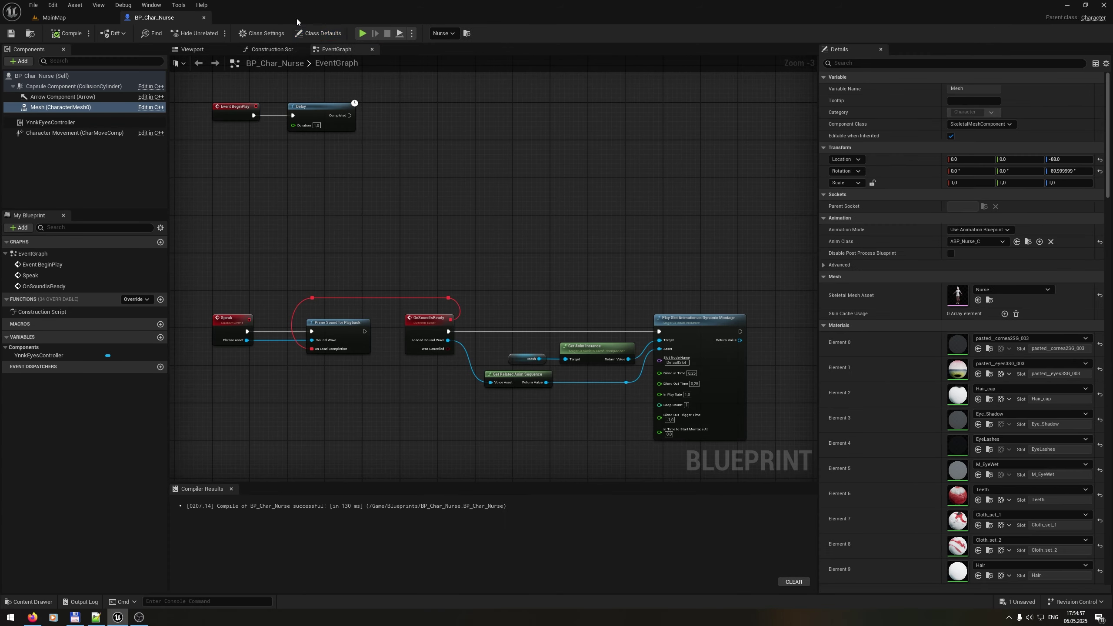
- In BP_Char_Nurse, add Set Eyes Movement Enabled for YnnkEyesController after the BeginPlay Delay, with New Is Enabled checked
scroll(359, 208, up, 3)
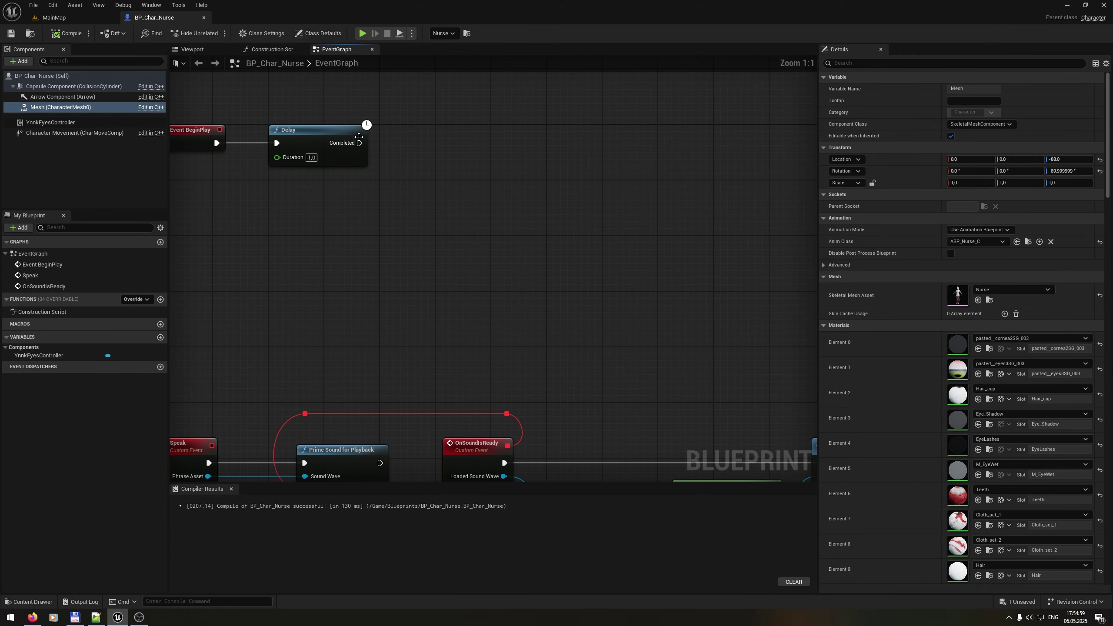
right_drag(381, 178, 353, 270)
drag(66, 123, 413, 236)
text(eyes)
click(522, 350)
click(464, 263)
- Create a custom event named OnTimer_Blink below the BeginPlay chain, aligned with Event BeginPlay
right_drag(535, 297, 678, 216)
right_click(303, 278)
text(cus)
key(Return)
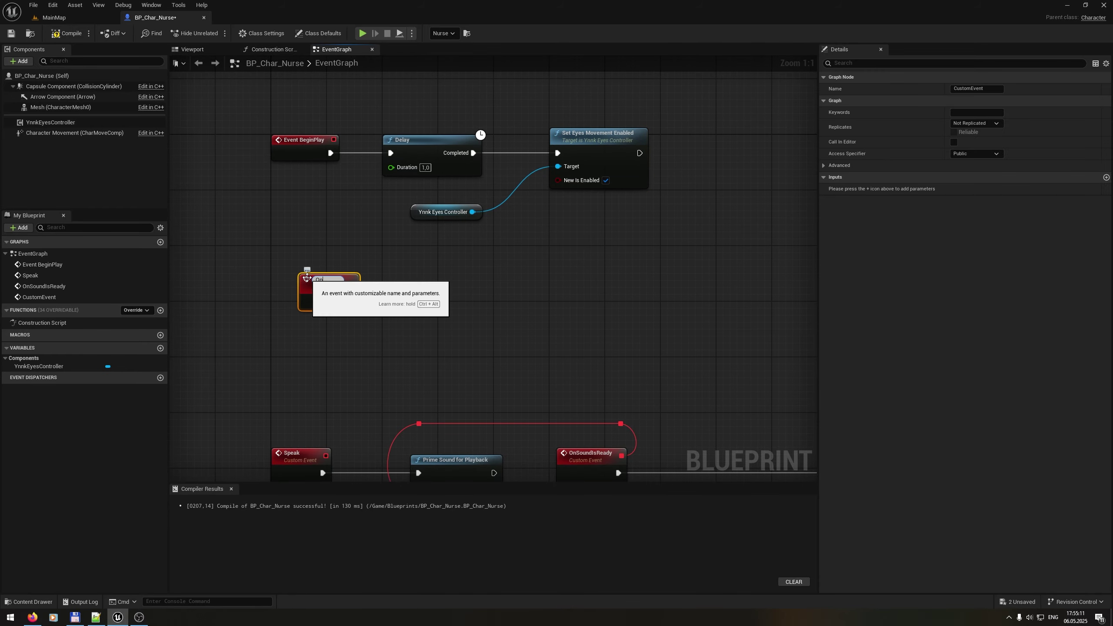
text(OnTimer_Blink)
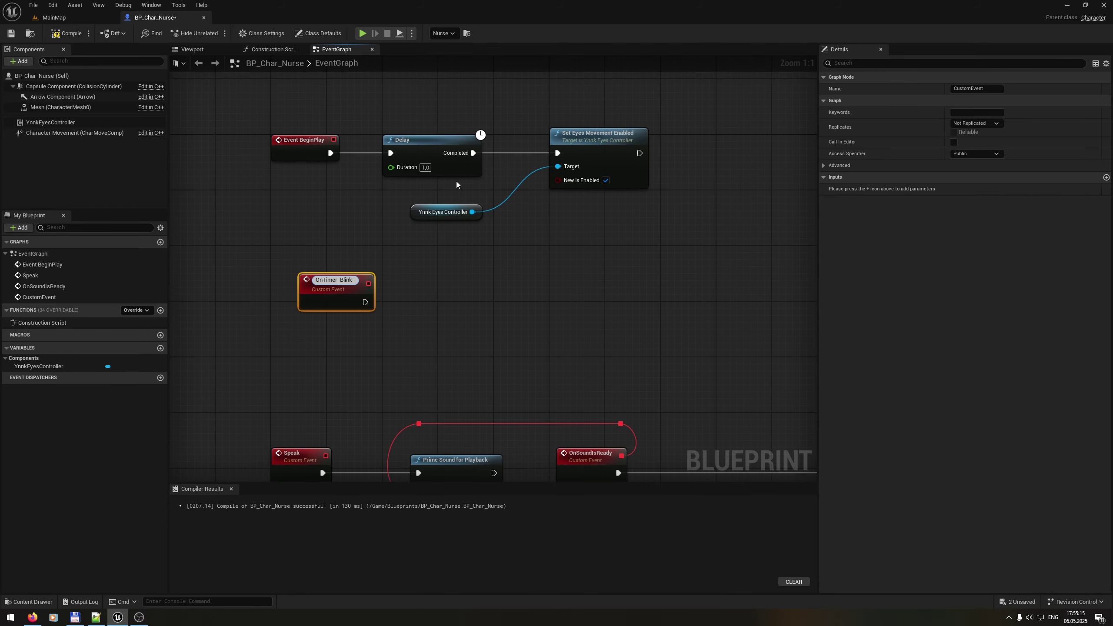
key(Return)
drag(332, 293, 305, 300)
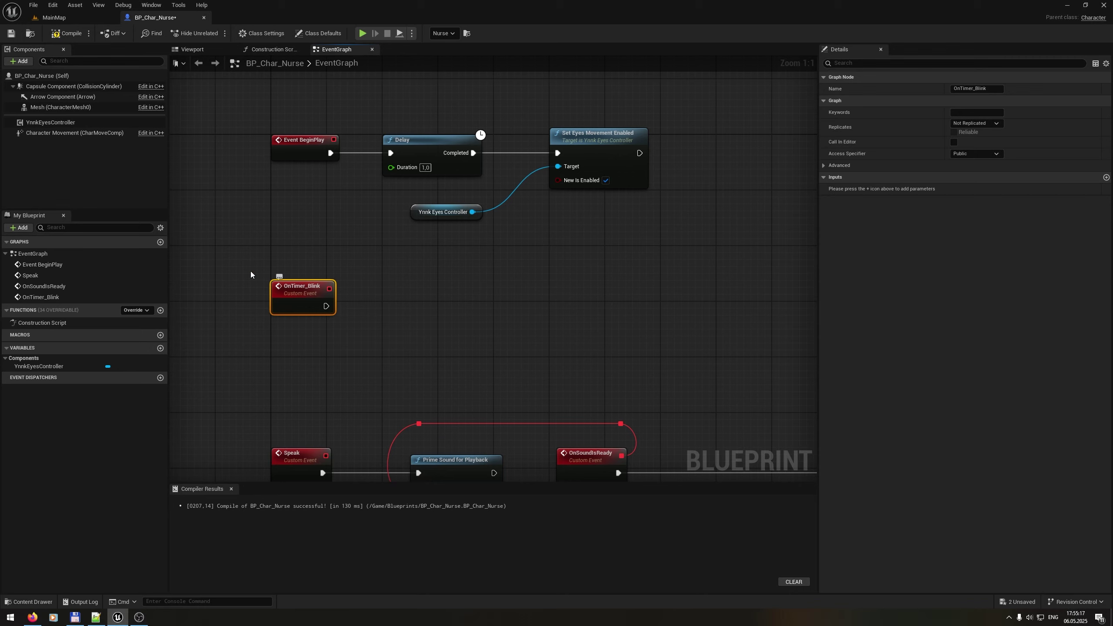
- Make OnTimer_Blink call Blink on a duplicated Ynnk Eyes Controller reference with Speed 0.8, and straighten the execution wire
click(434, 213)
key(ctrl+c)
key(ctrl+v)
drag(340, 344, 397, 284)
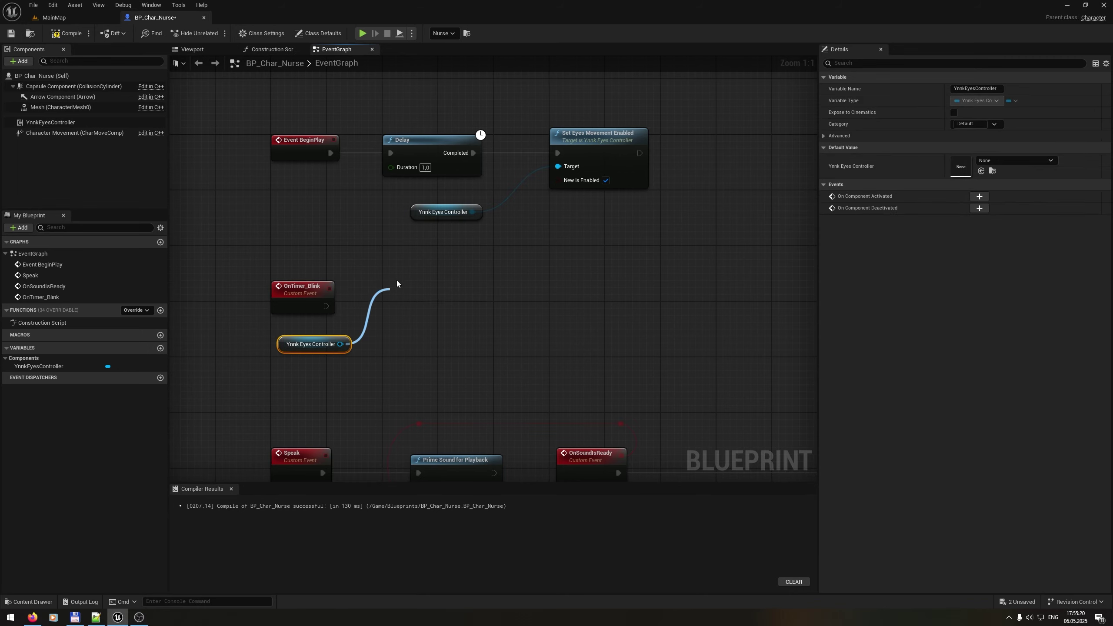
text(blink)
key(Return)
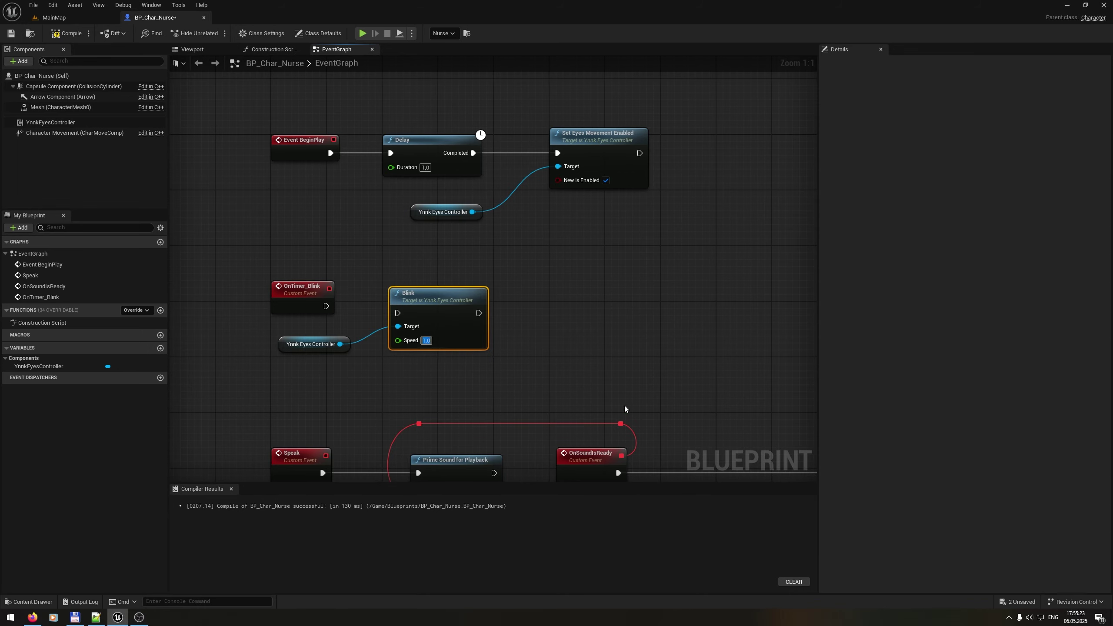
text(0,8)
key(Return)
drag(327, 306, 402, 315)
key(q)
- Add Set Timer by Event after Blink, with its Time supplied by a Random Float in Range from 2 to 8
drag(478, 306, 631, 308)
text(settimer)
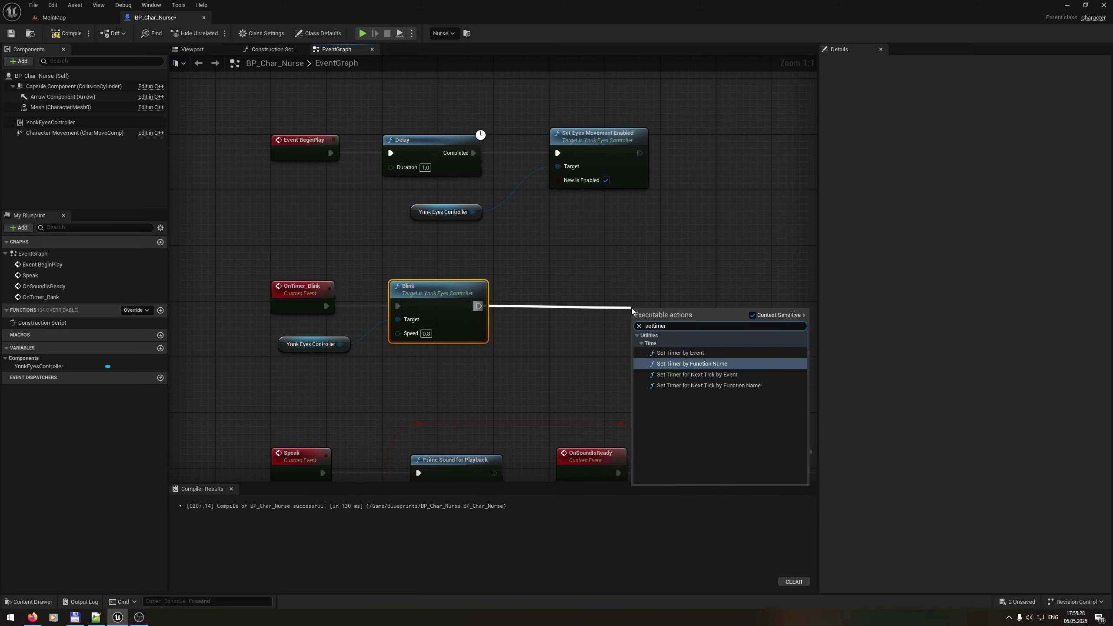
click(702, 353)
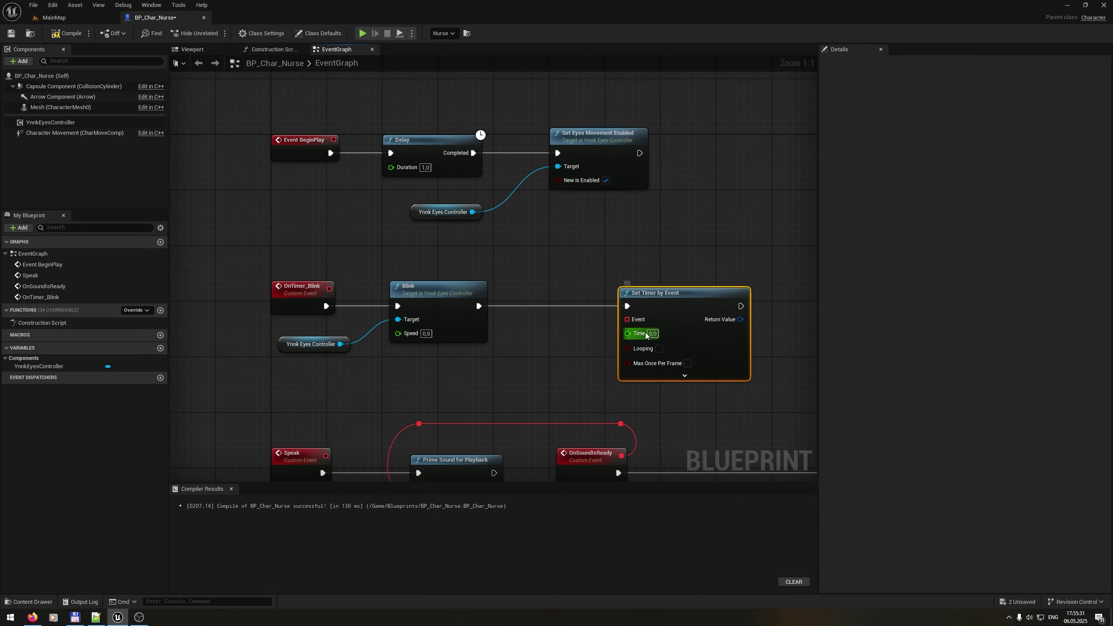
drag(642, 333, 506, 353)
text(randomf)
key(Down)
key(Down)
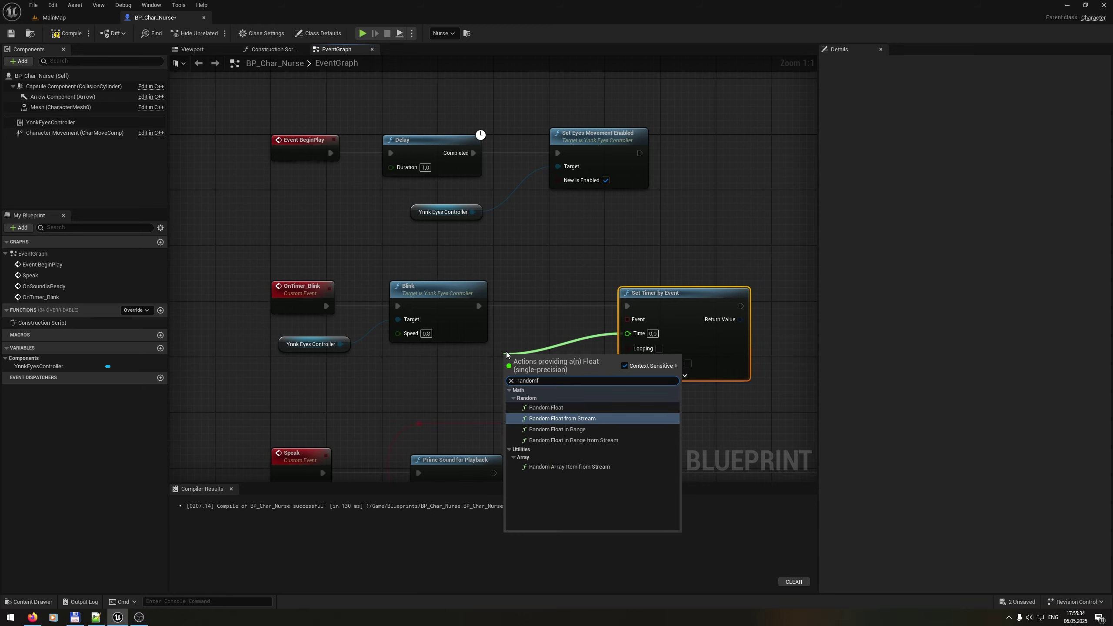
key(Return)
drag(519, 352, 526, 338)
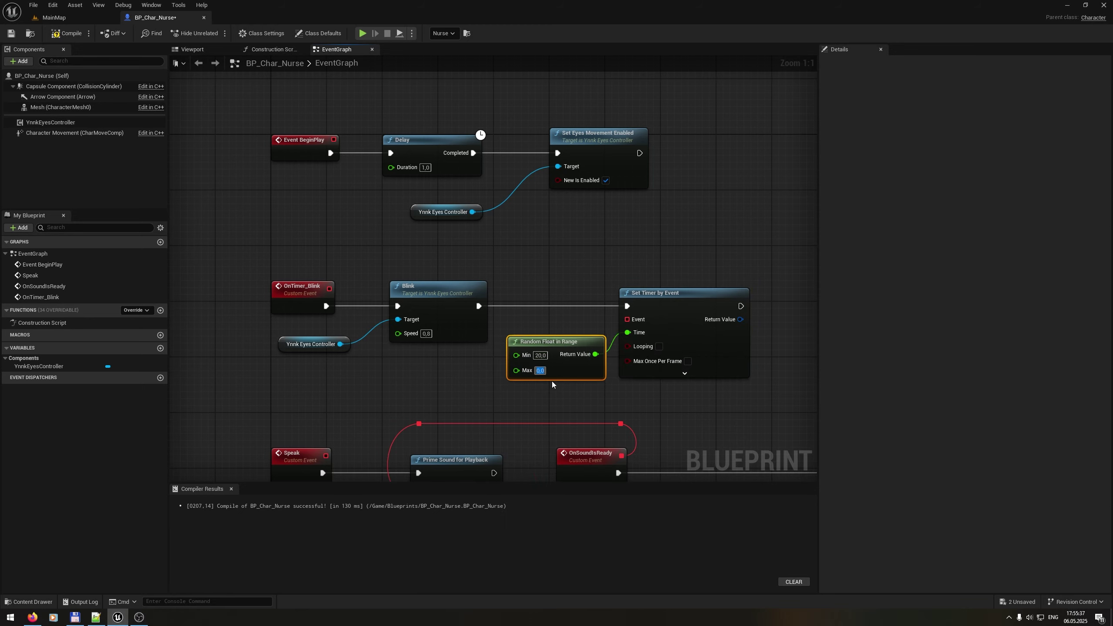
text(2)
key(Tab)
text(8)
key(Return)
- Bind the timer's Event input to OnTimer_Blink and route the wire above the nodes with reroute points
drag(626, 319, 568, 268)
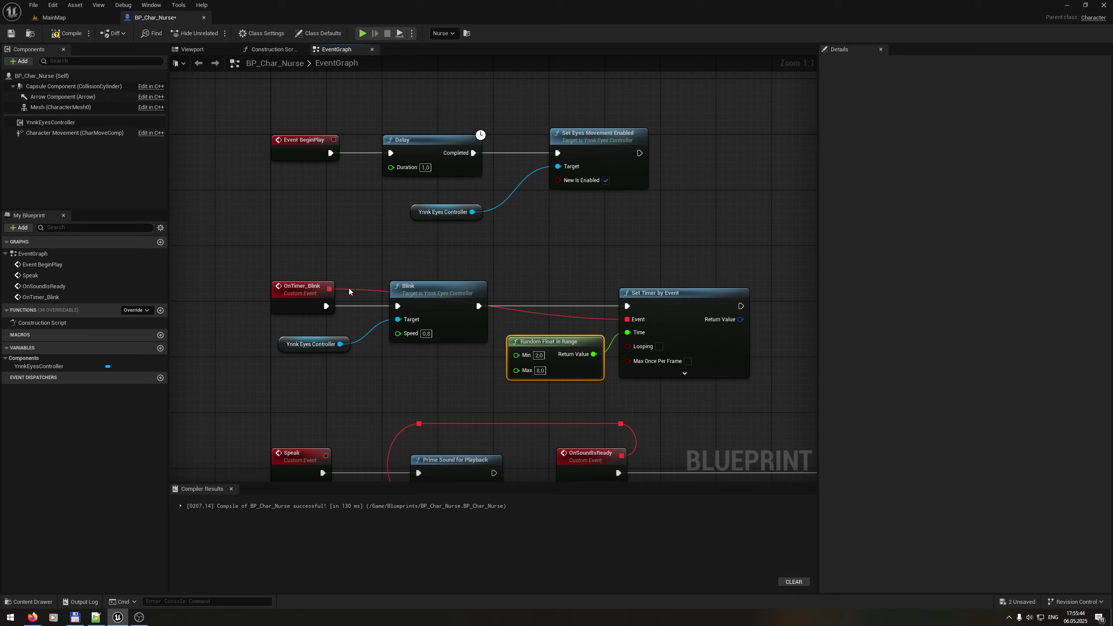
click(349, 290)
double_click(355, 289)
double_click(421, 268)
- Call OnTimer_Blink directly after Set Eyes Movement Enabled in the BeginPlay chain
right_drag(547, 334, 416, 345)
scroll(535, 312, down, 1)
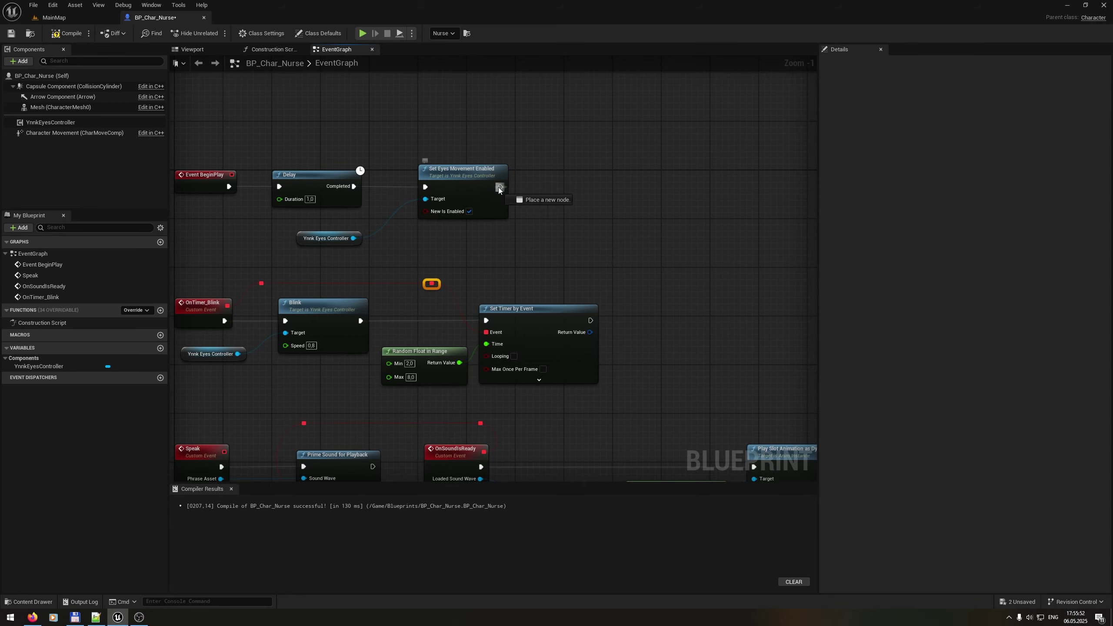
drag(500, 187, 545, 184)
text(doblin)
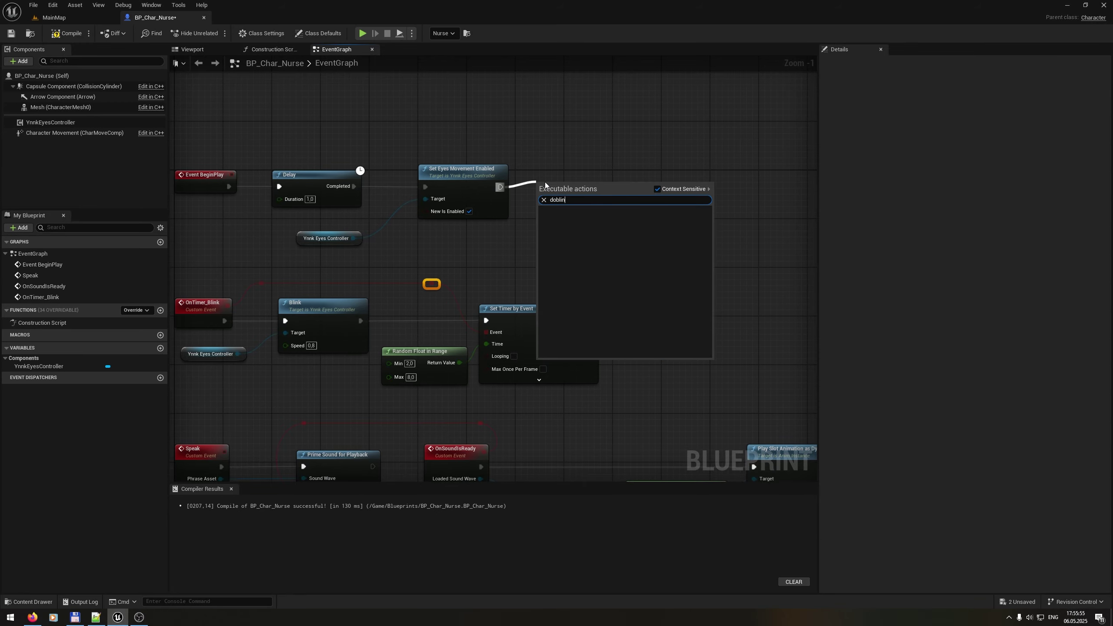
text(ontim)
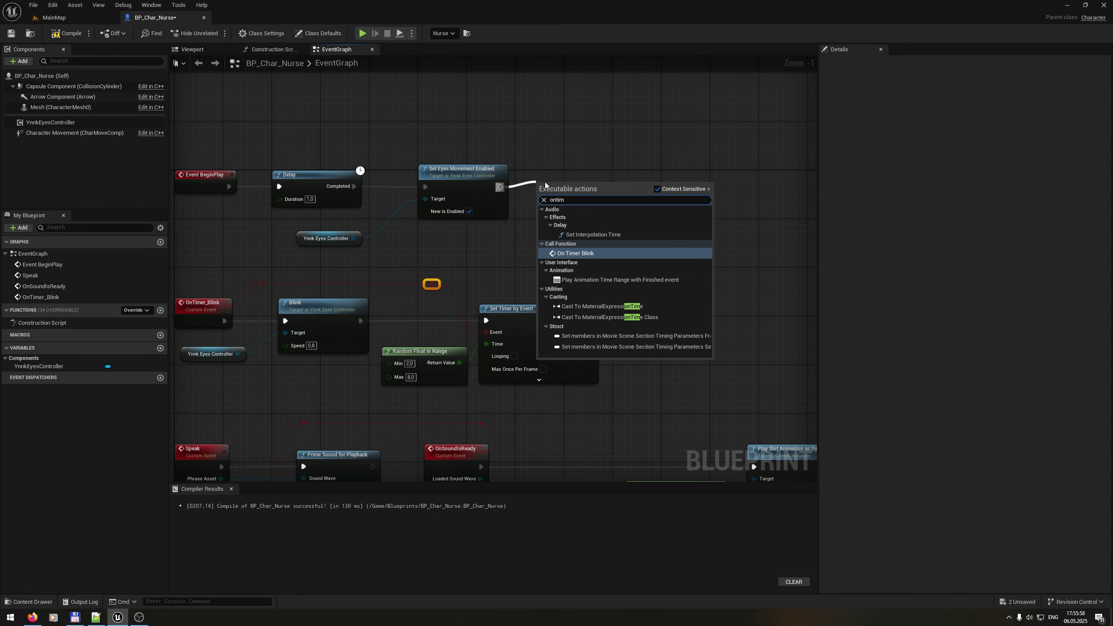
key(Return)
drag(571, 188, 674, 190)
- Duplicate the Delay node behind the On Timer Blink call and set its Duration to 2
click(320, 177)
key(ctrl+c)
key(ctrl+v)
click(700, 199)
text(2)
- Call Speak after the second Delay with the MashaShaka sound wave as Phrase Asset, and align the node with the chain
right_drag(712, 255, 531, 296)
scroll(531, 296, up, 1)
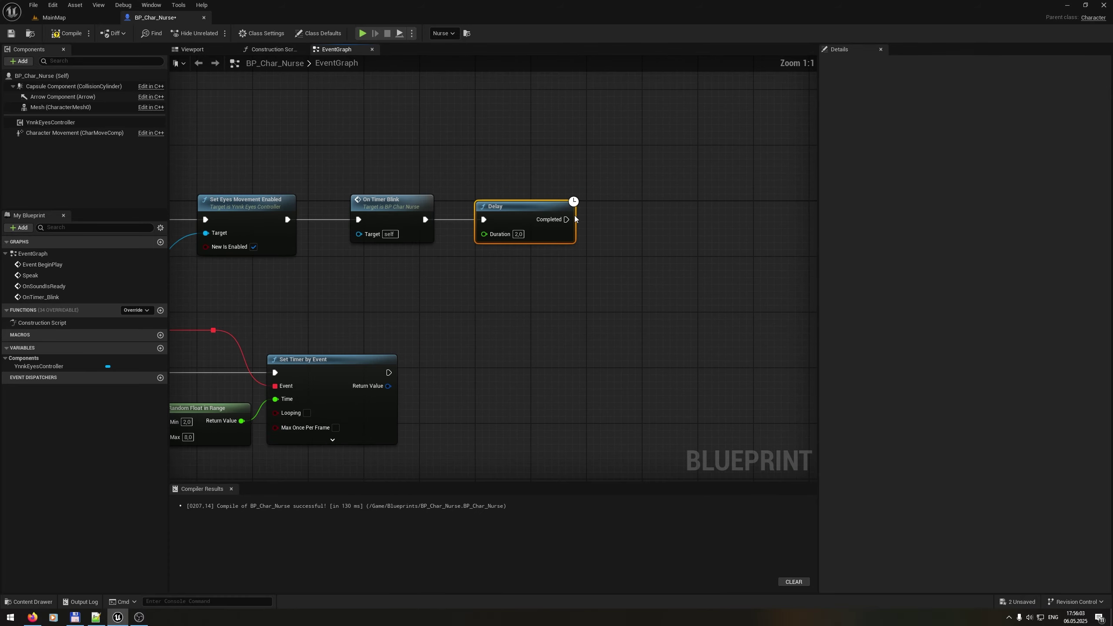
drag(568, 219, 609, 216)
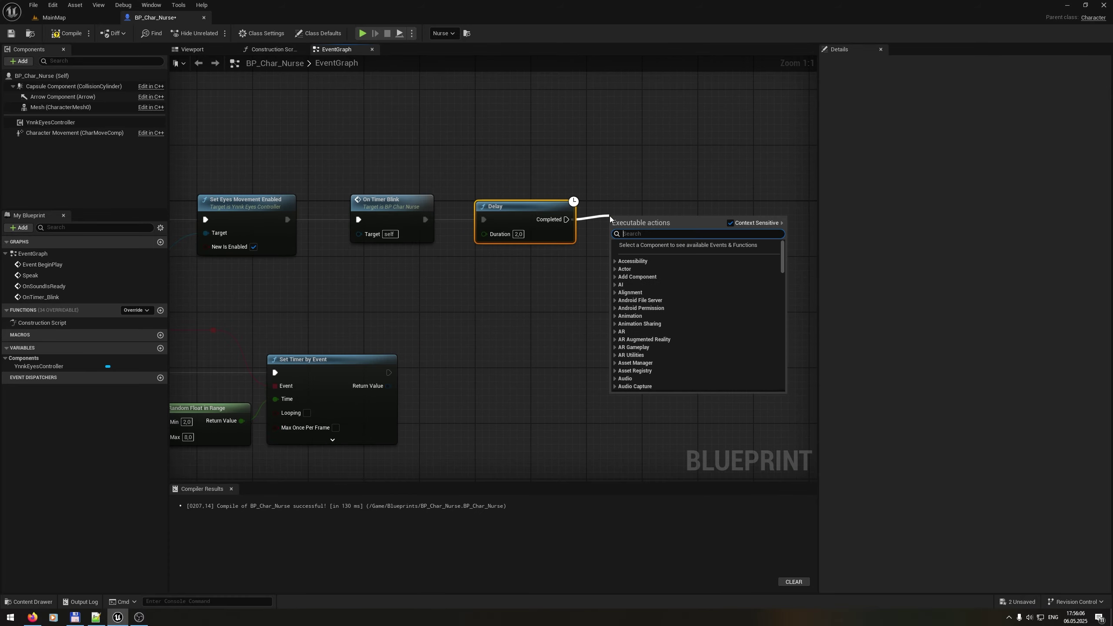
text(speak)
key(Return)
click(642, 276)
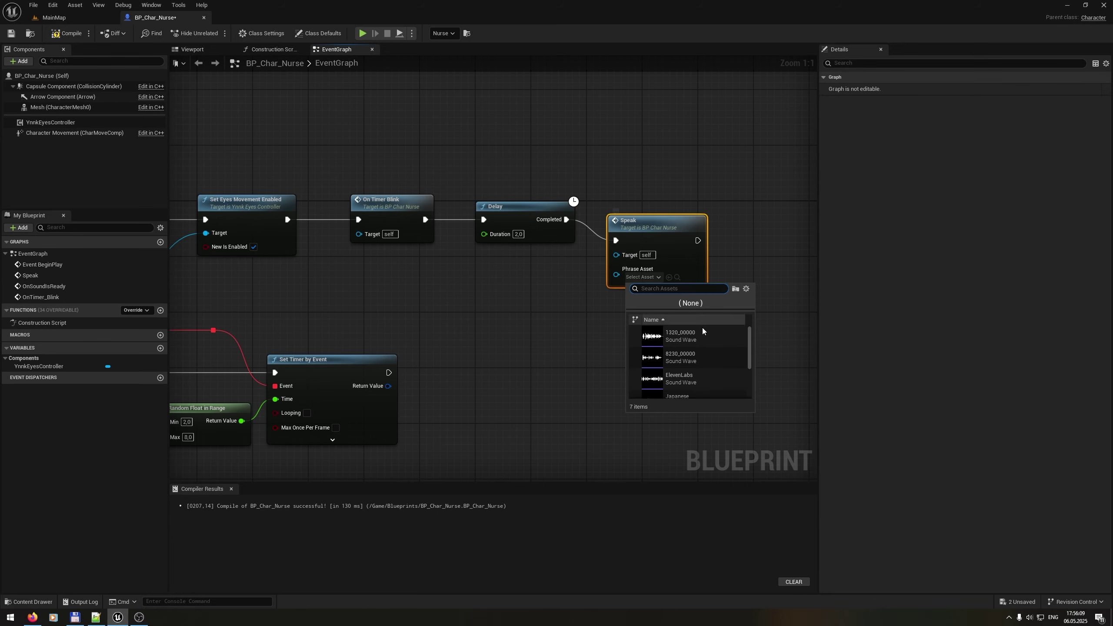
scroll(708, 358, down, 3)
click(715, 385)
drag(658, 232, 685, 212)
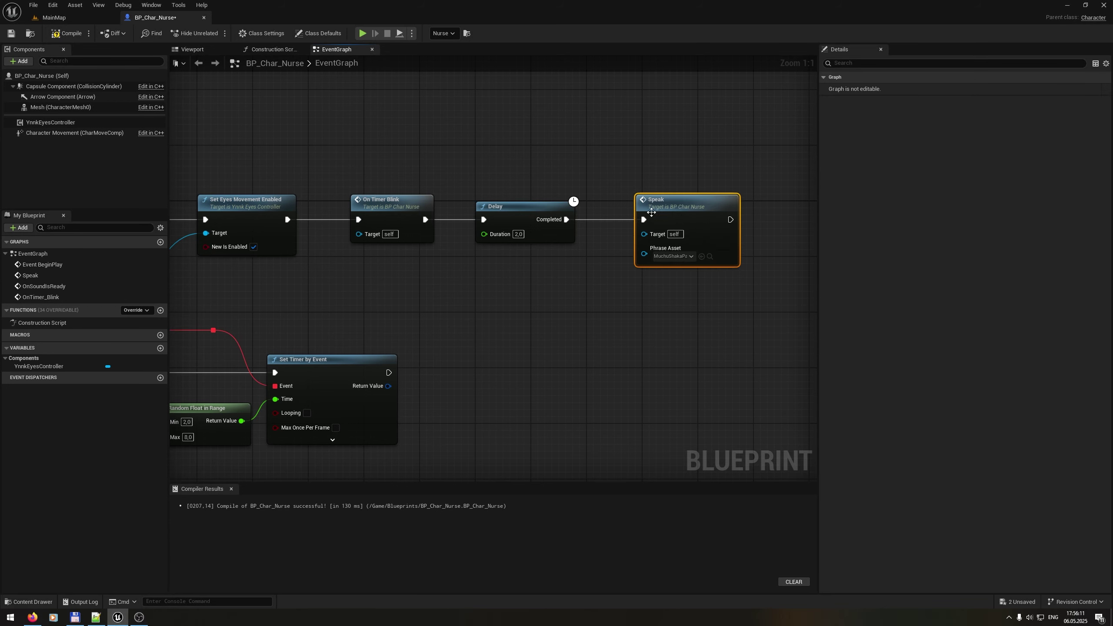
- Compile BP_Char_Nurse and simulate MainMap to test the nurse's blinking, eye movement and speech
click(63, 33)
click(54, 17)
click(265, 33)
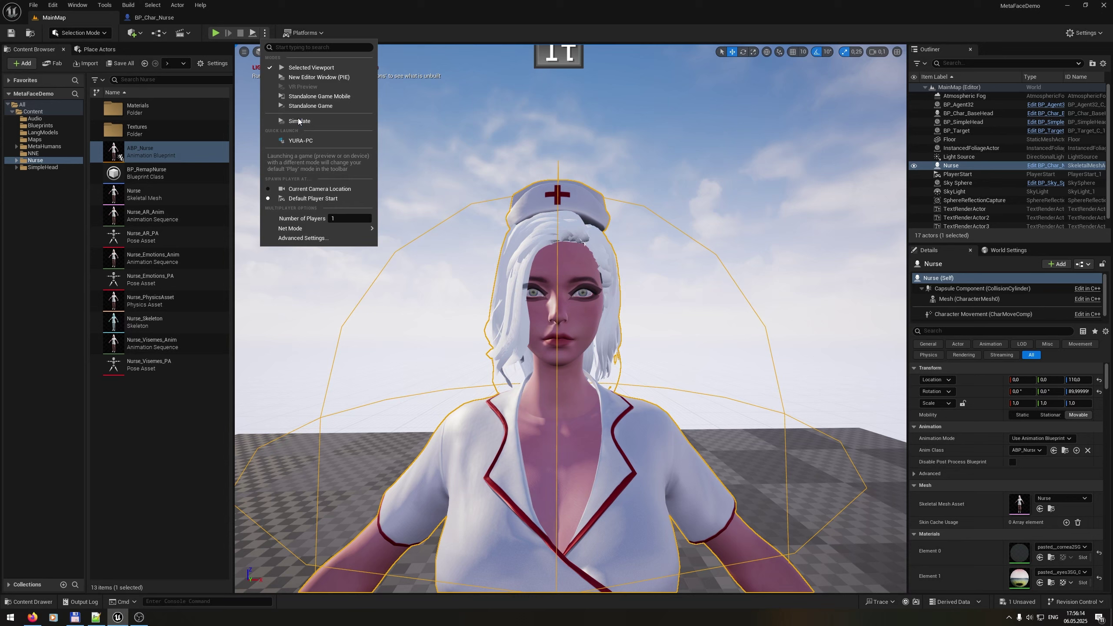
click(298, 121)
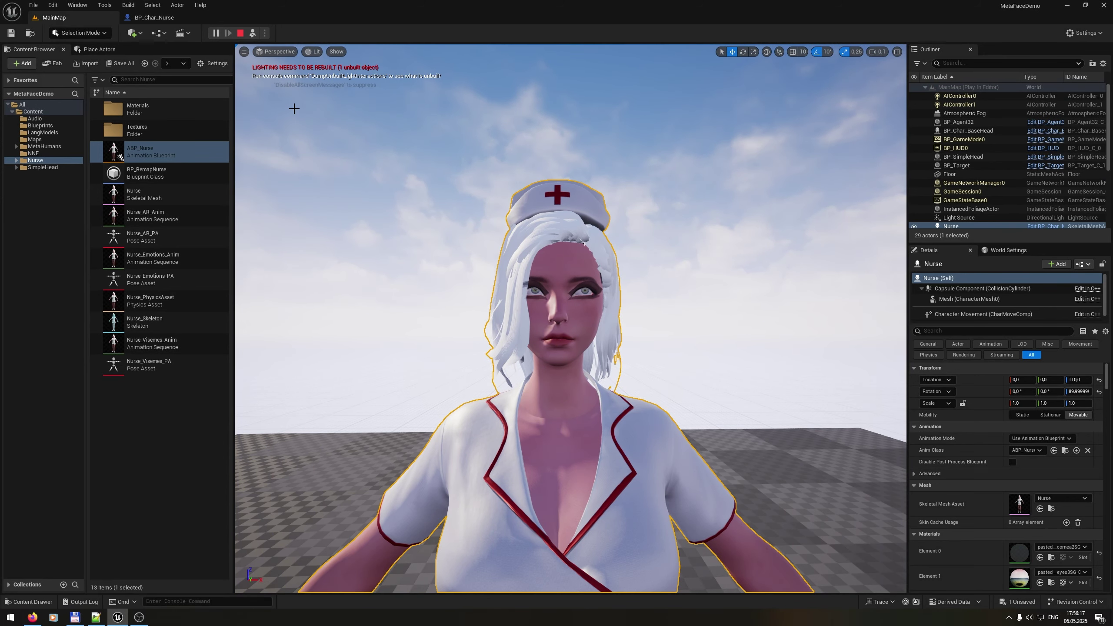